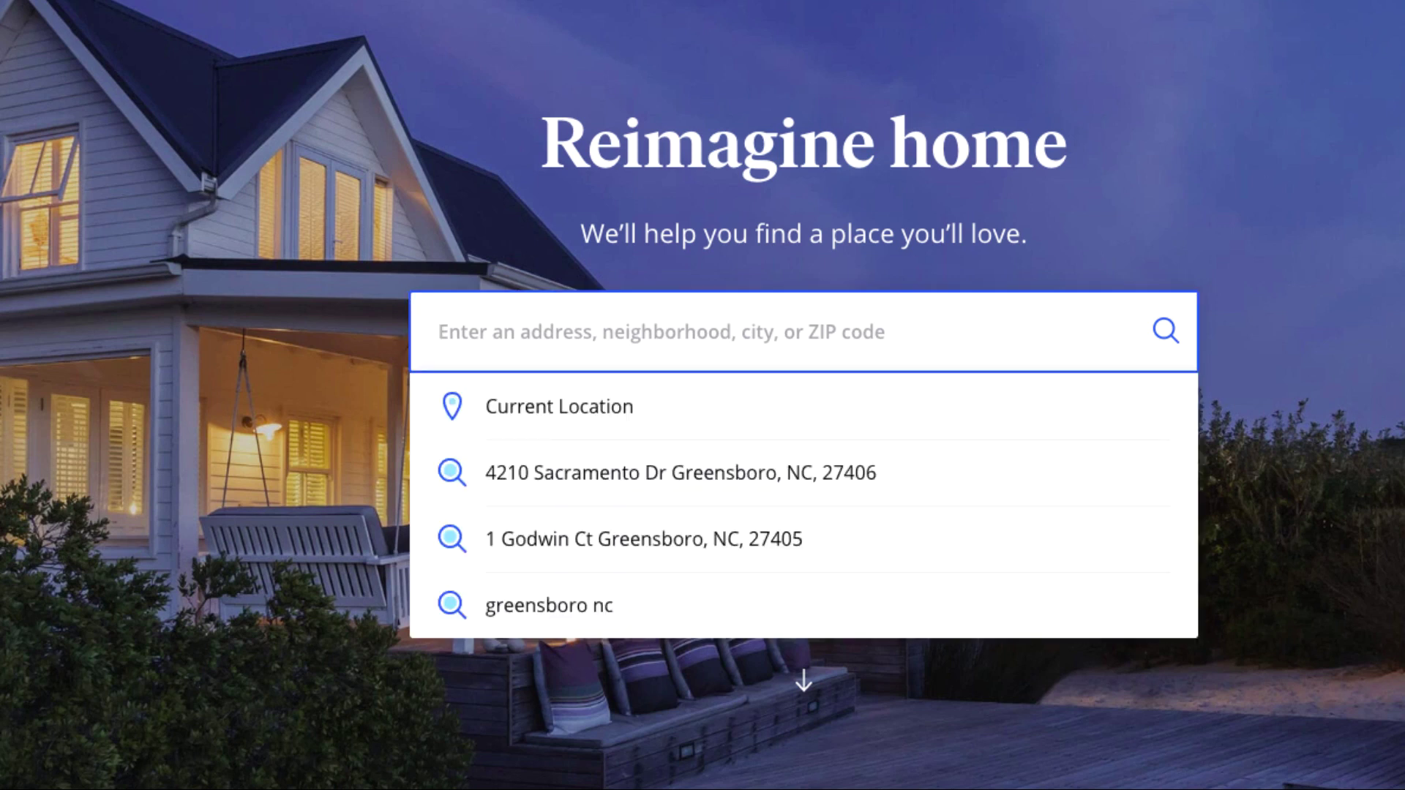
- Search for homes in Greensboro, replacing the Winston-Salem search text
text(winston salem nc)
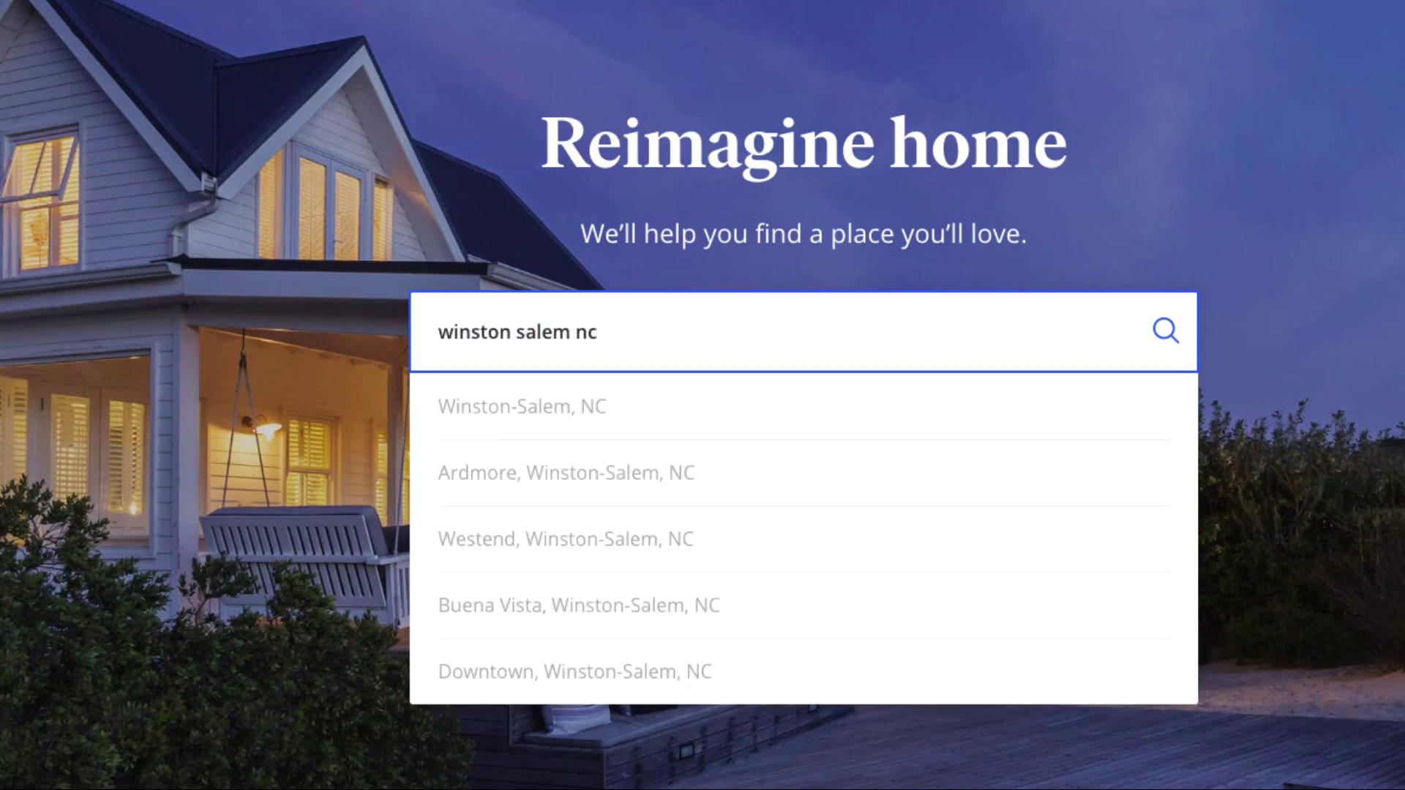
key(ctrl+a)
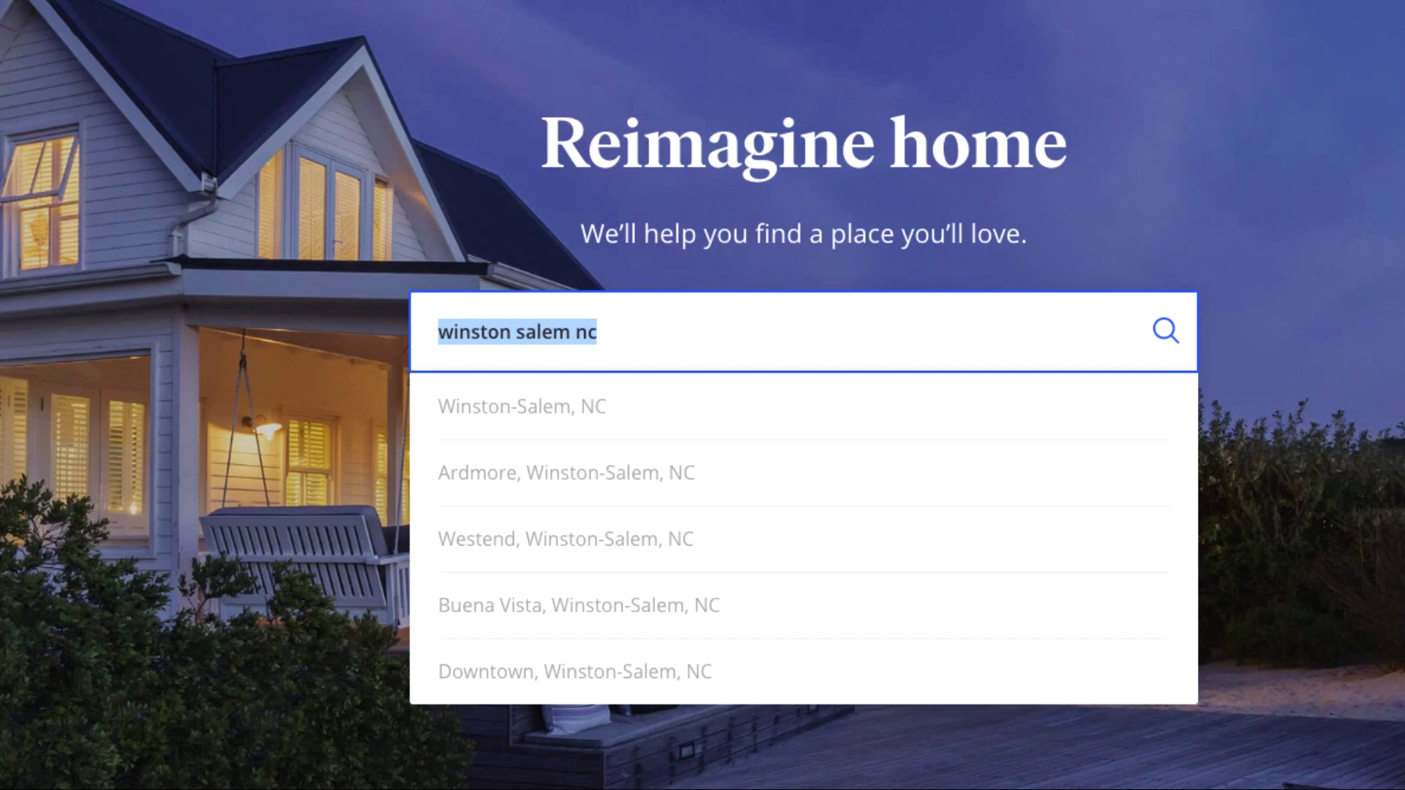
text(greensboro)
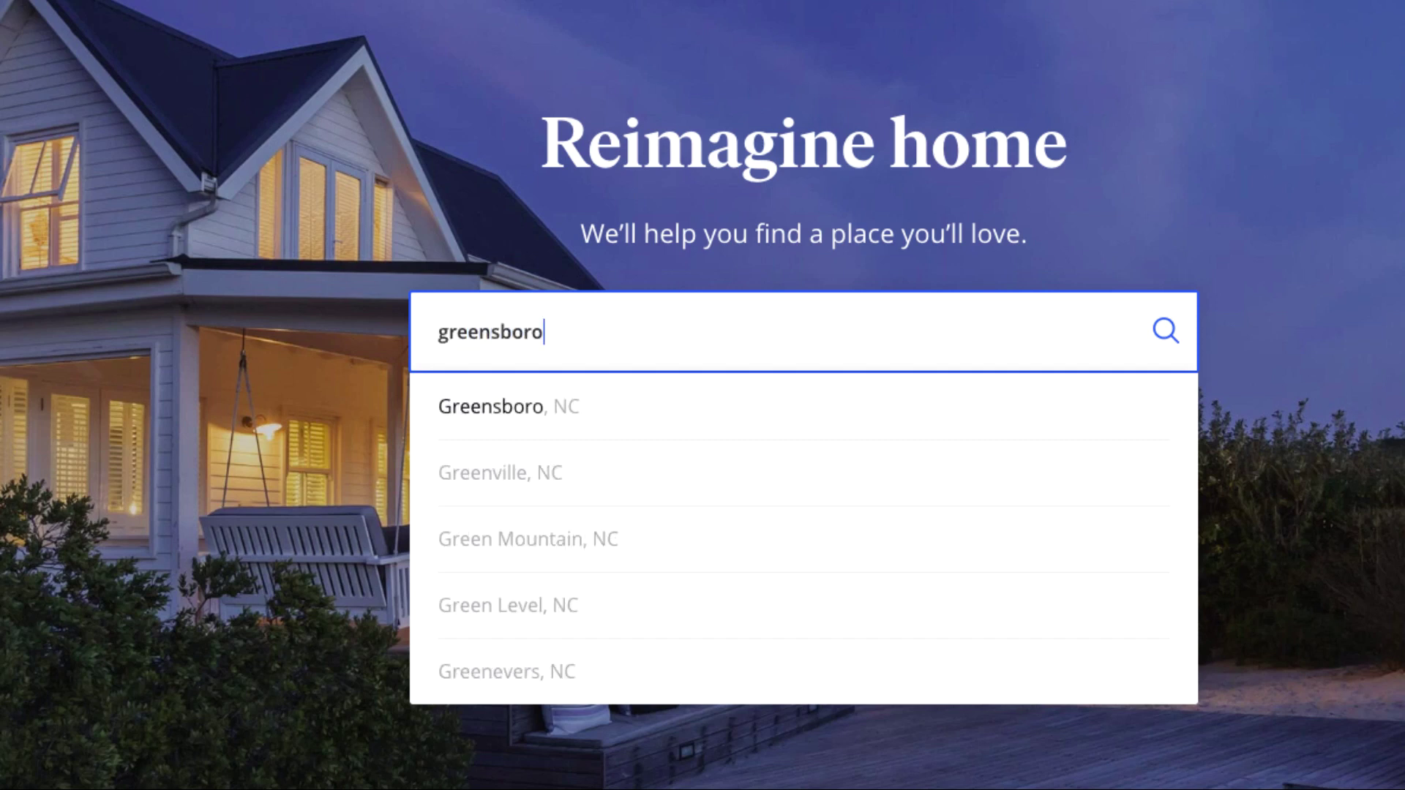
key(Return)
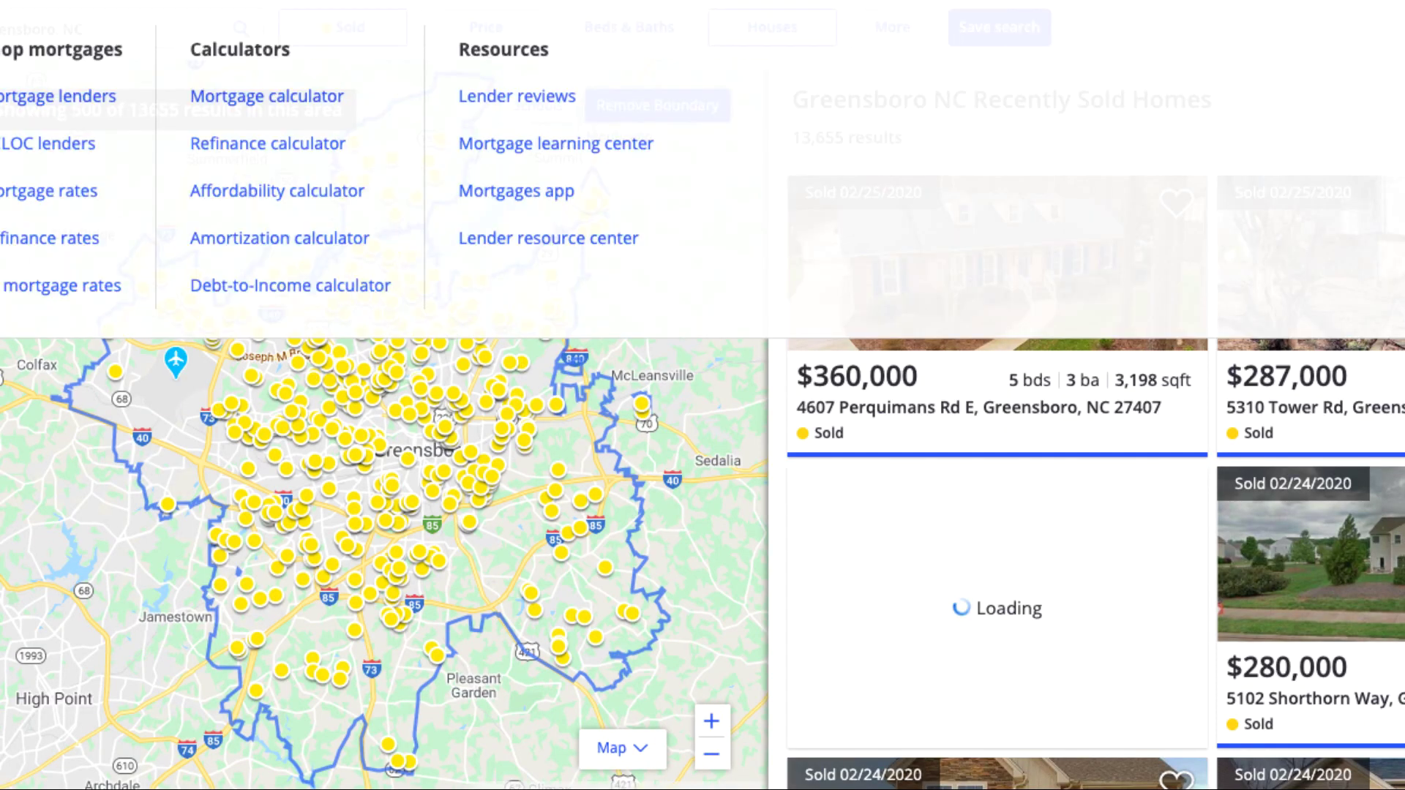
- Review the listing status and home type filters on the Greensboro results, keeping Sold and Houses selected
mouse_move(466, 409)
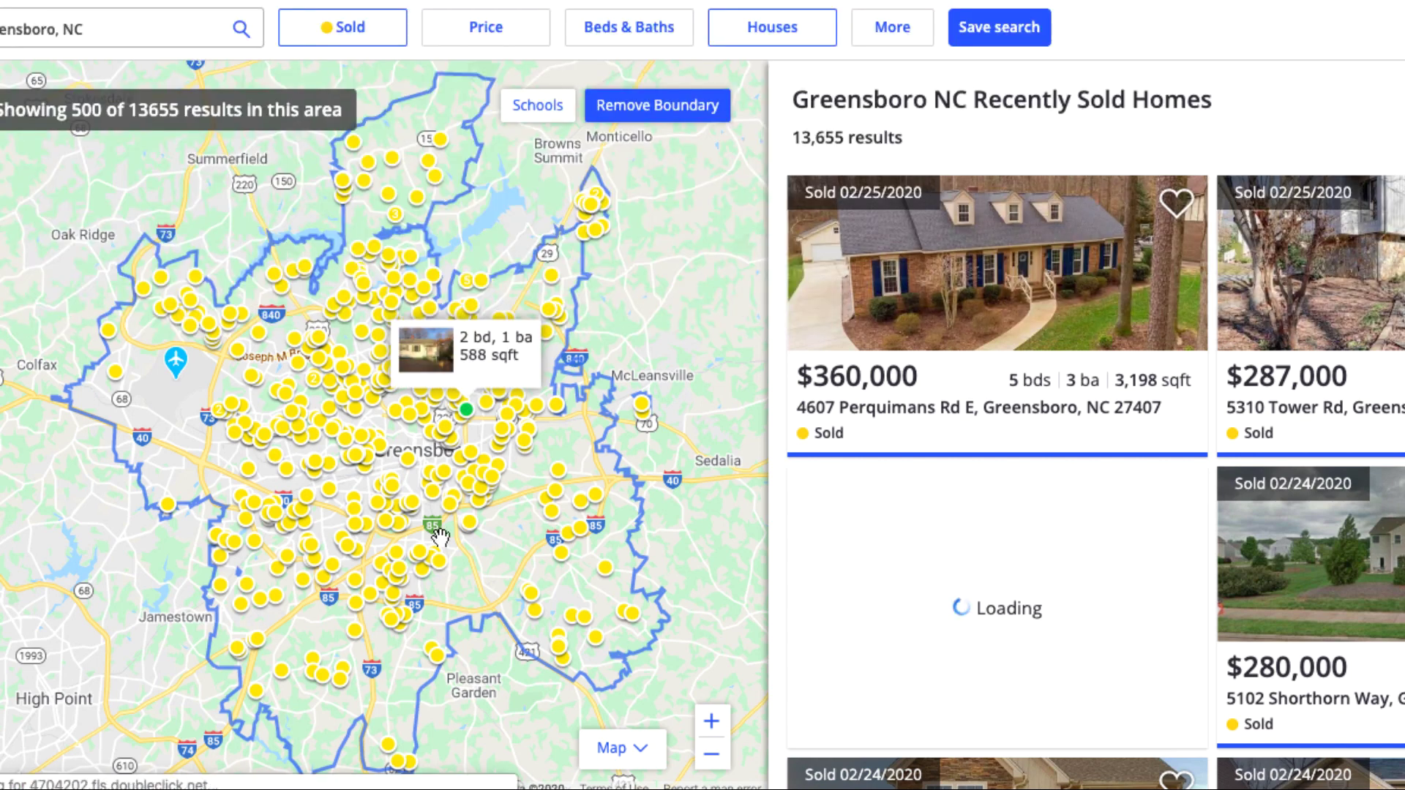
mouse_move(313, 379)
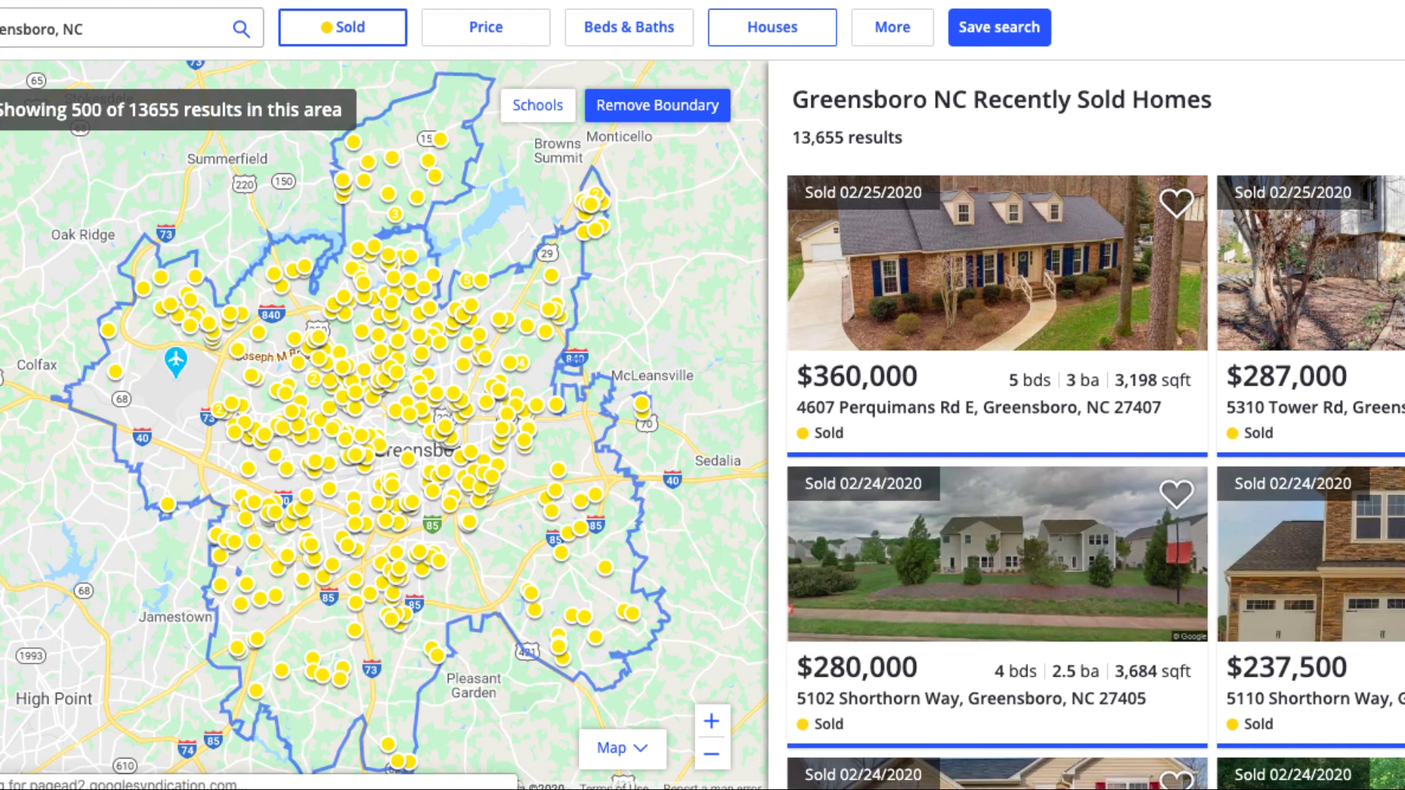
click(342, 27)
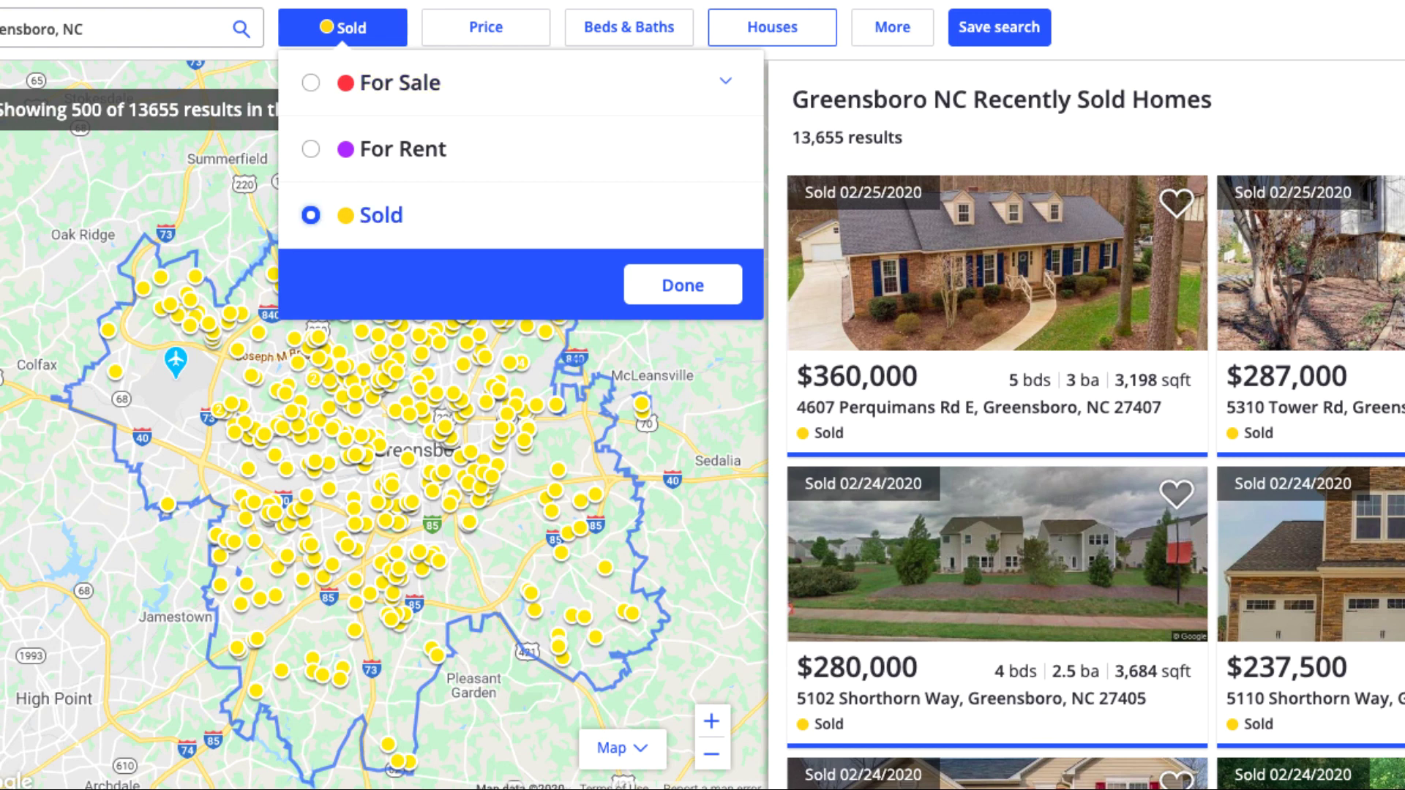
click(676, 286)
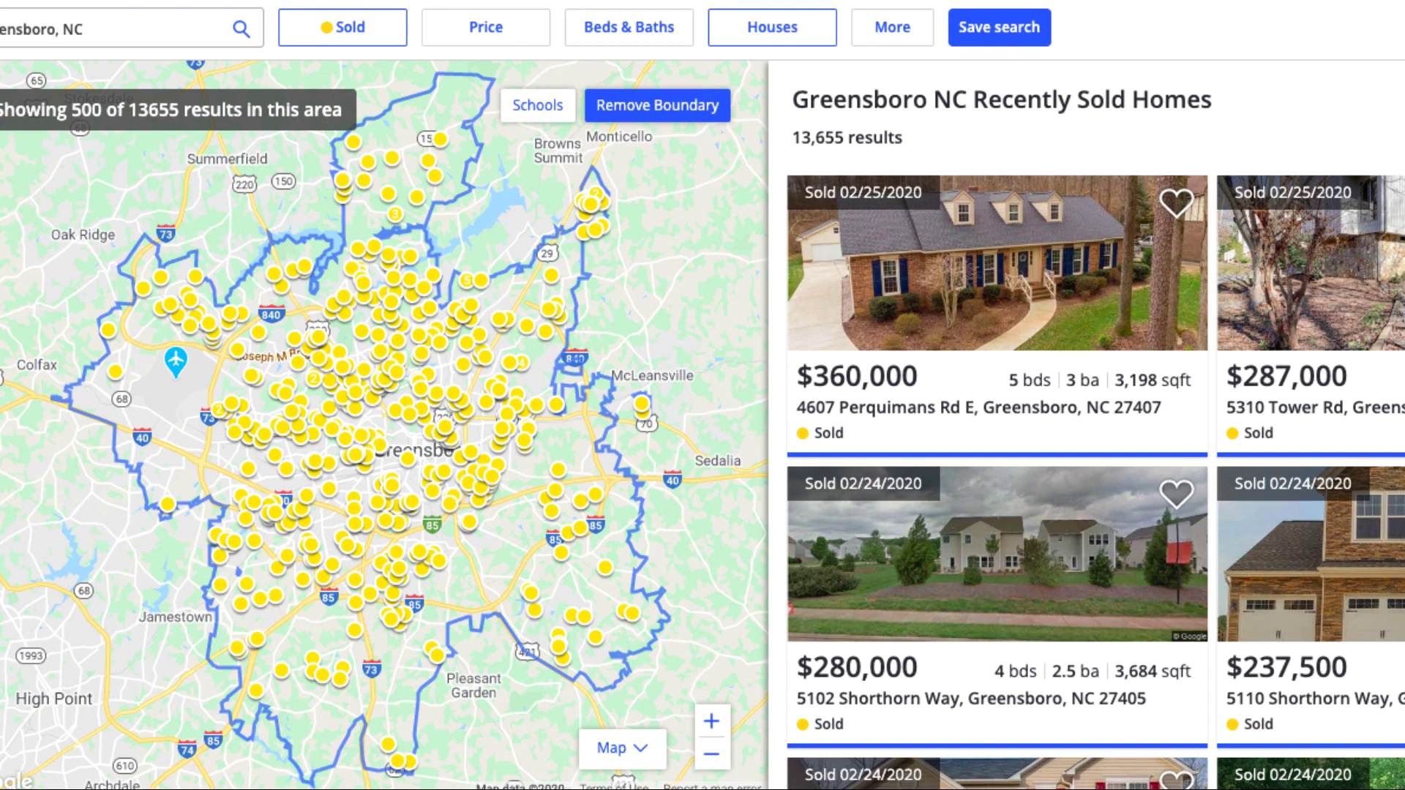
click(772, 27)
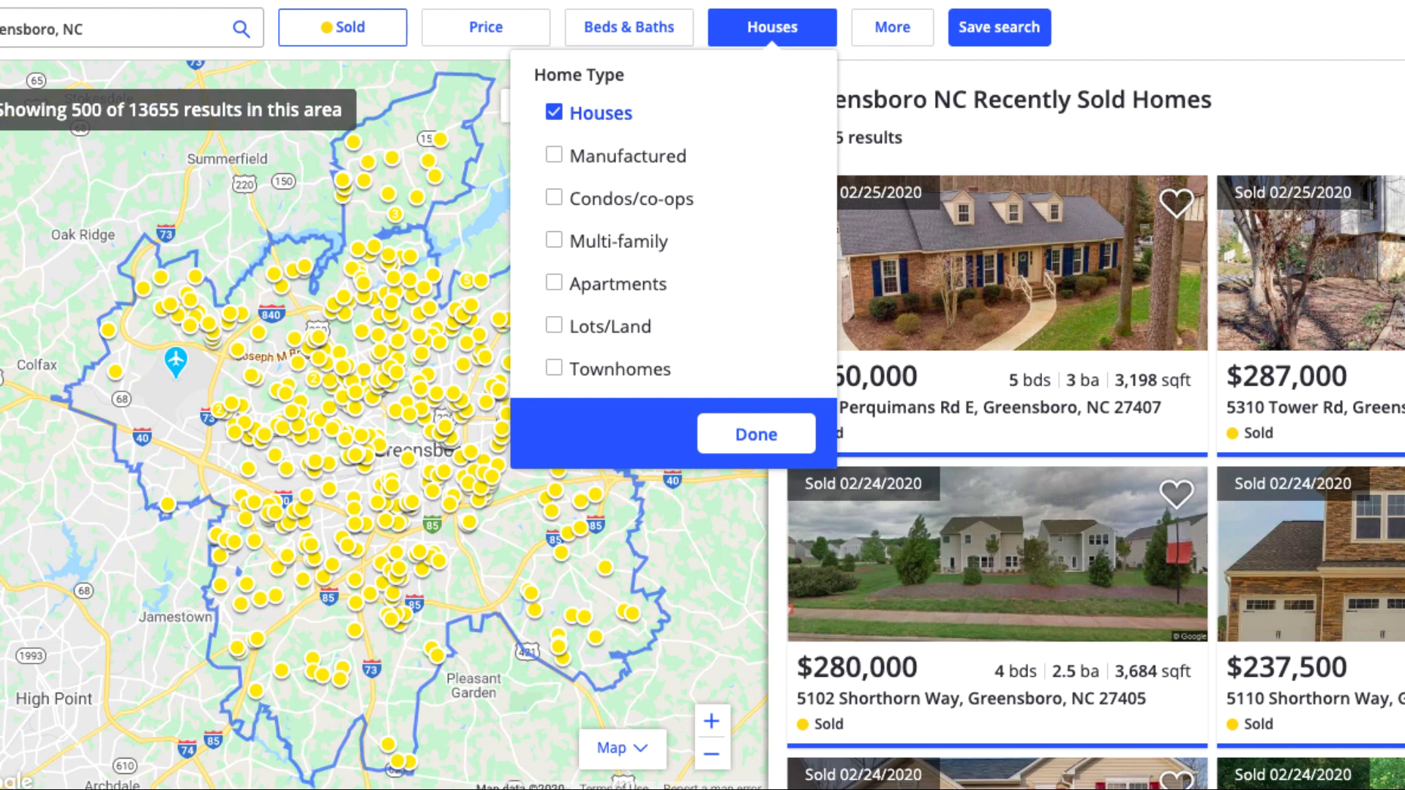
click(756, 434)
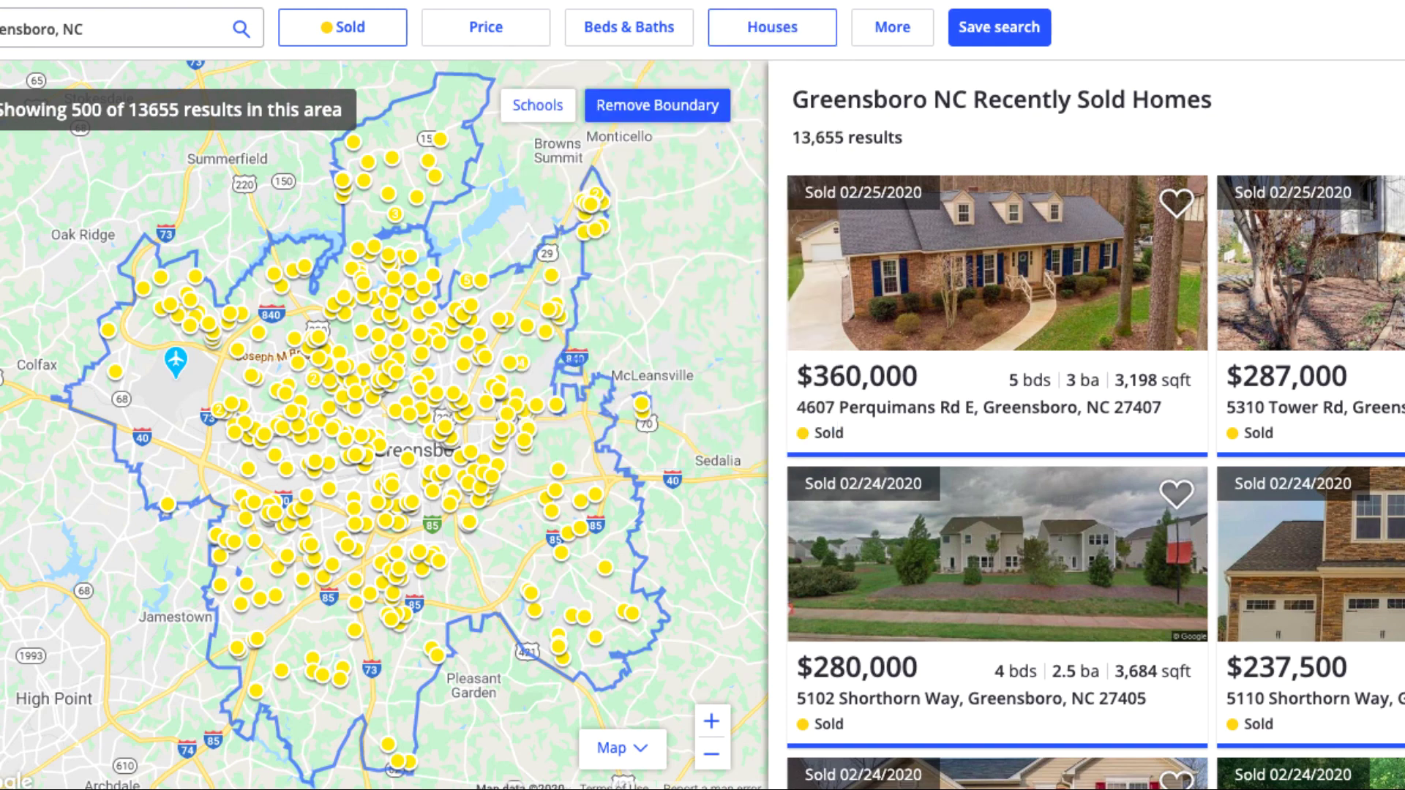
- Check the additional home filters, including the year built range, and close them without setting anything
click(892, 27)
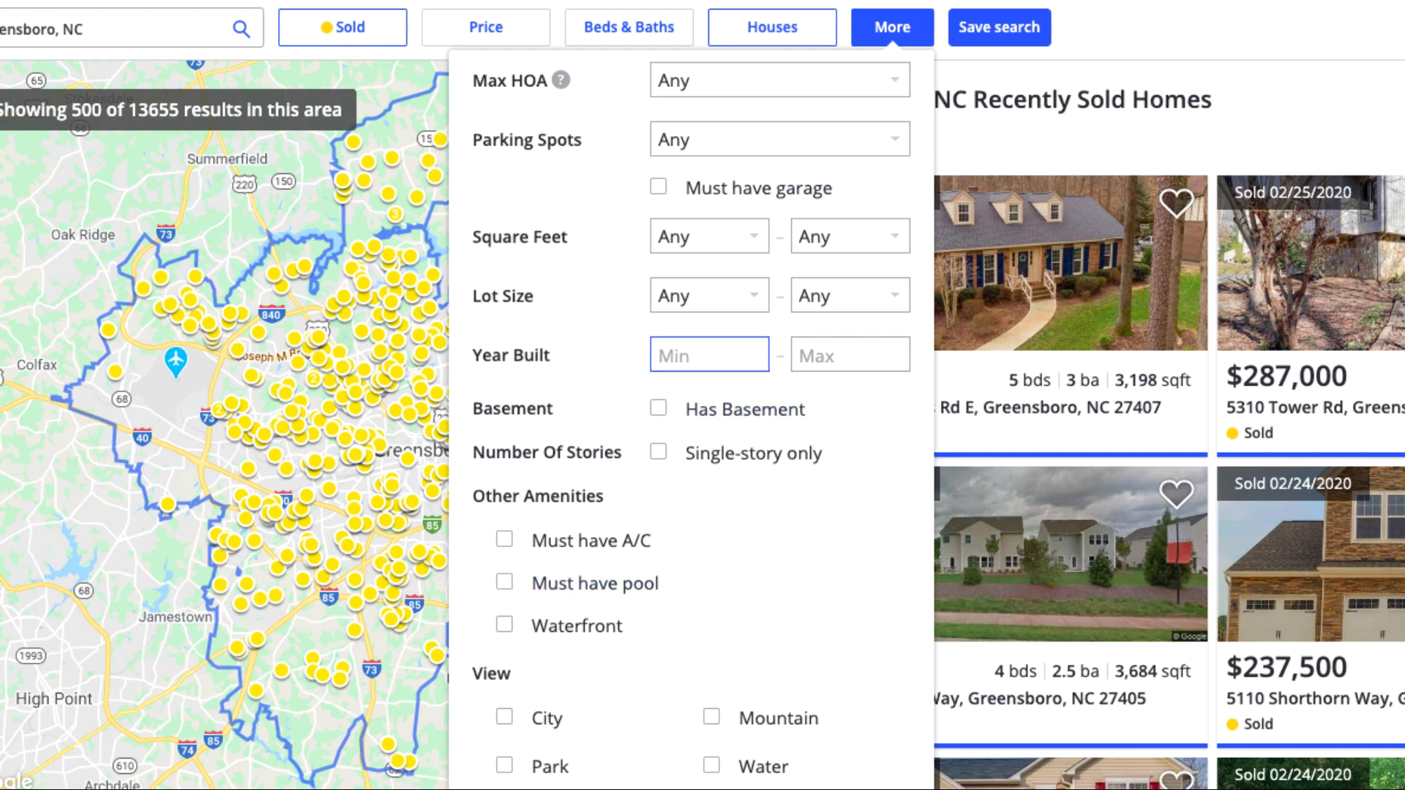
click(849, 356)
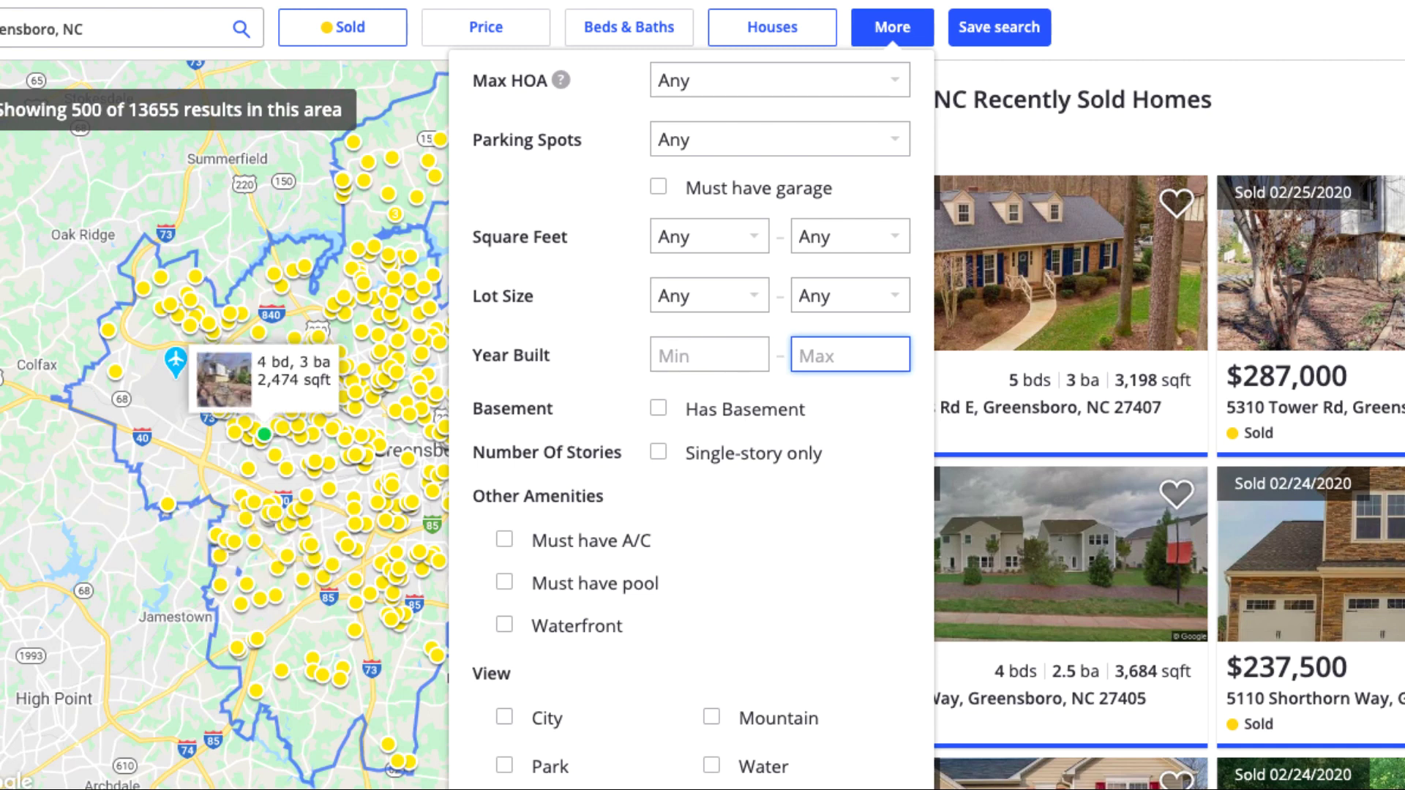
key(Escape)
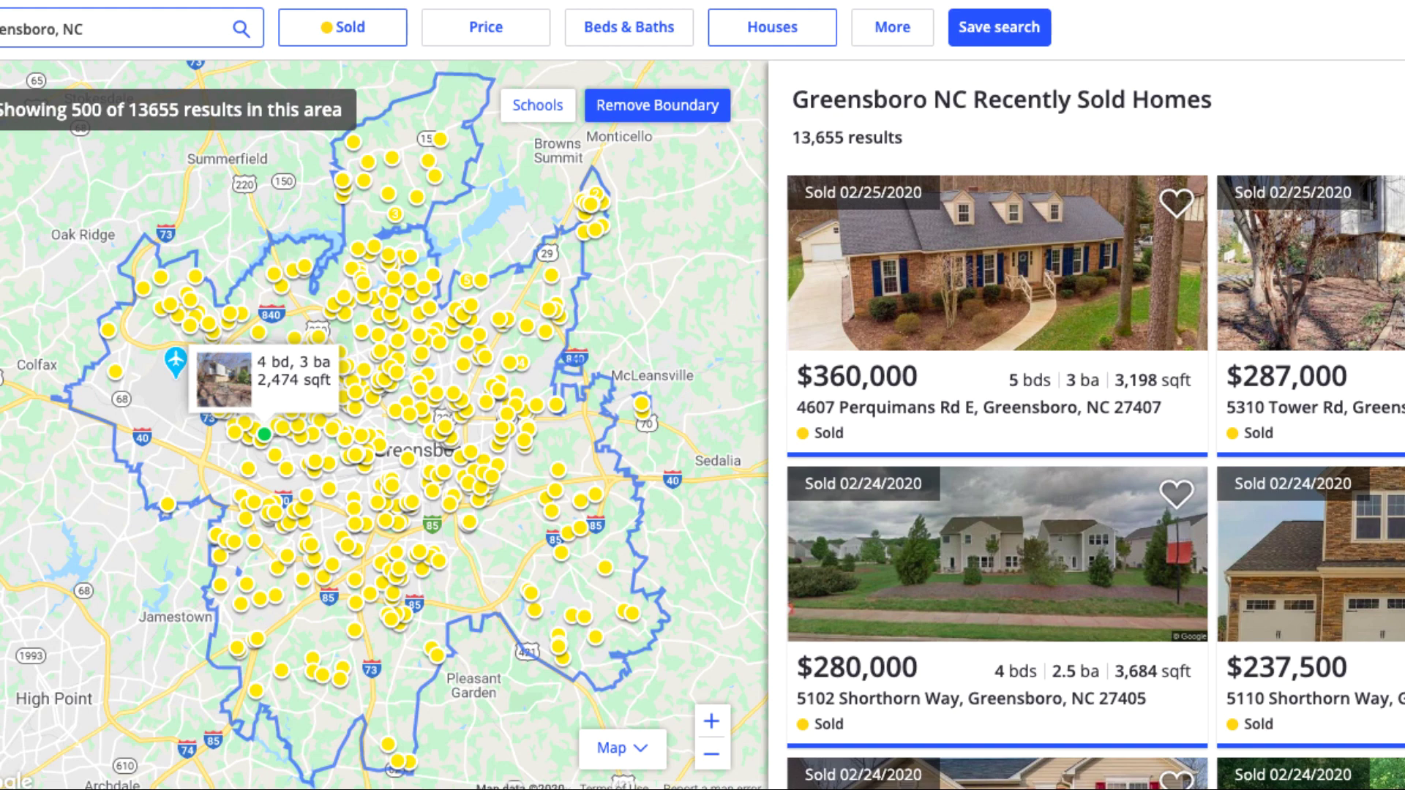
- Open the property page of the first previously searched Greensboro address from the search suggestions
click(110, 29)
key(Down)
key(Down)
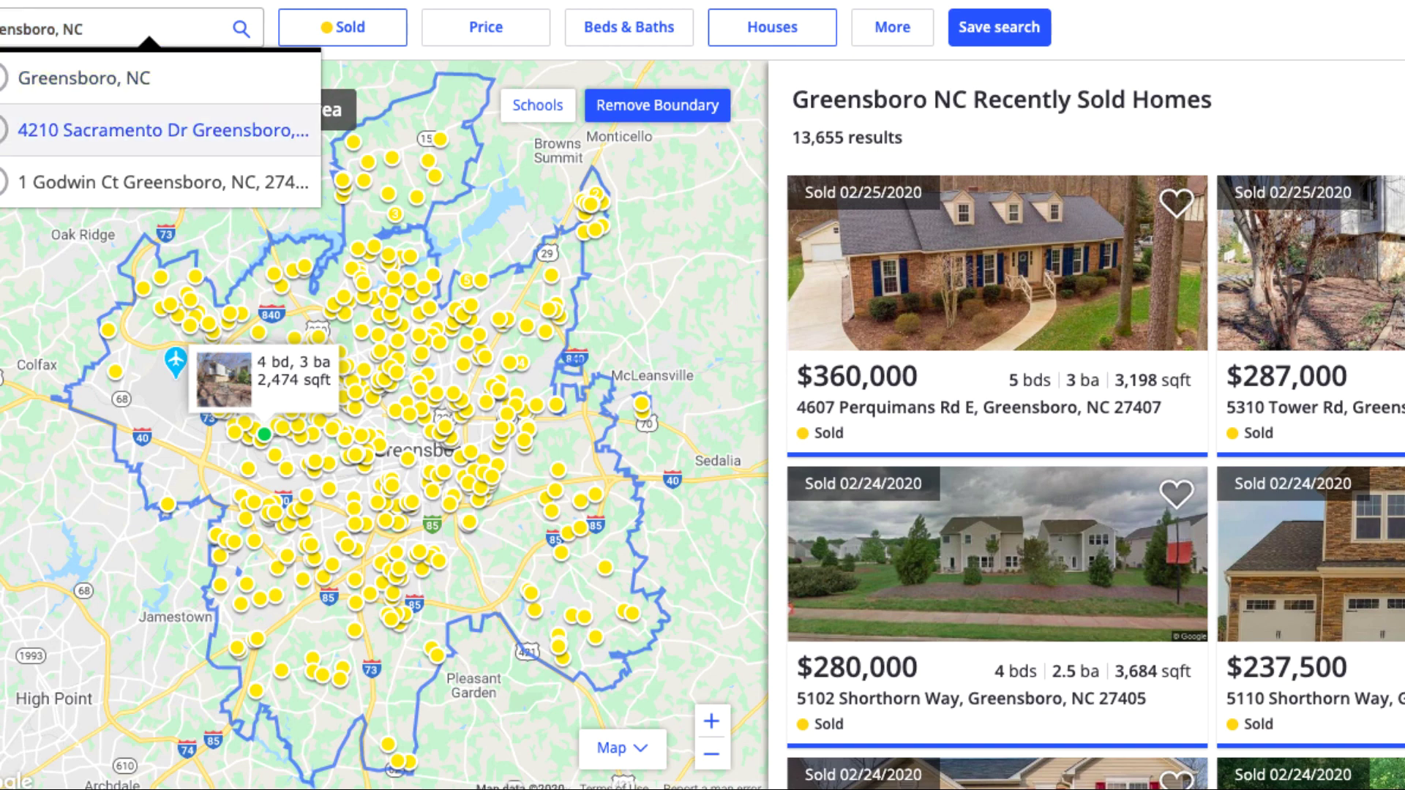
key(Return)
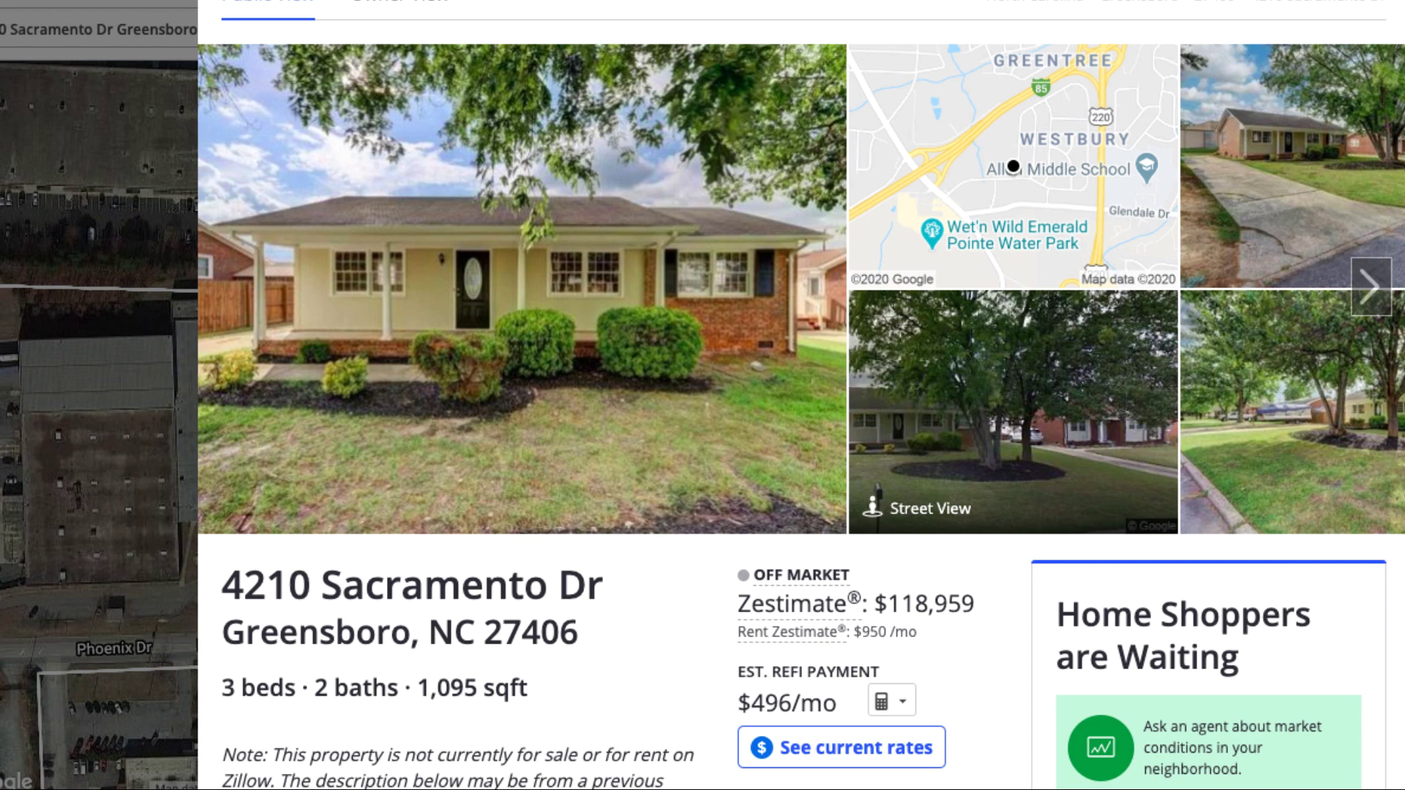
- Highlight the home's Zestimate label and amount on the property page
drag(887, 604, 974, 604)
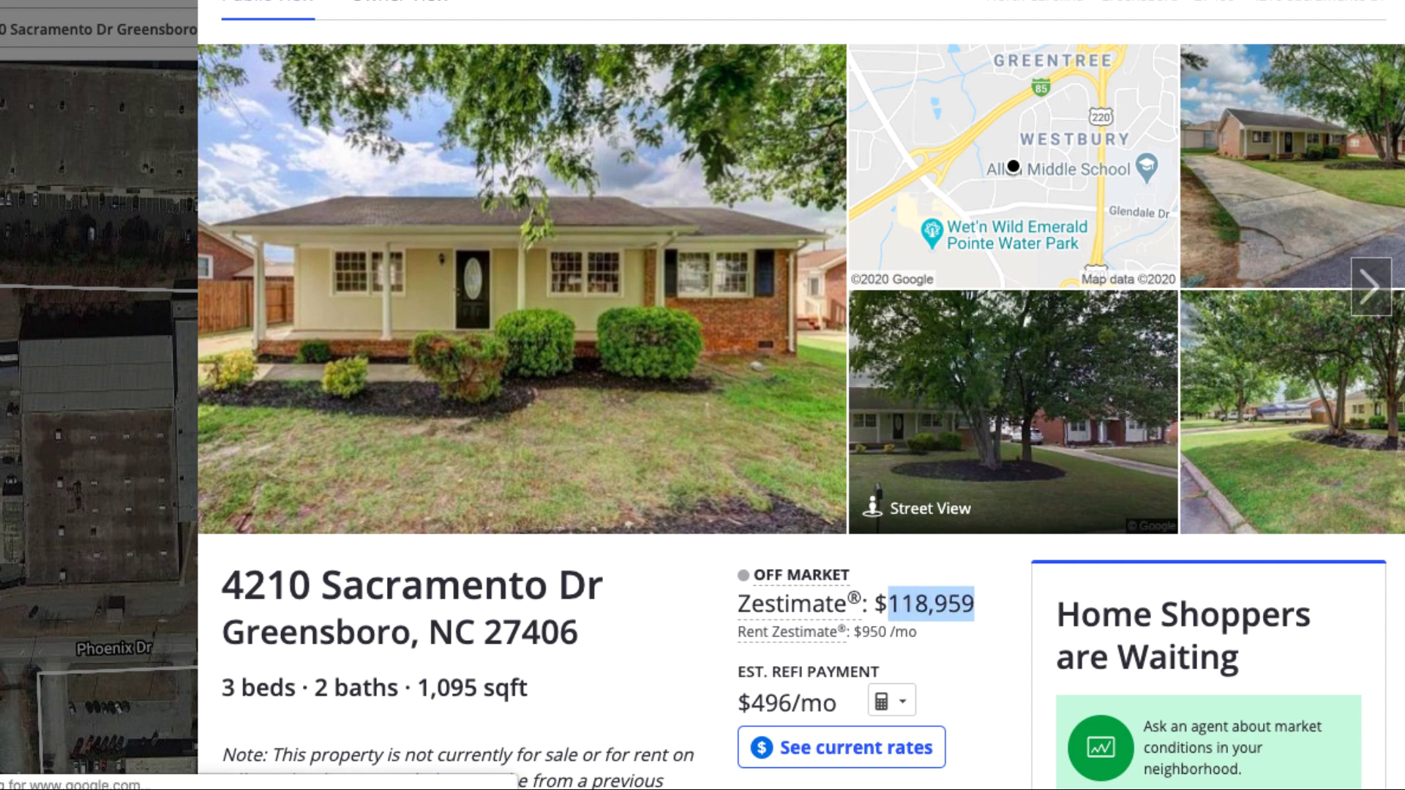
drag(863, 604, 974, 604)
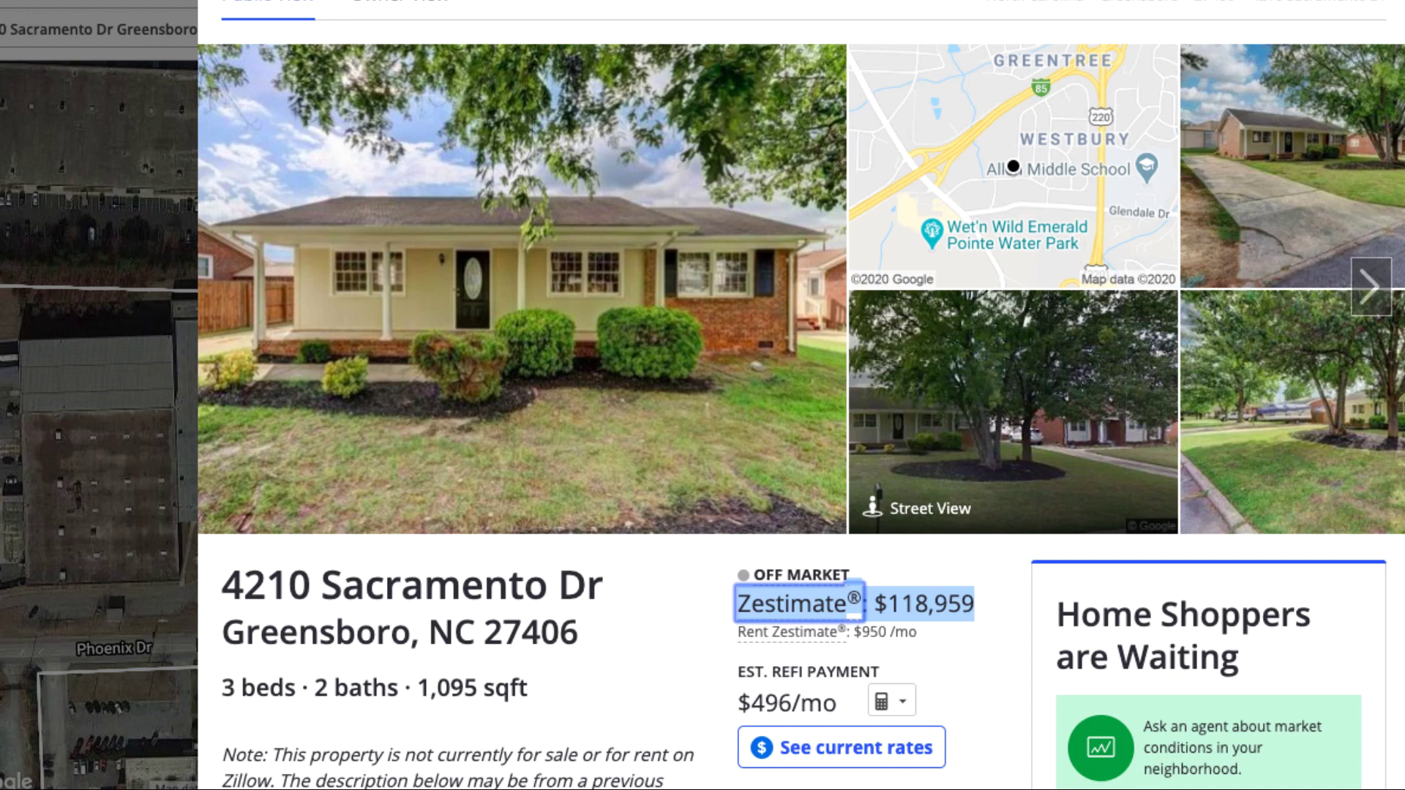
click(853, 613)
drag(735, 605, 974, 605)
- Examine the property page's facts and features, nearby similar sales and home value section
scroll(801, 395, down, 5)
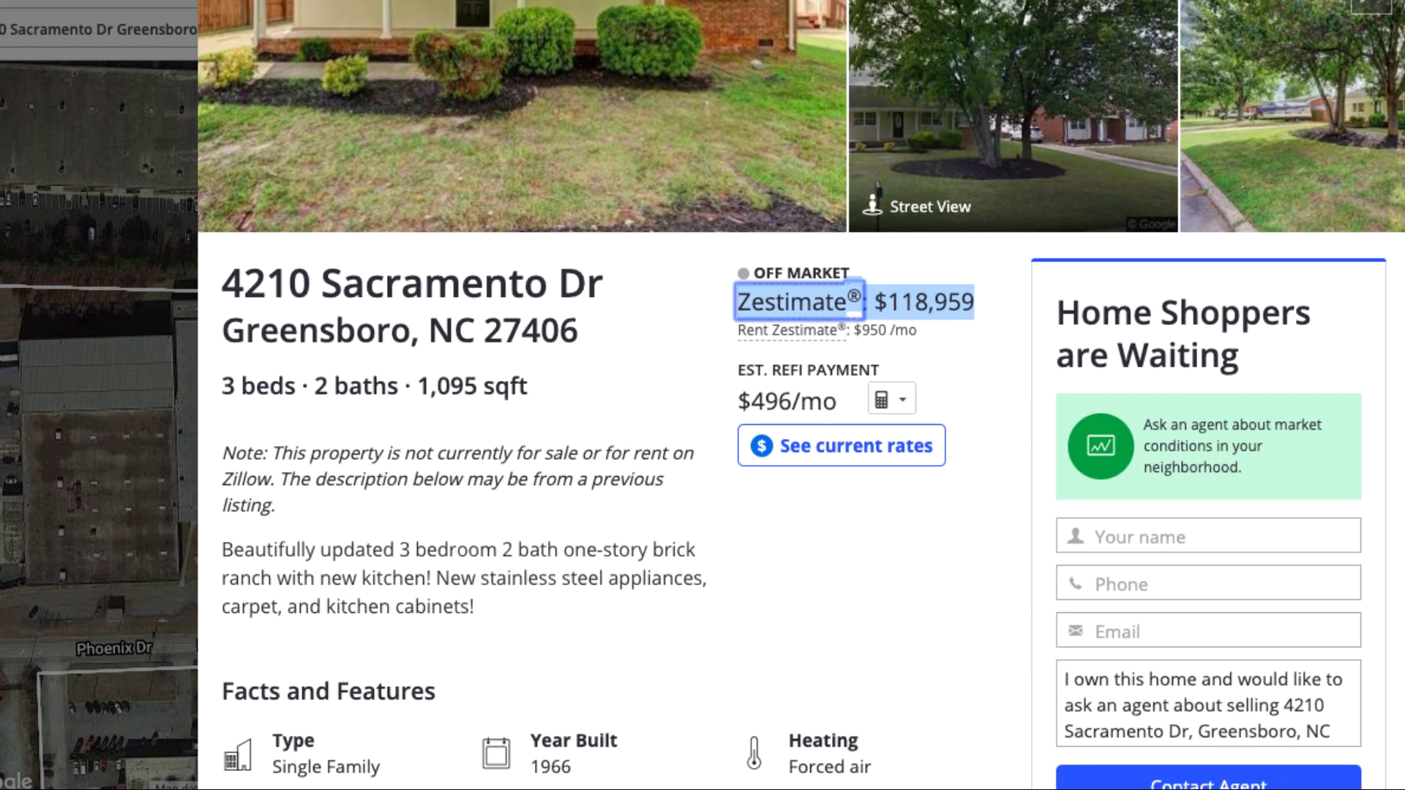
scroll(801, 395, up, 5)
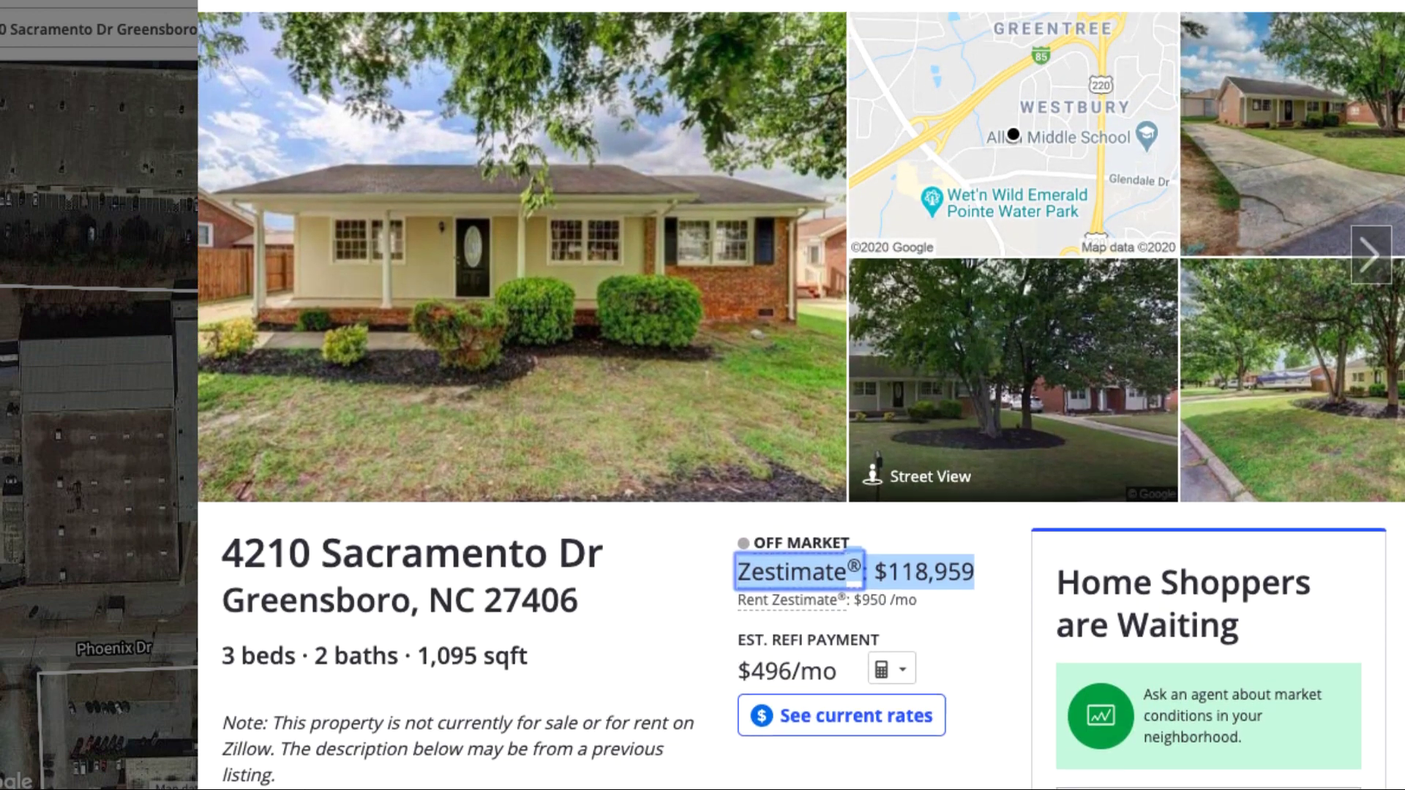
scroll(801, 395, down, 10)
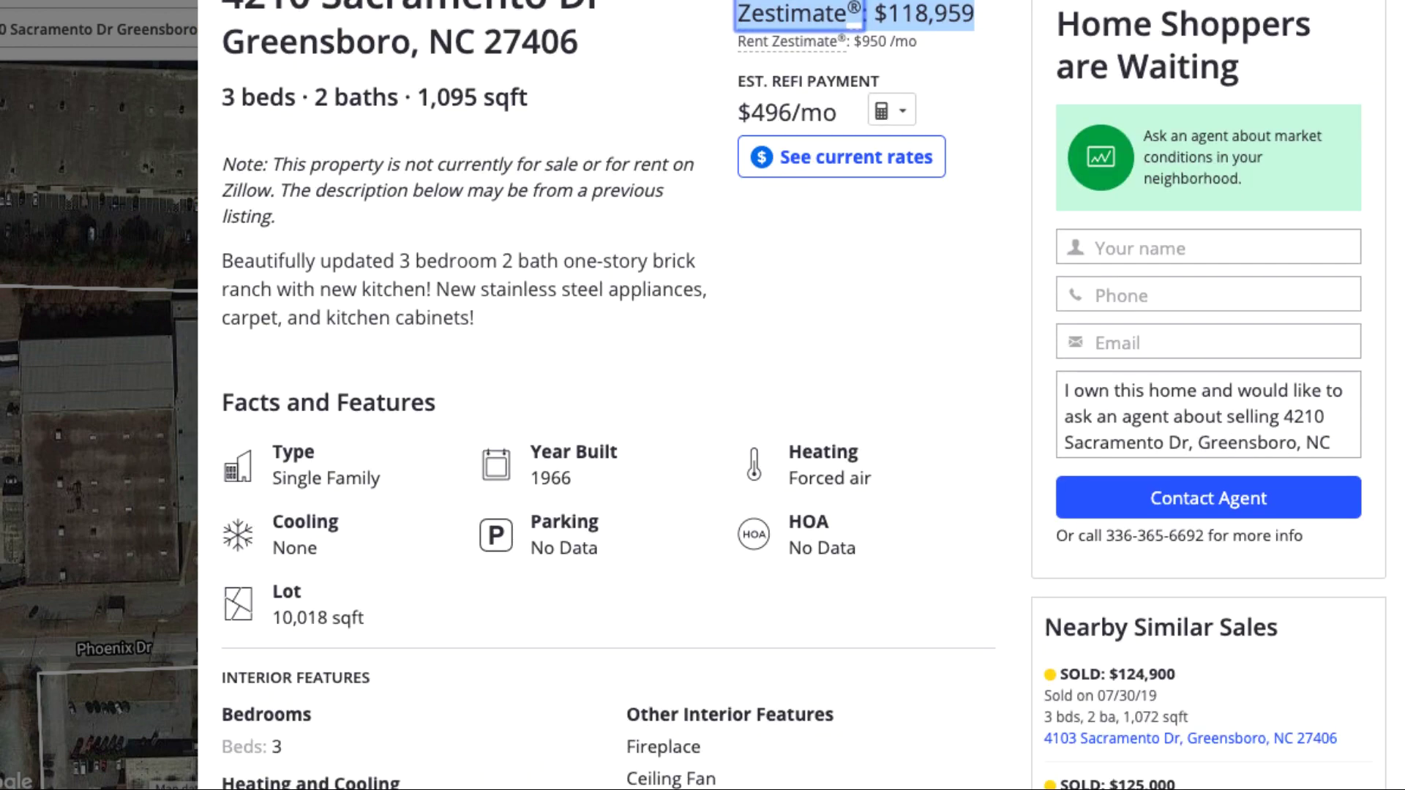
scroll(801, 395, down, 2)
scroll(801, 395, down, 5)
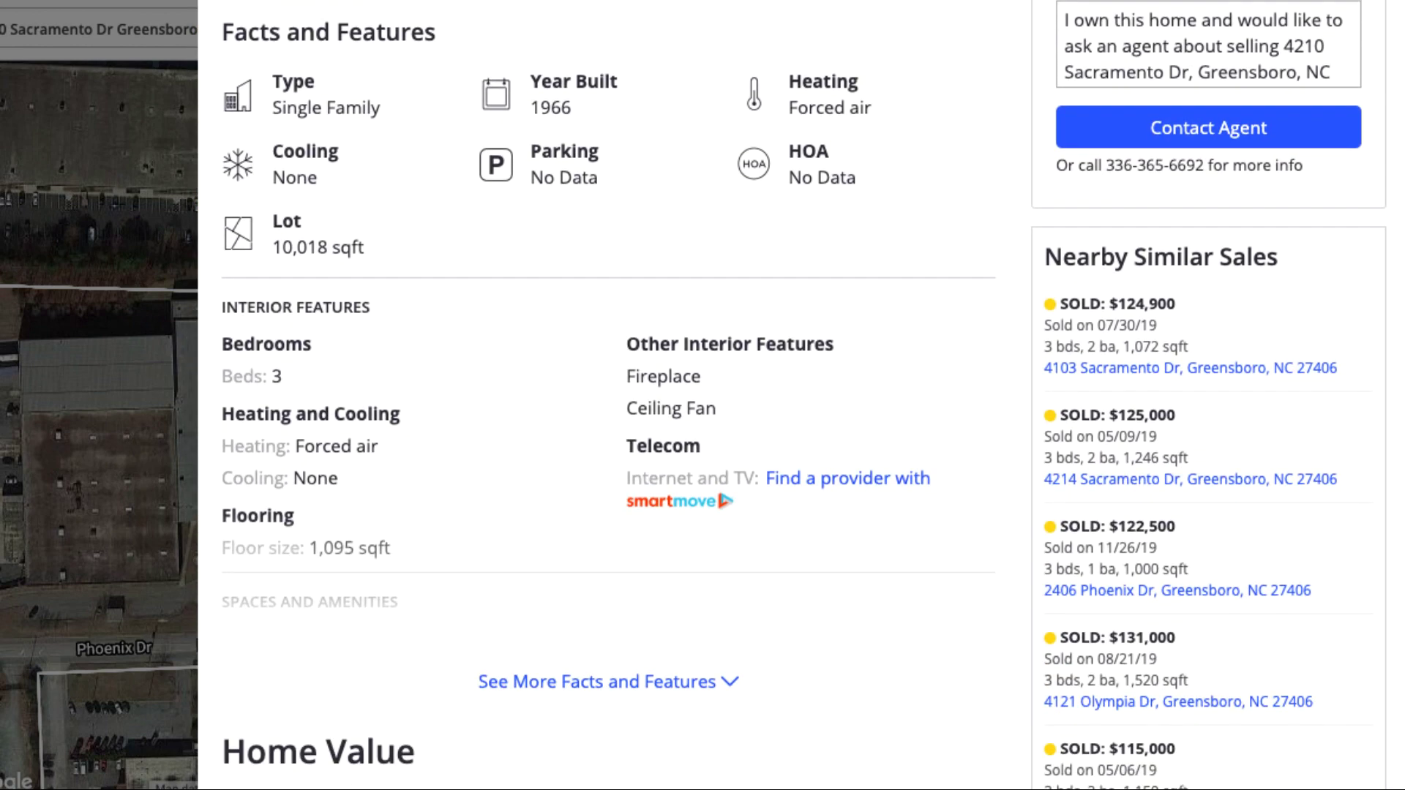
scroll(801, 395, down, 3)
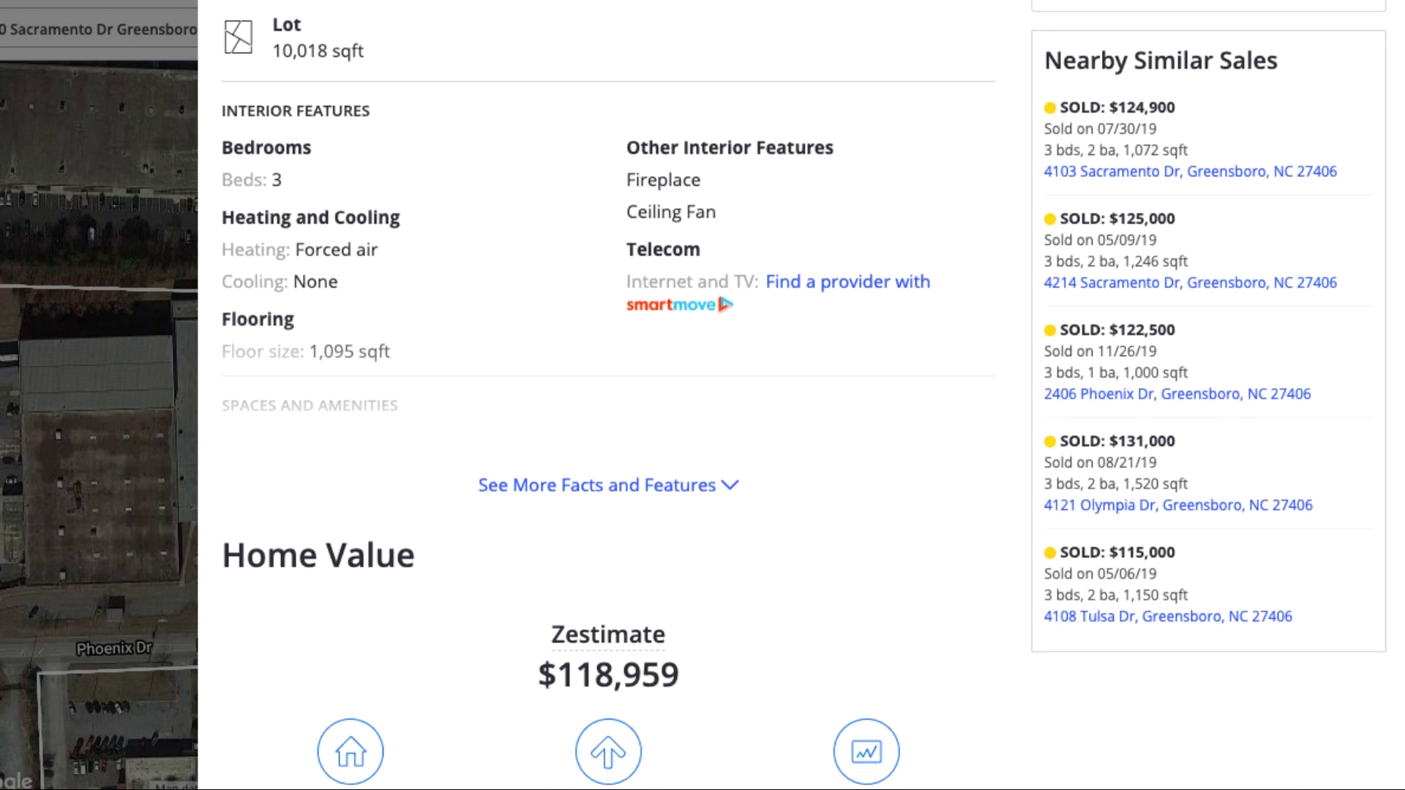
scroll(802, 395, up, 15)
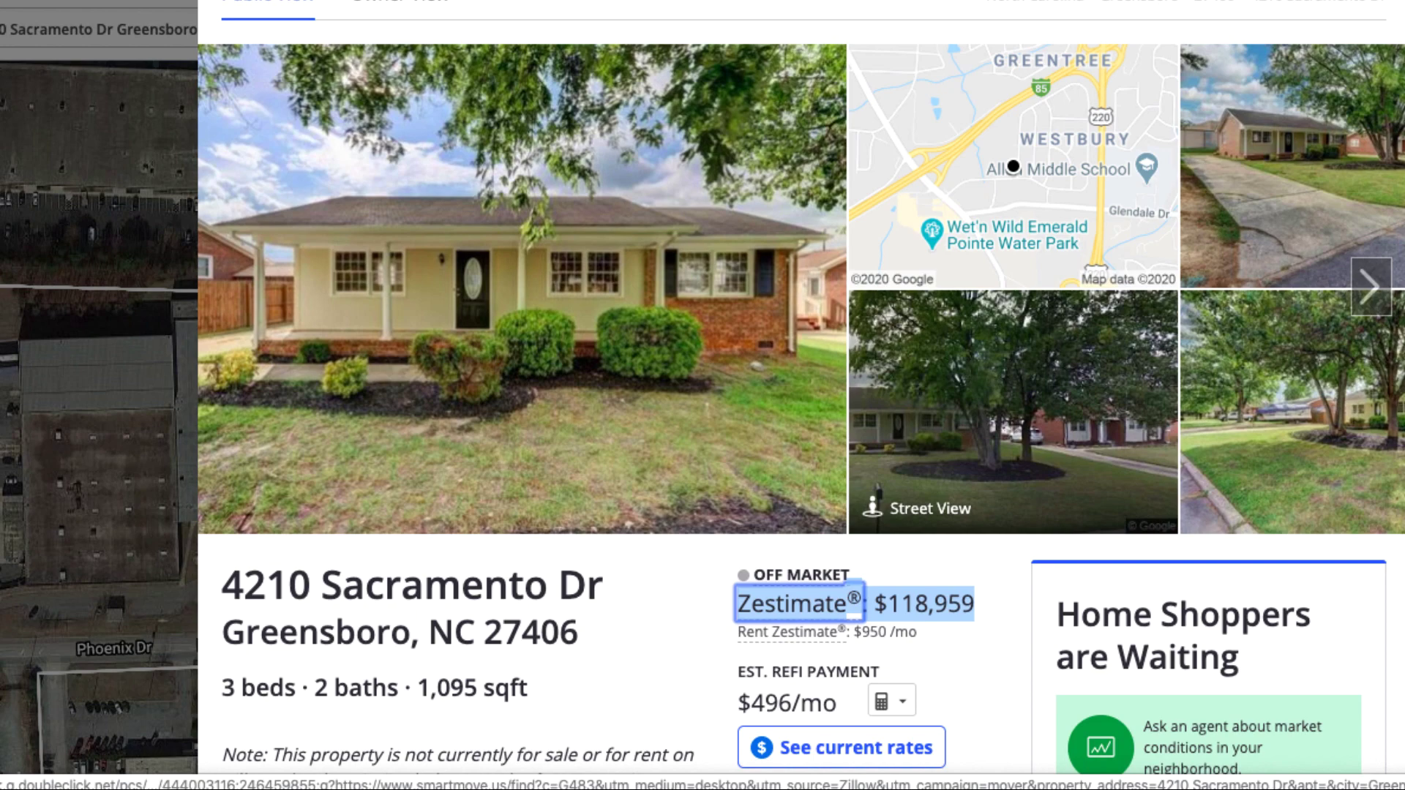
- Check the sale dates of the first three nearby similar sales and the first one's sold price
scroll(801, 395, down, 14)
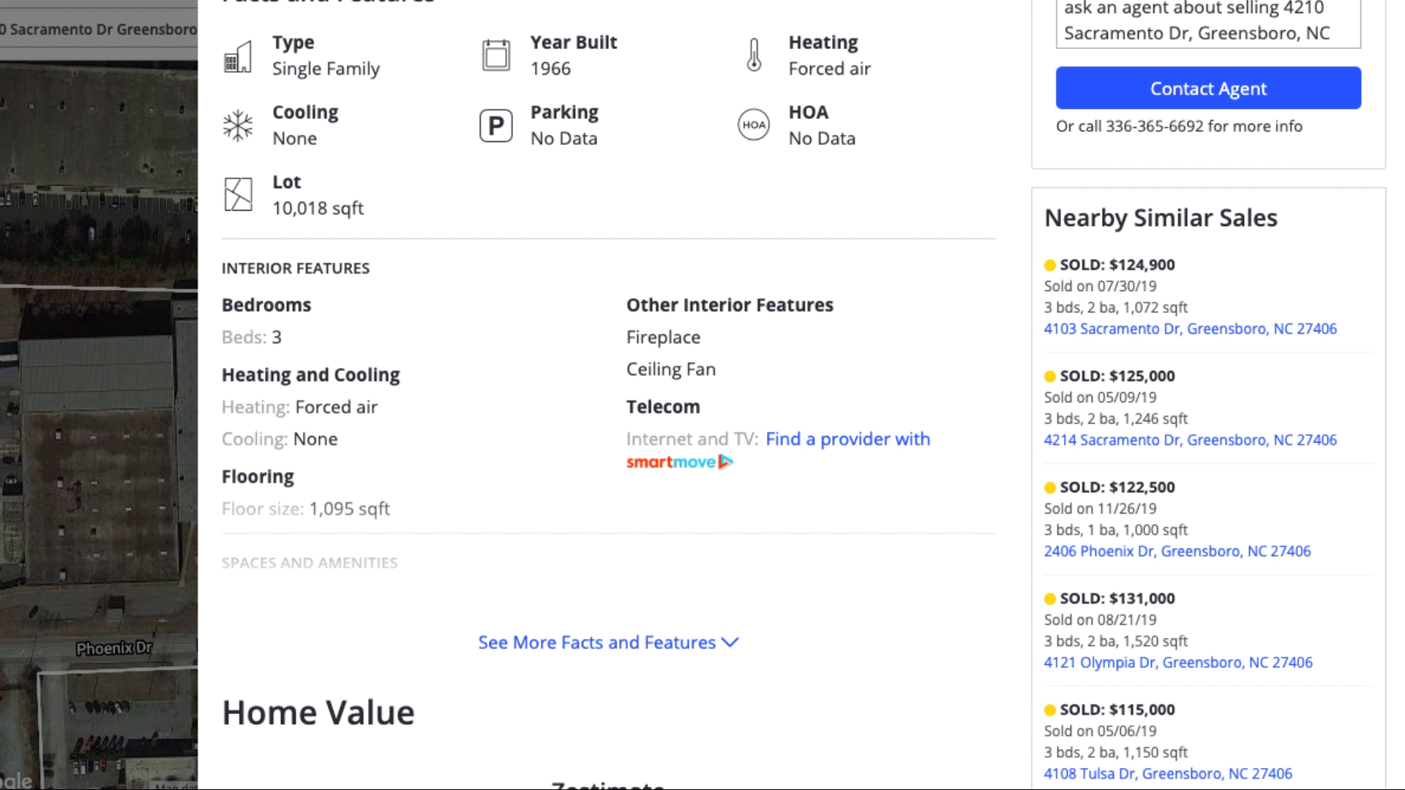
drag(1098, 286, 1157, 286)
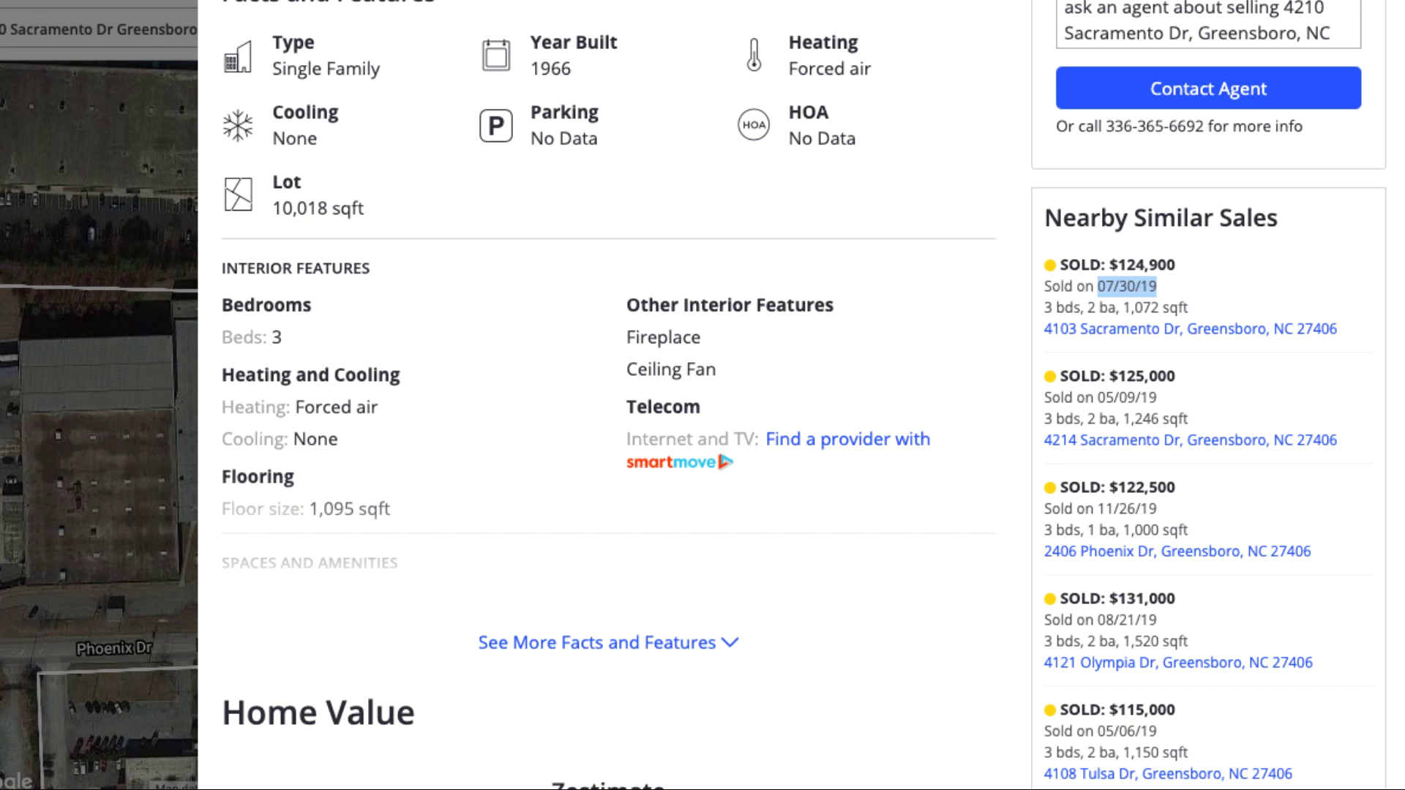
drag(1117, 265, 1175, 265)
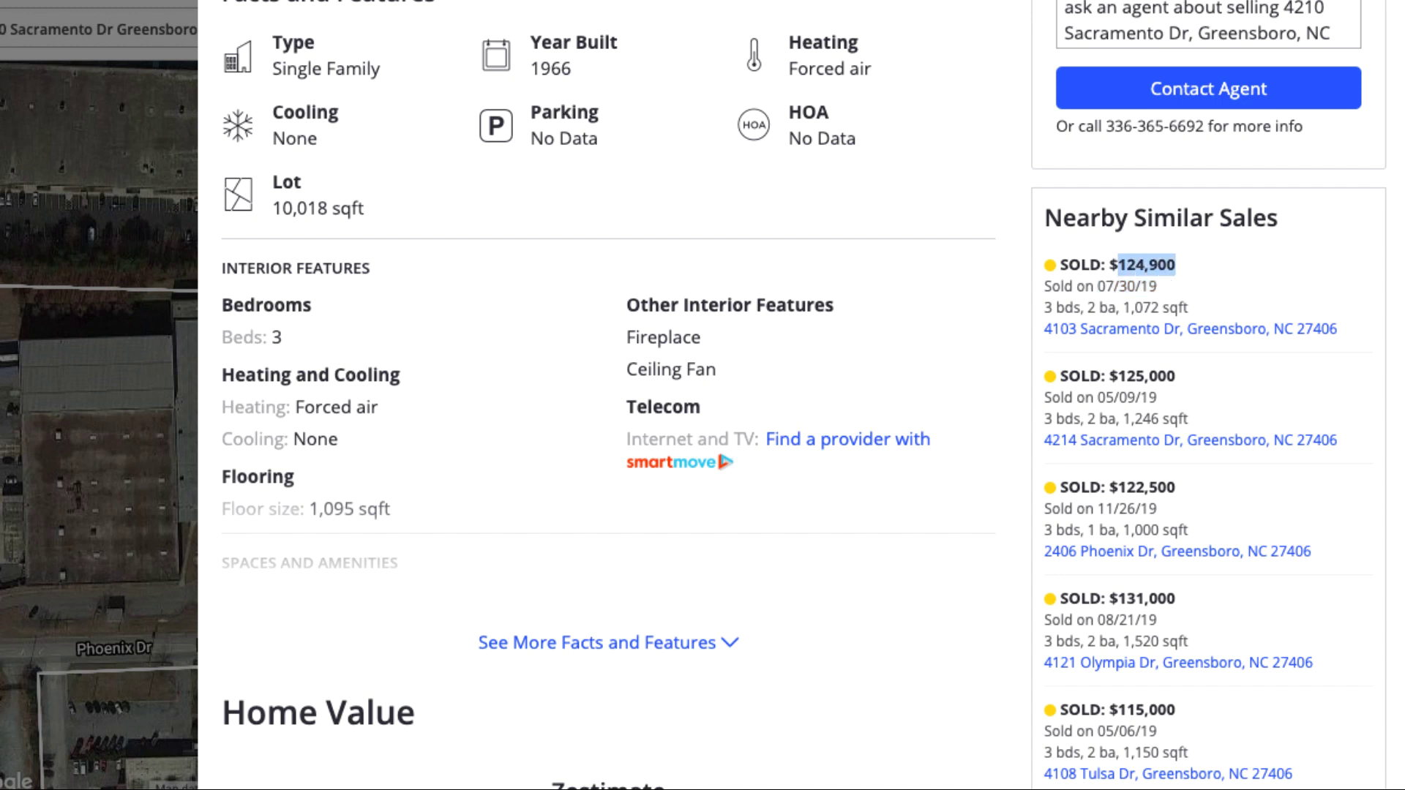
click(1146, 264)
drag(1097, 398, 1156, 397)
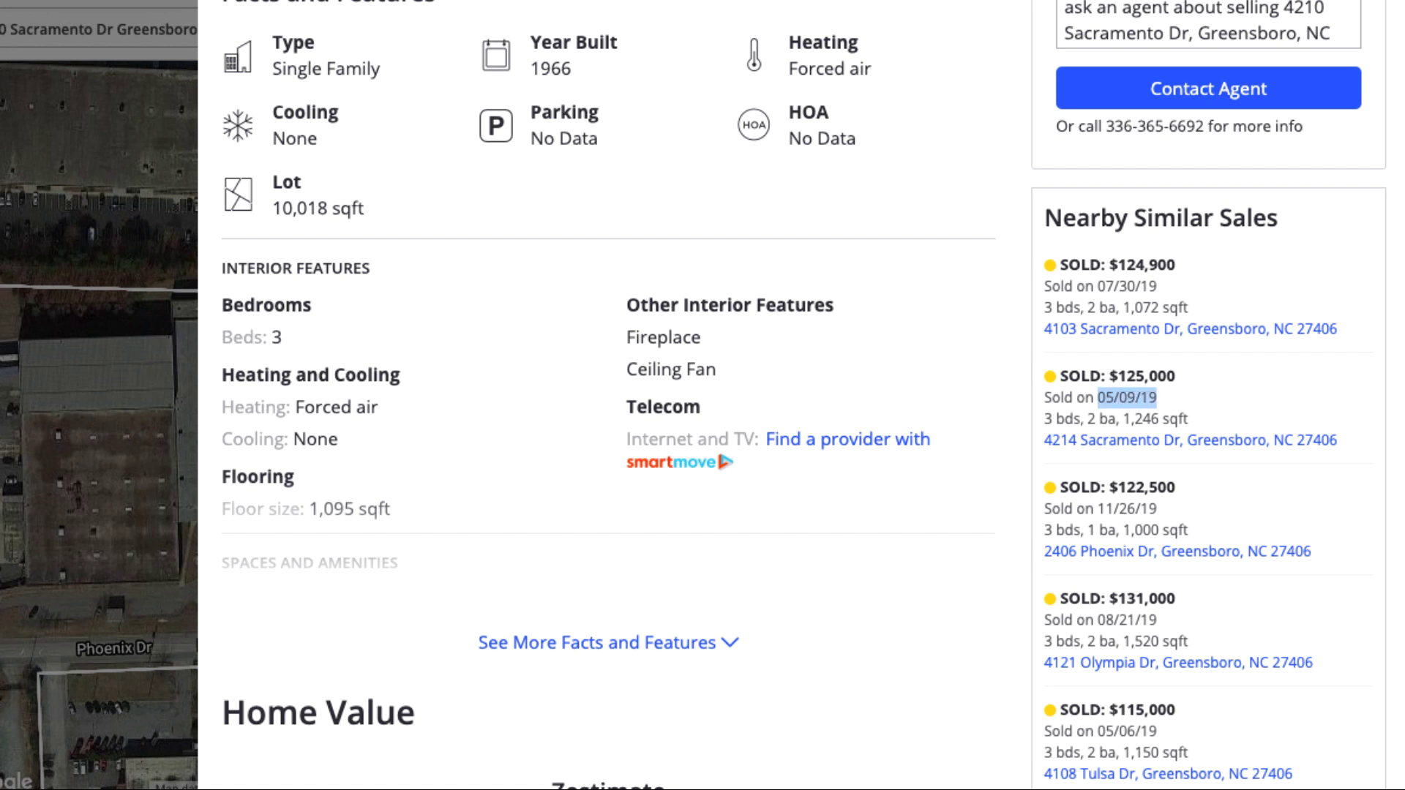
drag(1098, 508, 1157, 509)
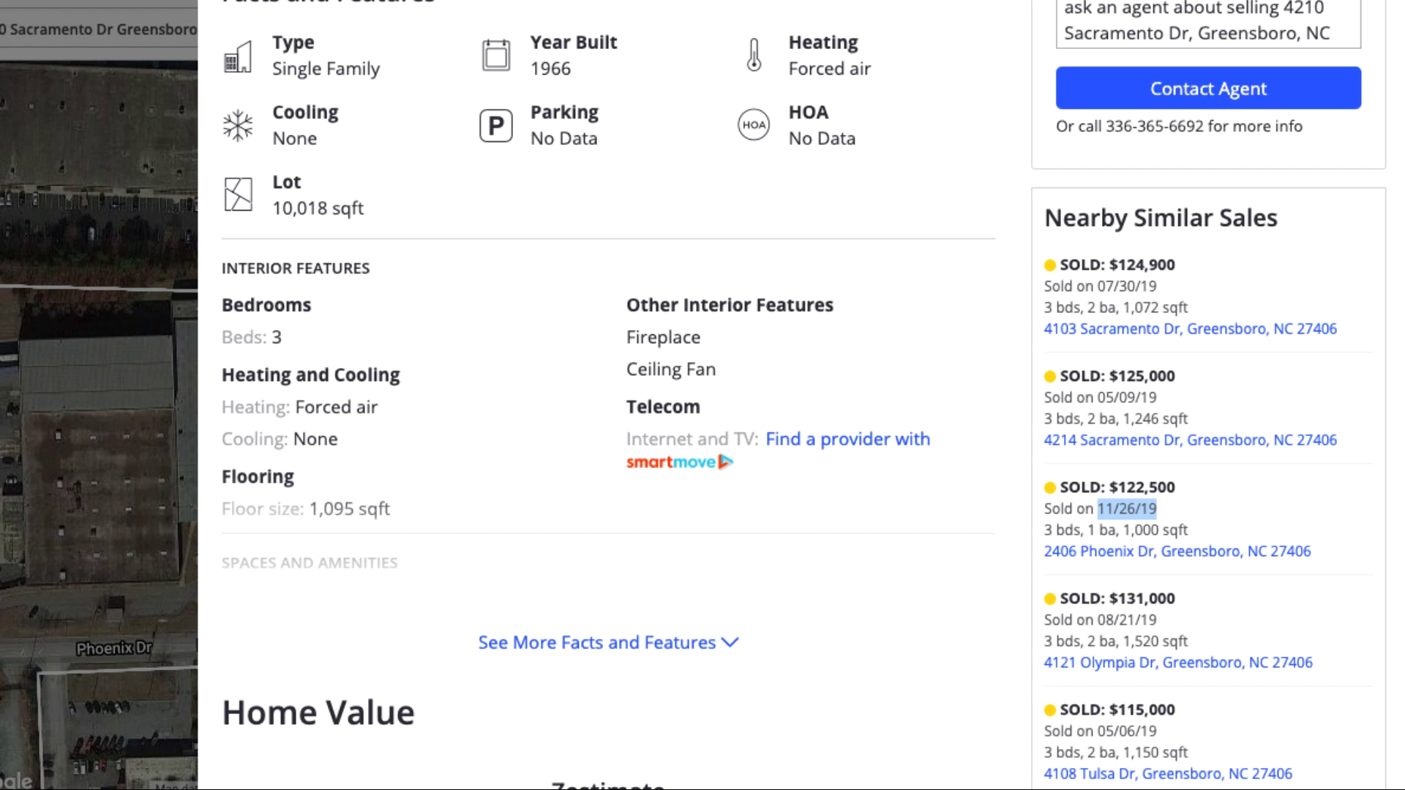
- Highlight the price, sale date and size of the third nearby similar sale and open its listing
scroll(805, 395, down, 1)
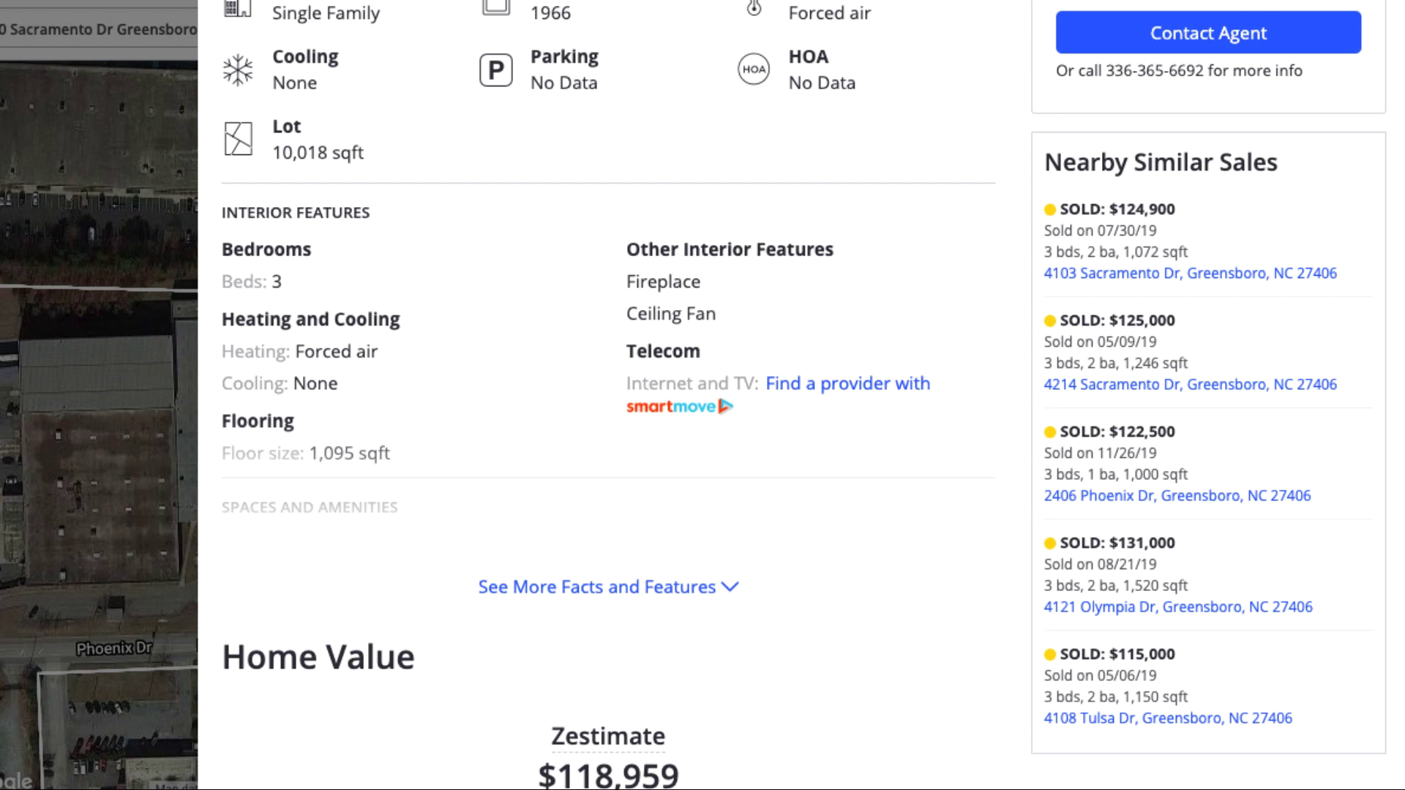
drag(1060, 431, 1188, 475)
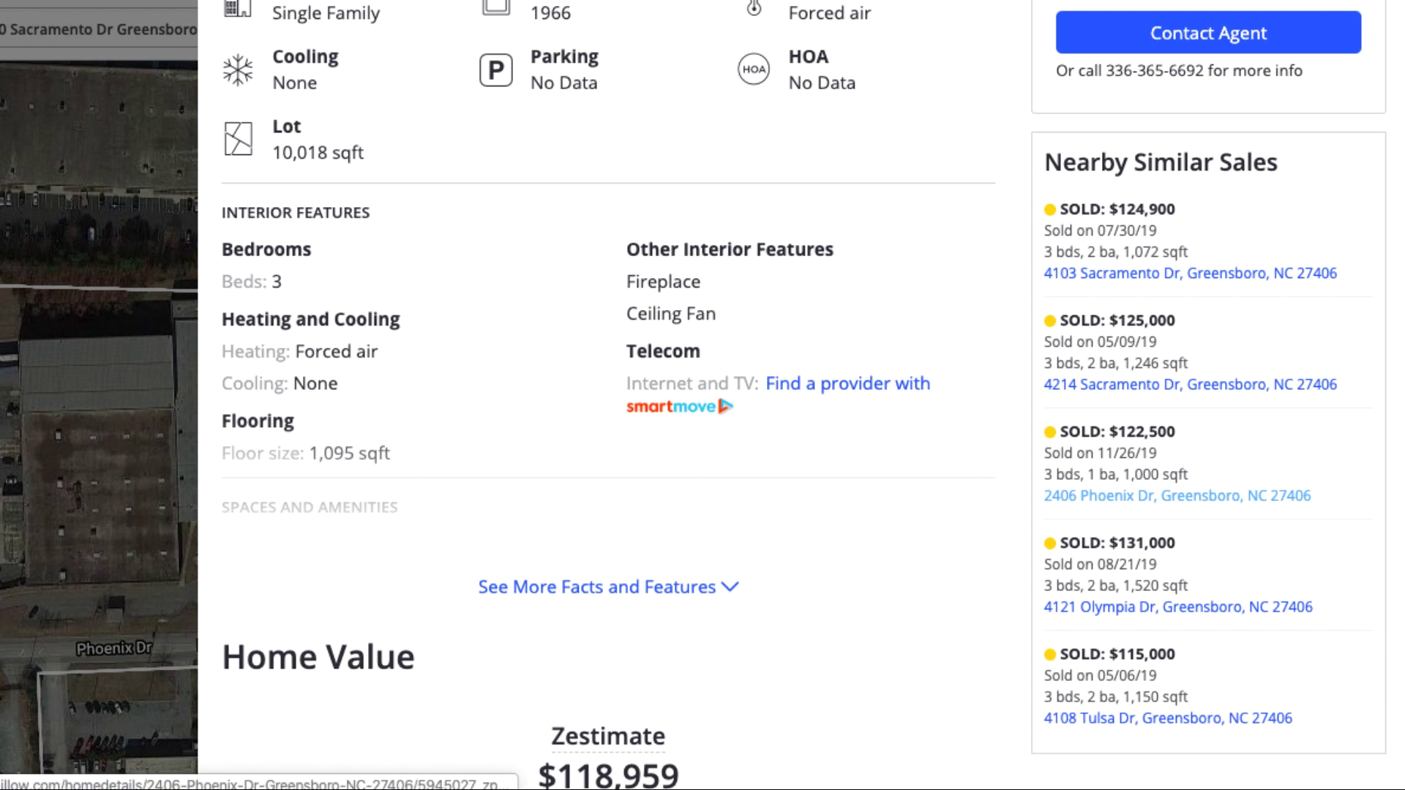
click(1177, 495)
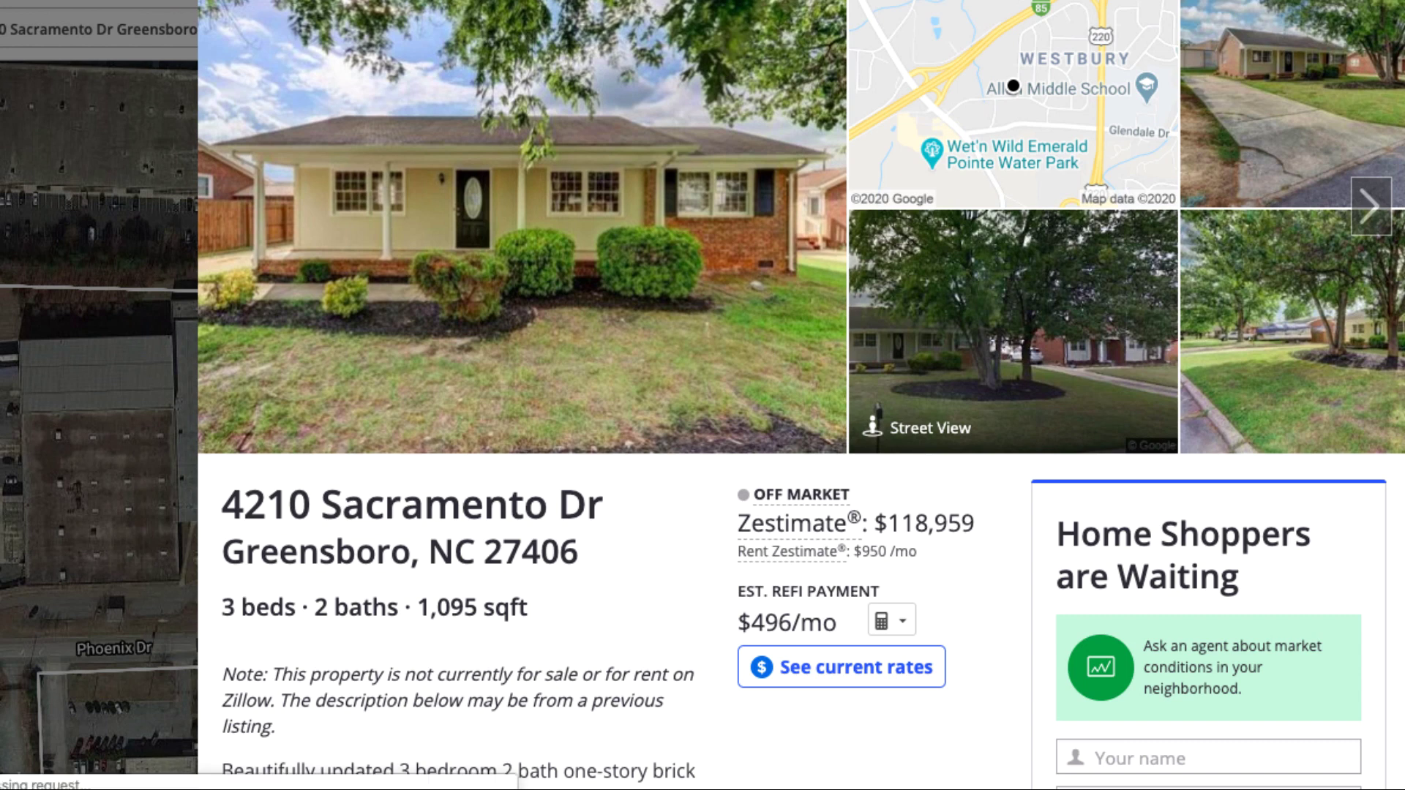
- Check the original home's bedroom count, floor area and year built for comparison with the nearby sale
drag(315, 608, 222, 608)
drag(417, 607, 527, 607)
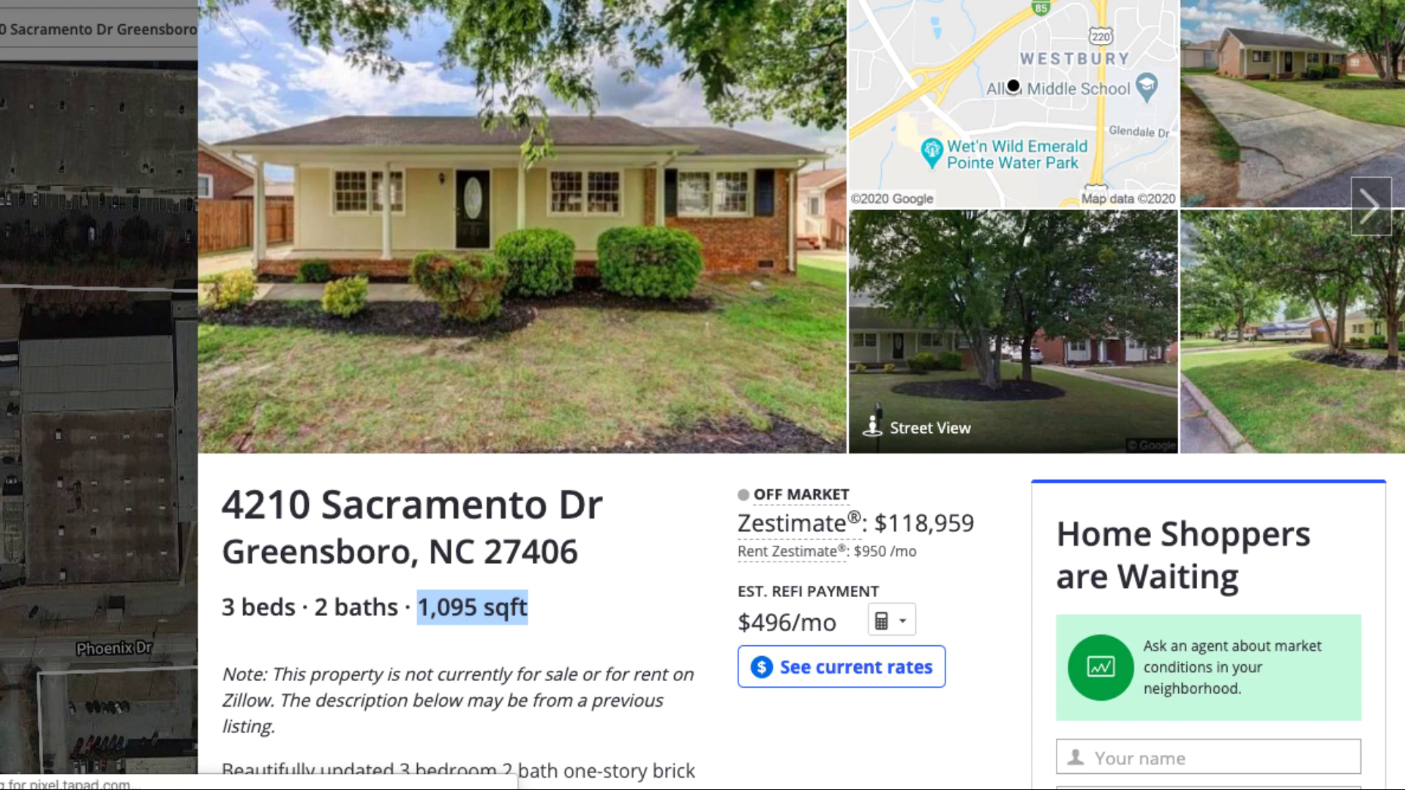
drag(418, 608, 527, 607)
scroll(801, 396, down, 10)
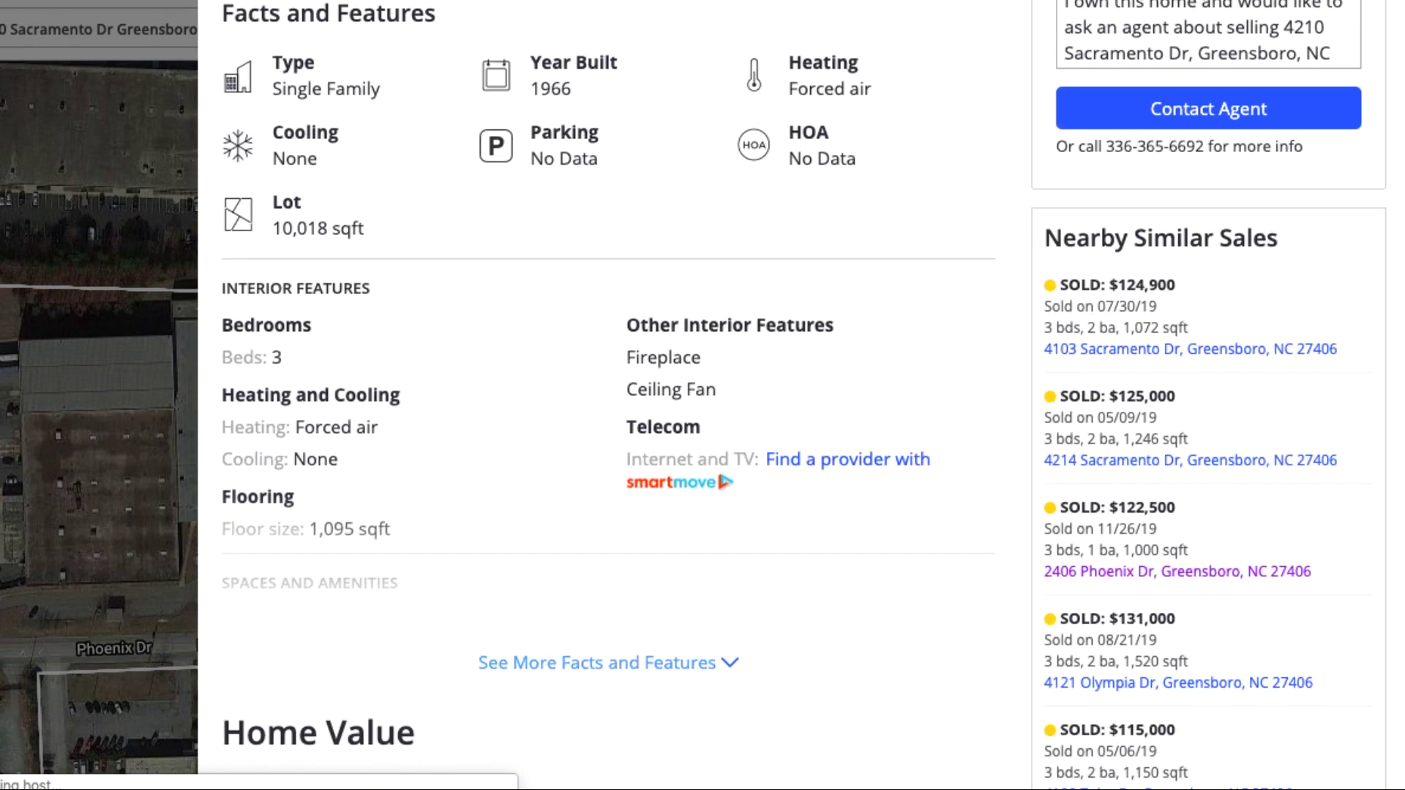
scroll(801, 396, up, 1)
drag(530, 100, 571, 127)
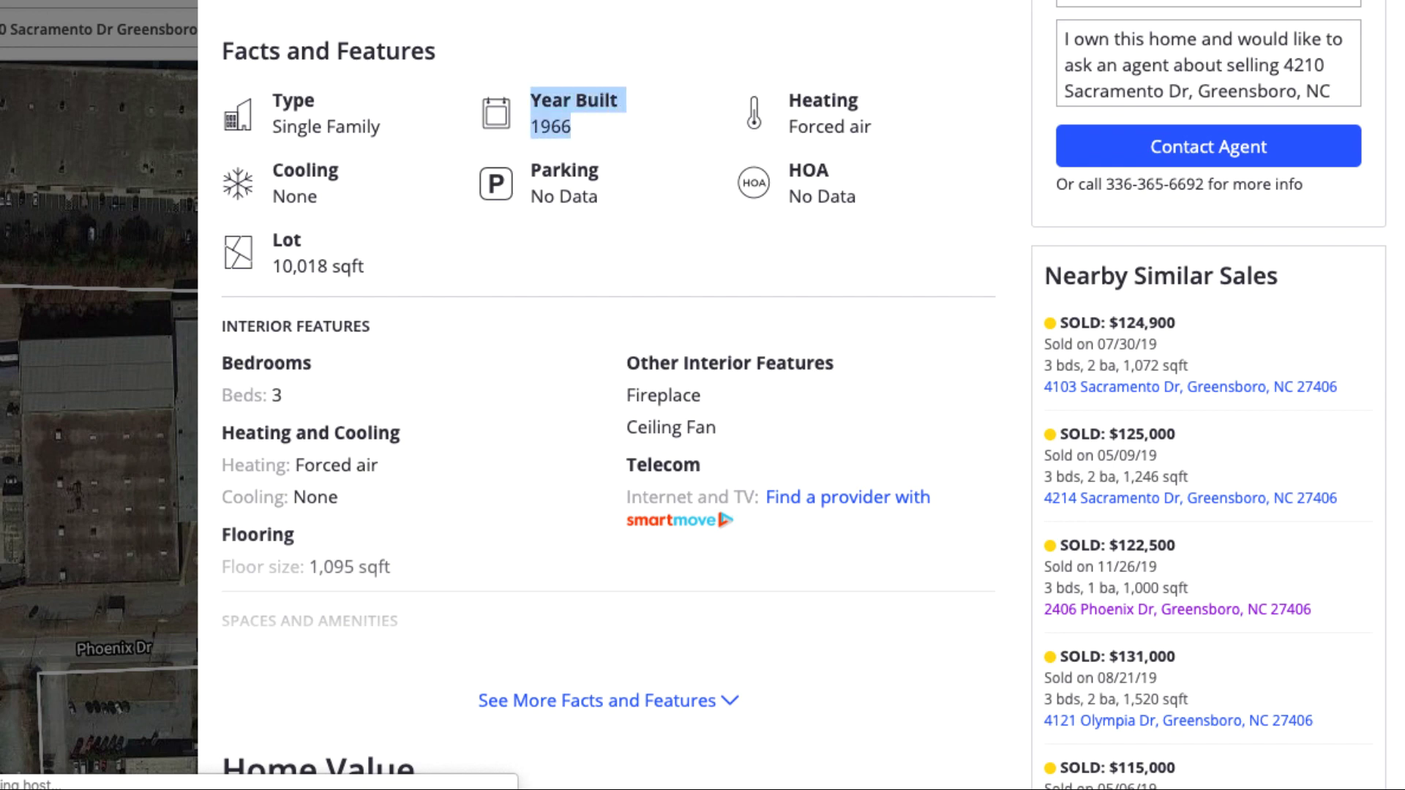
scroll(801, 395, up, 10)
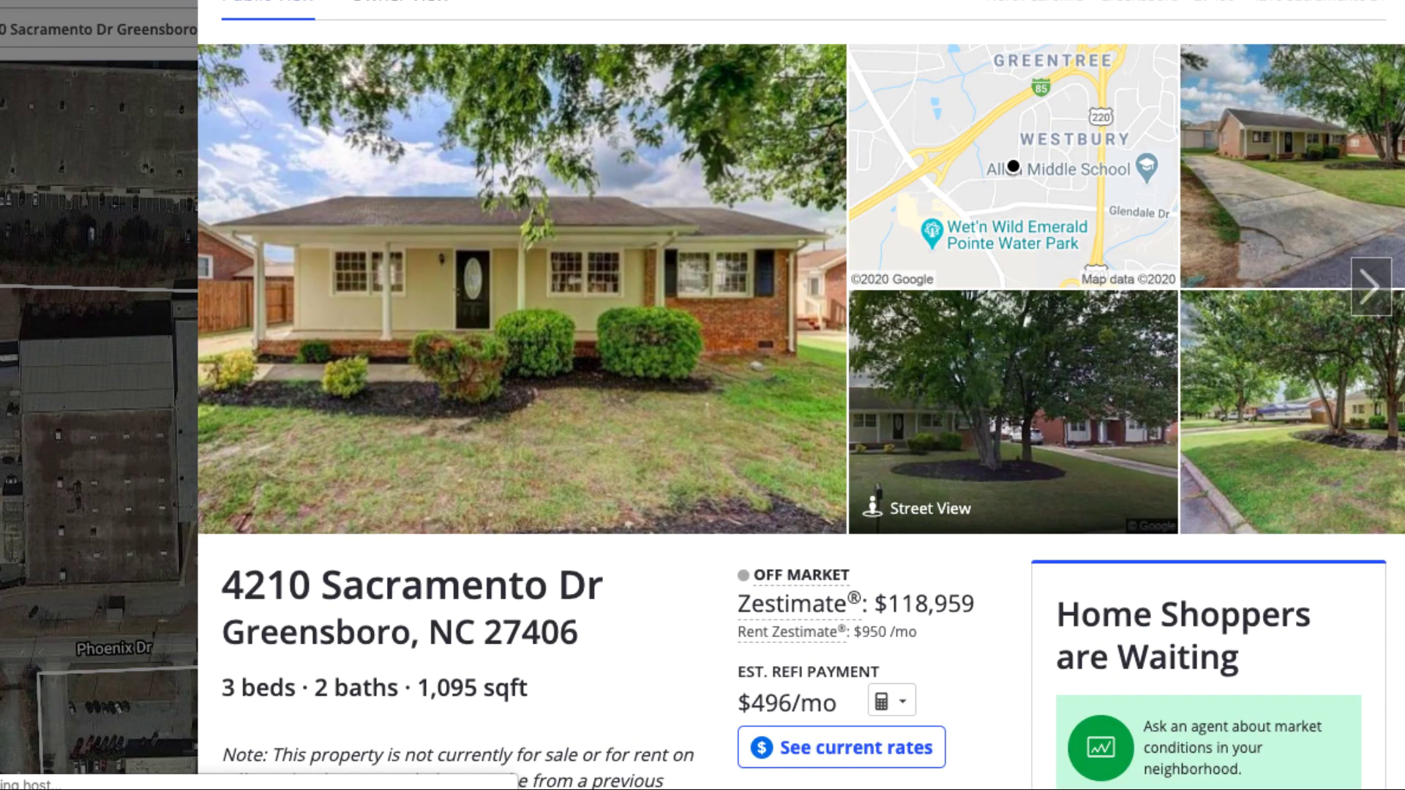
- Close the home's listing and filter the recently sold homes to those built between 1964 and 1968
key(Escape)
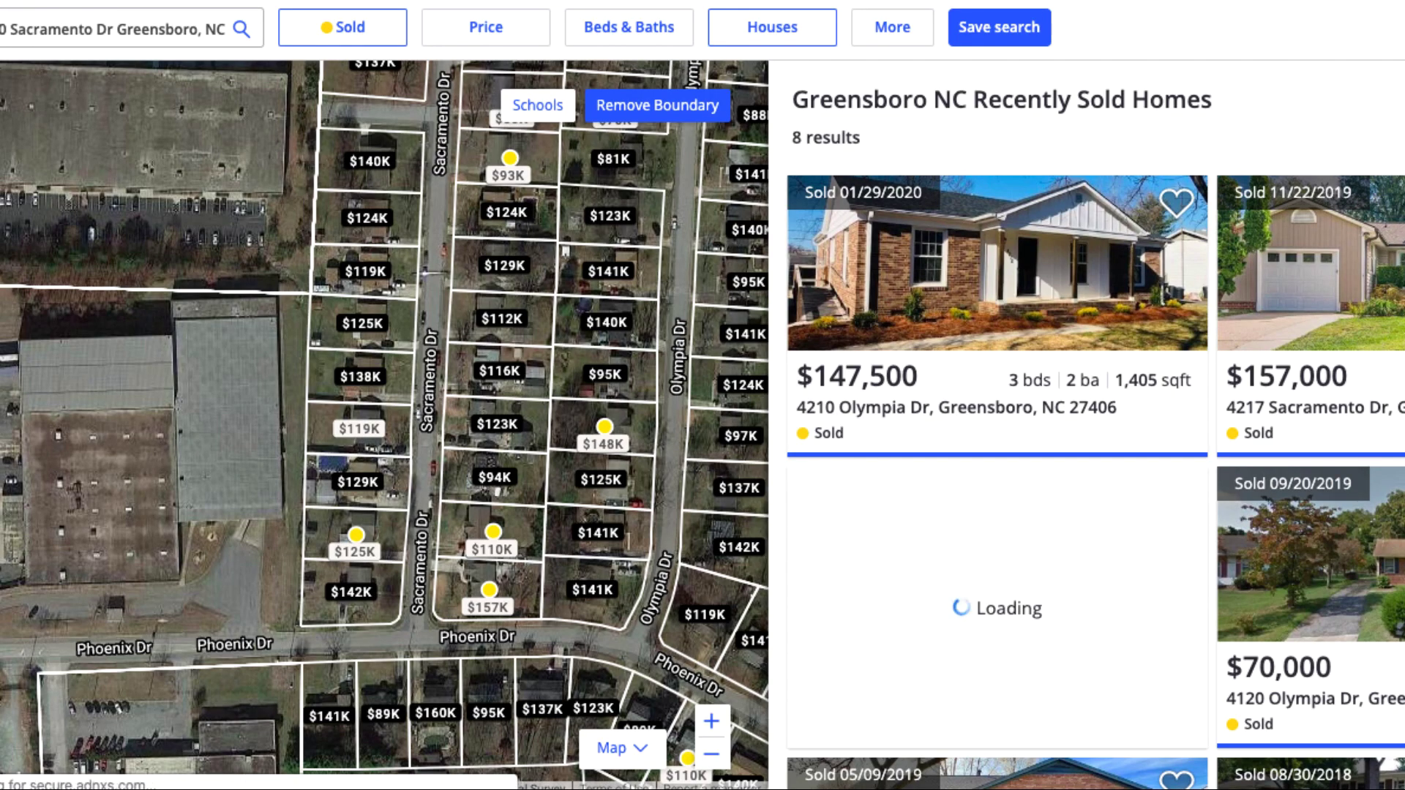
click(892, 27)
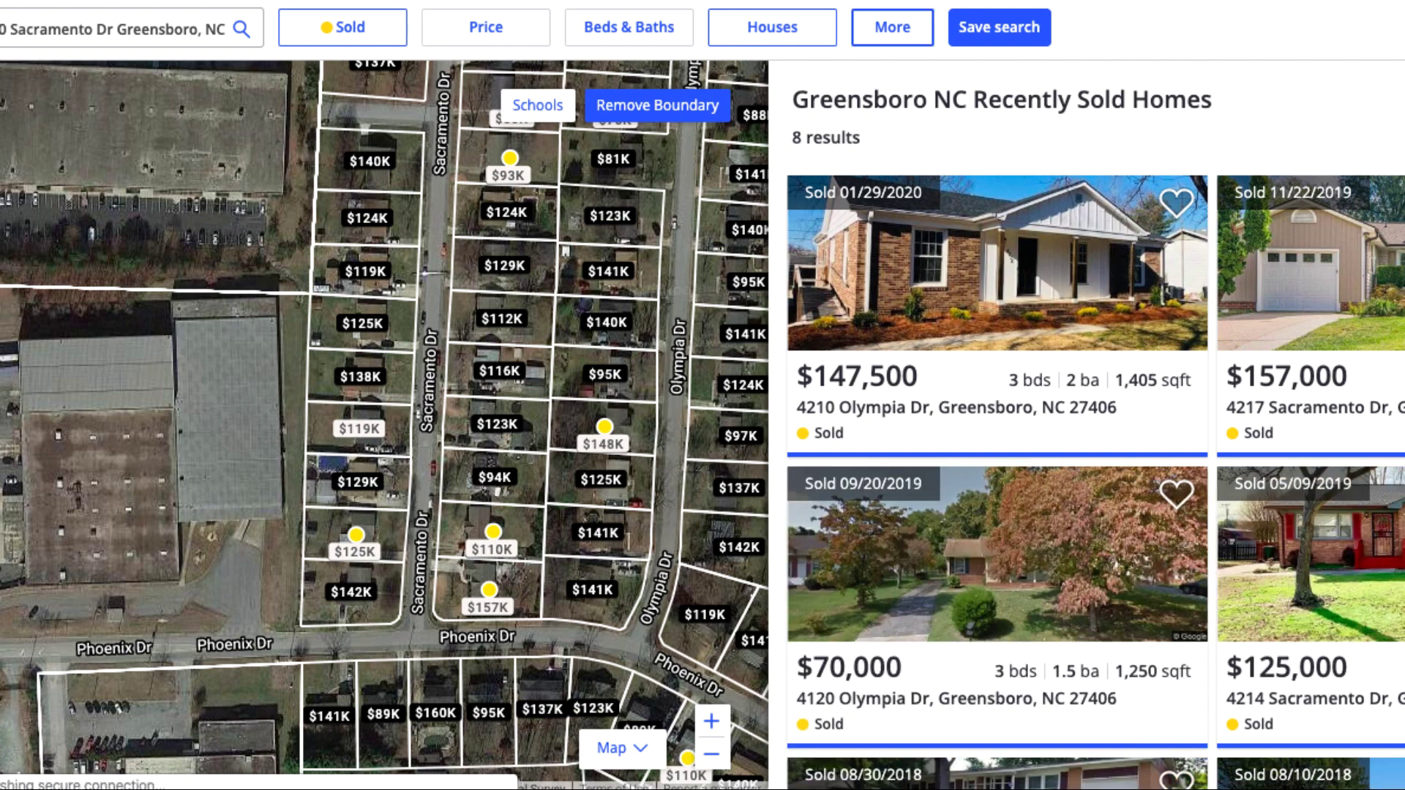
click(709, 356)
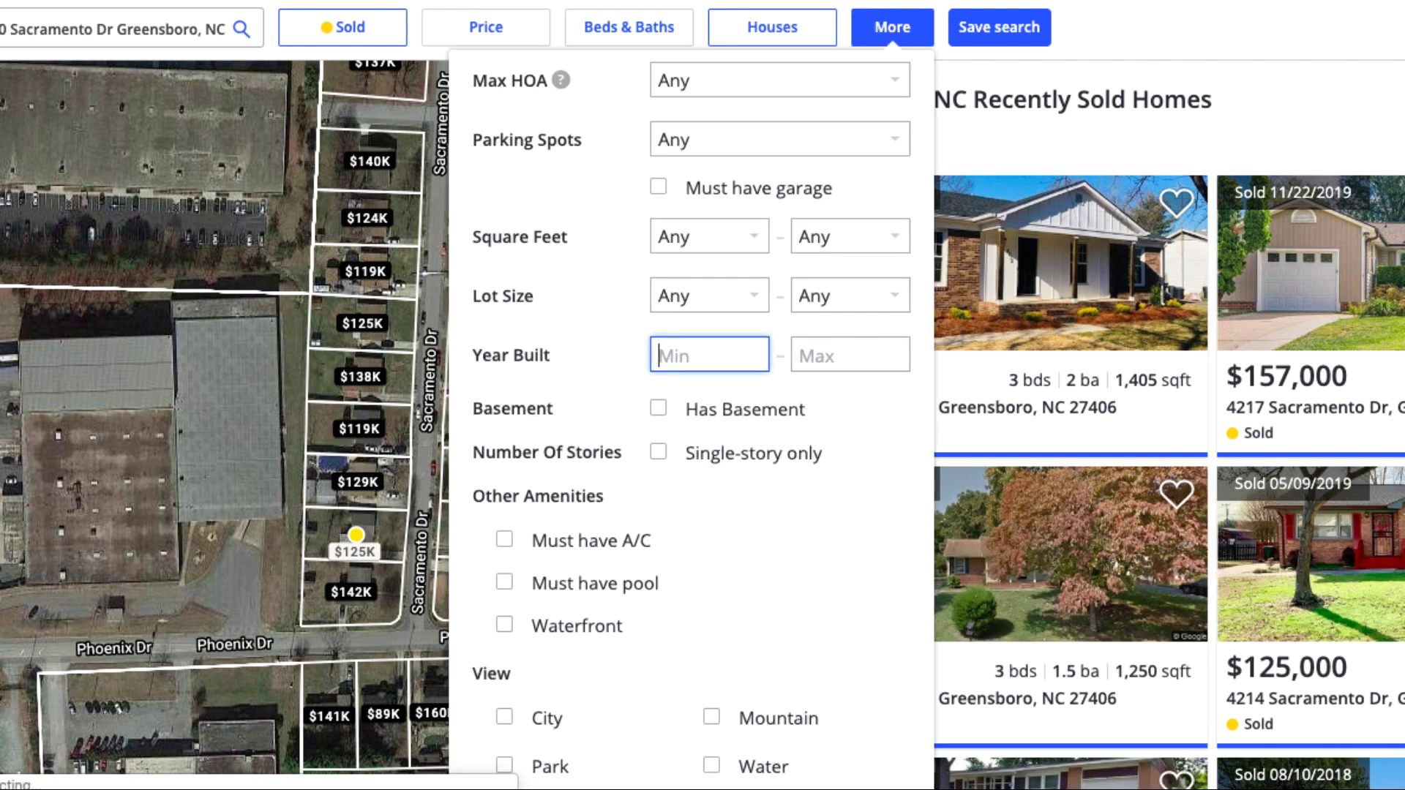
text(1964)
key(BackSpace)
text(4)
click(850, 355)
text(19)
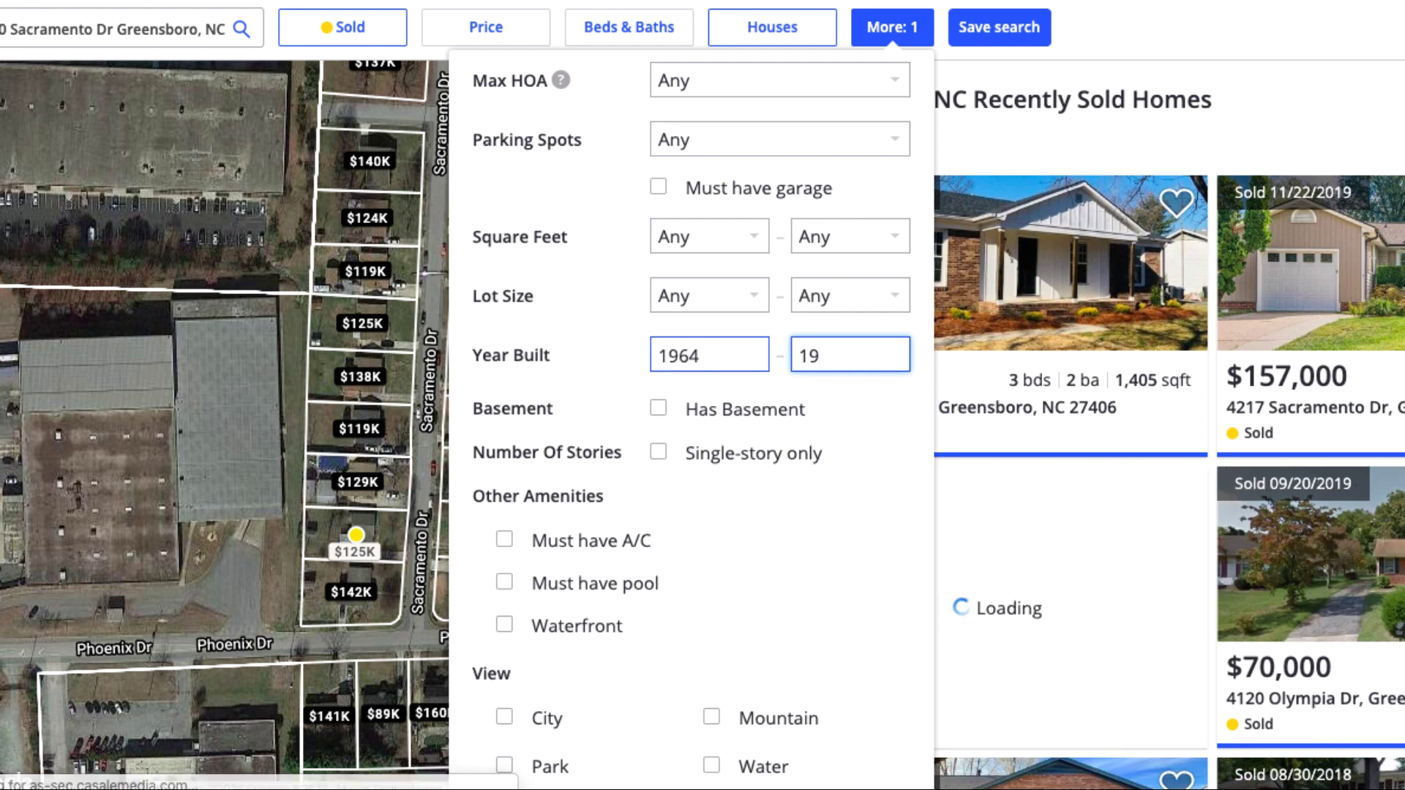
text(68)
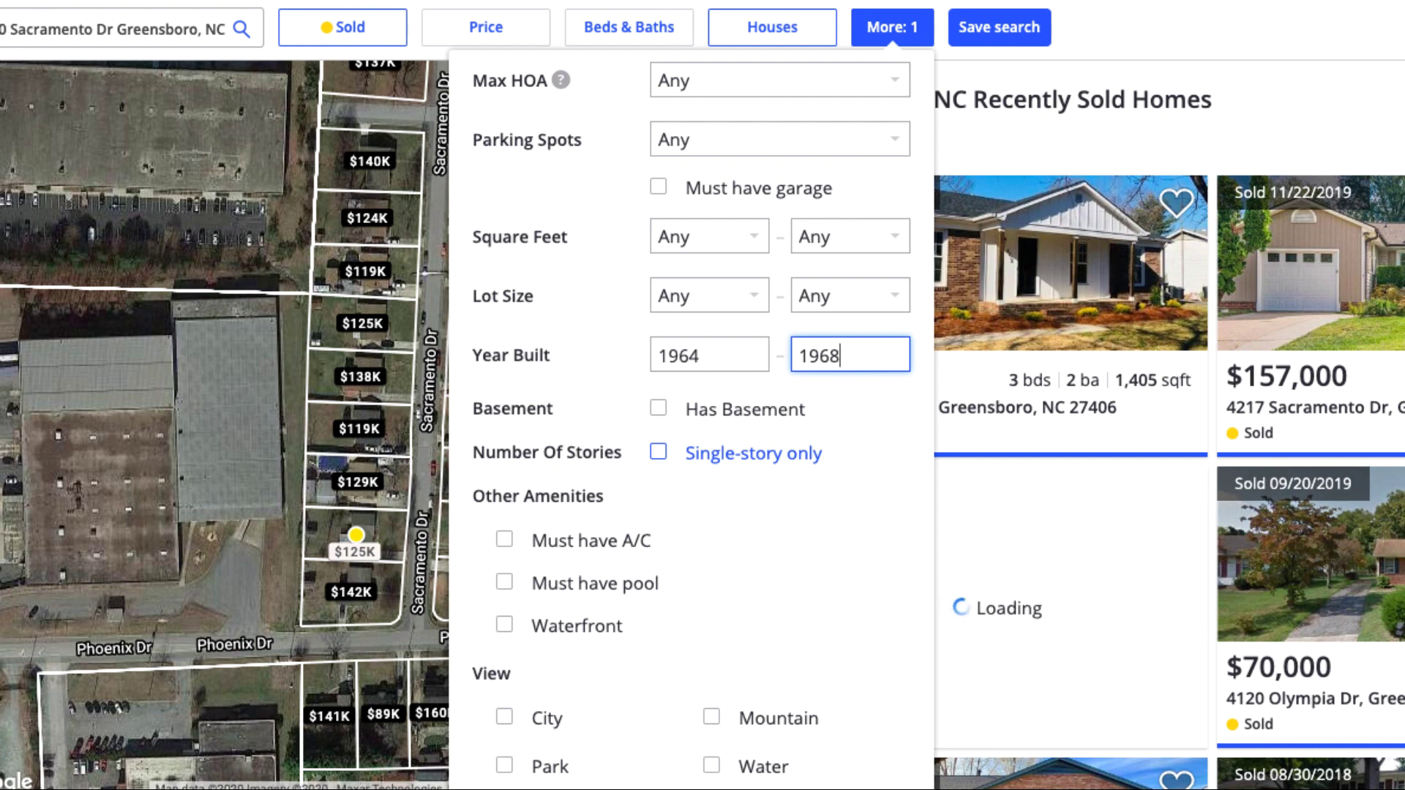
- Restrict the sold homes to single-story houses and set the maximum HOA to No HOA Fee
click(658, 452)
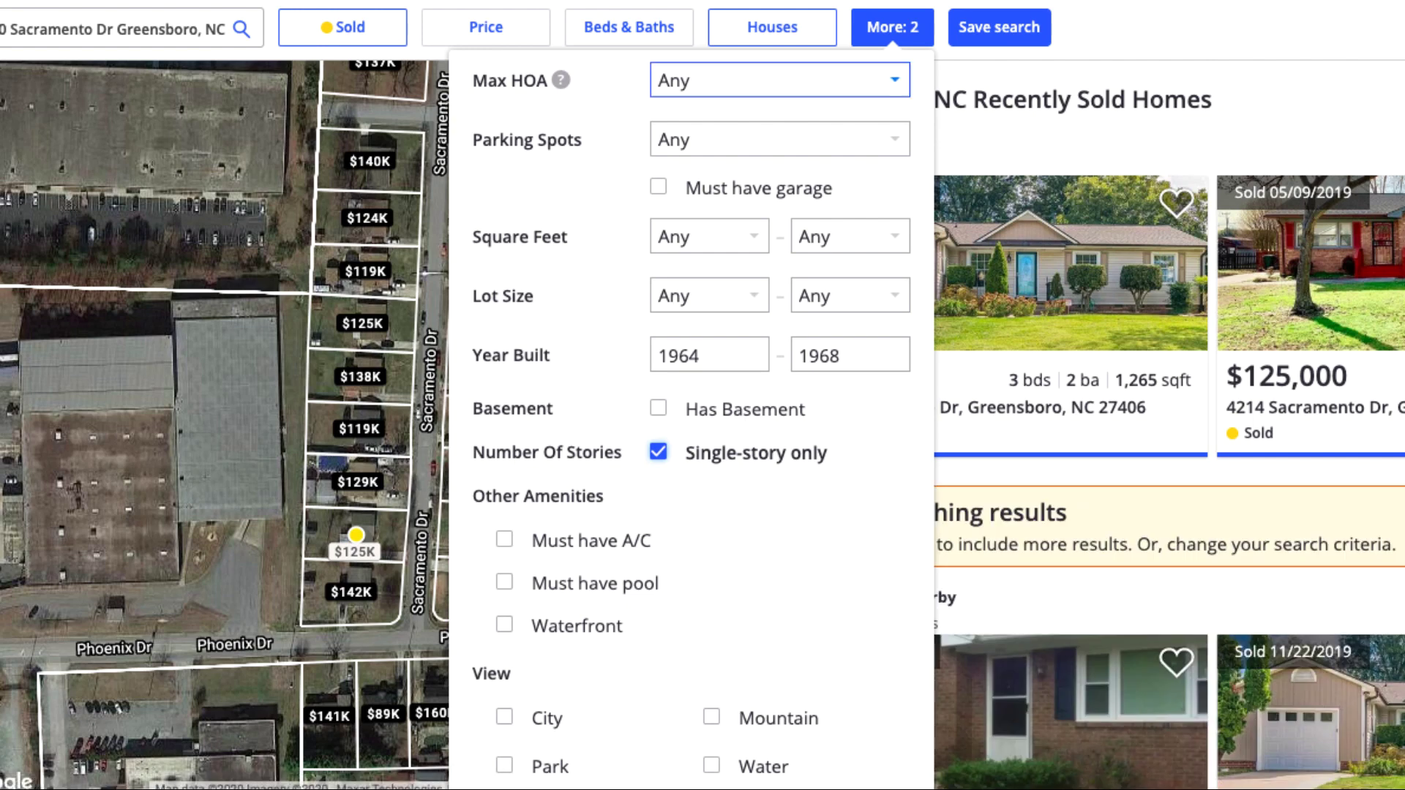
click(780, 81)
click(714, 104)
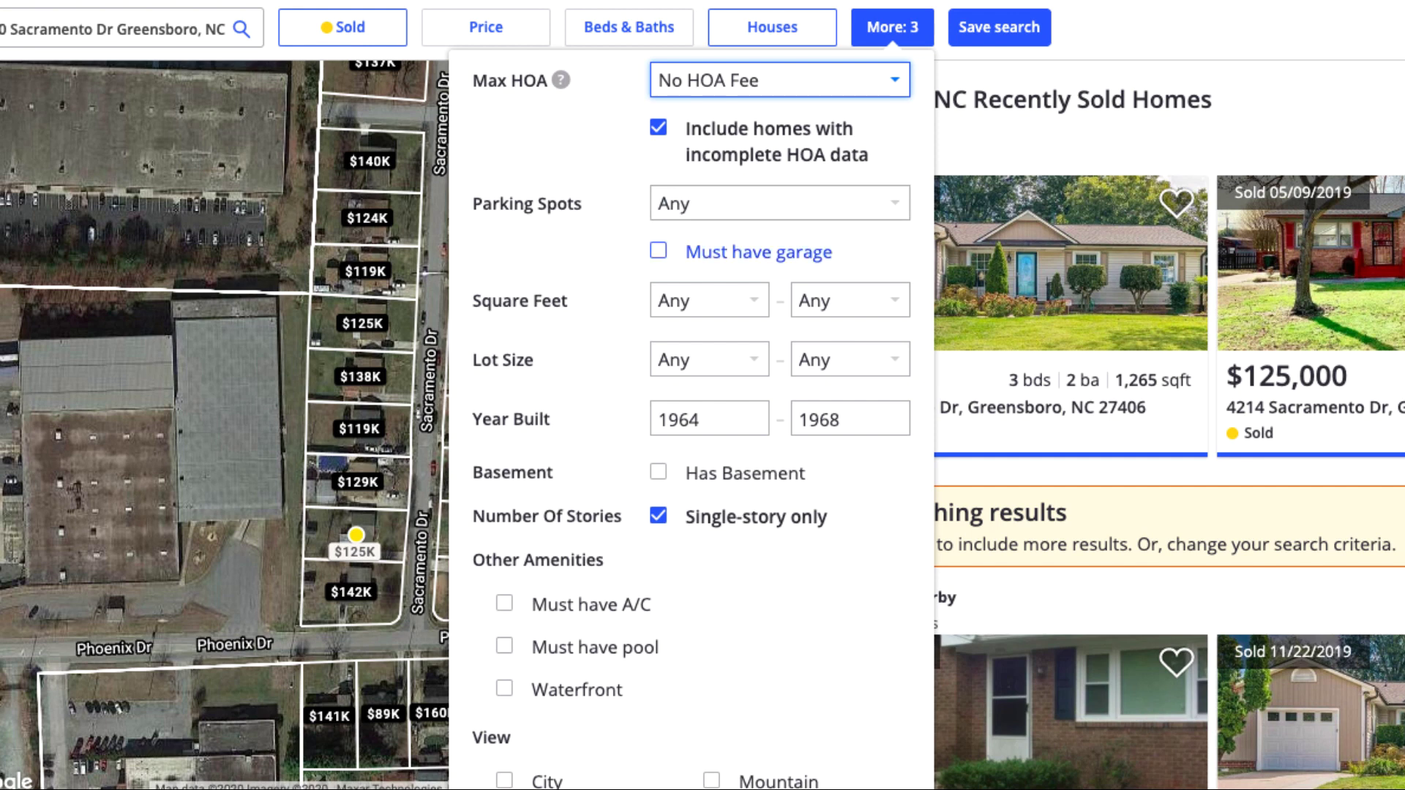
- Set the minimum square feet filter to 1,000
click(709, 300)
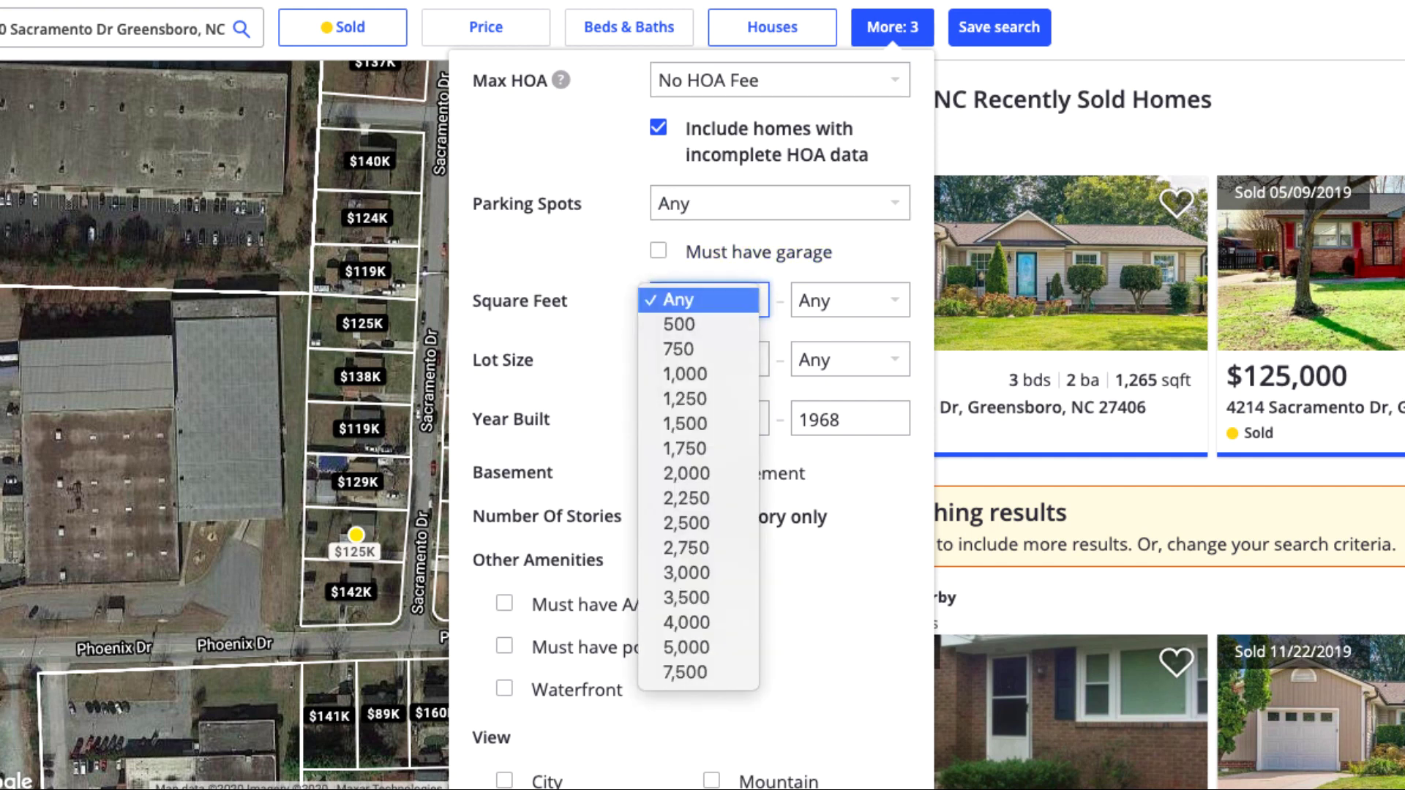
key(Down)
key(Down)
key(Down)
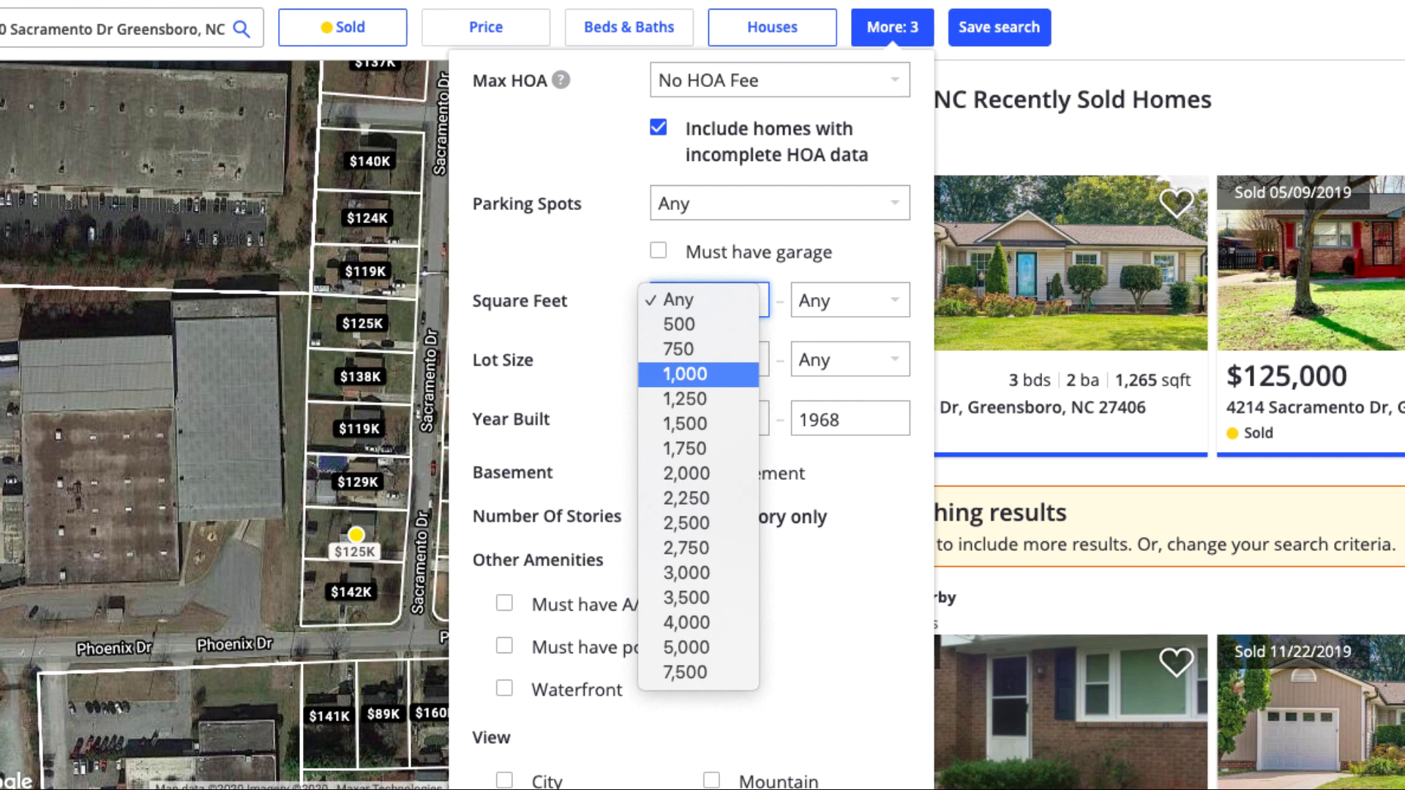
key(Up)
key(Up)
key(Down)
key(Down)
key(Up)
key(Up)
key(Down)
key(Down)
key(Up)
key(Down)
key(Return)
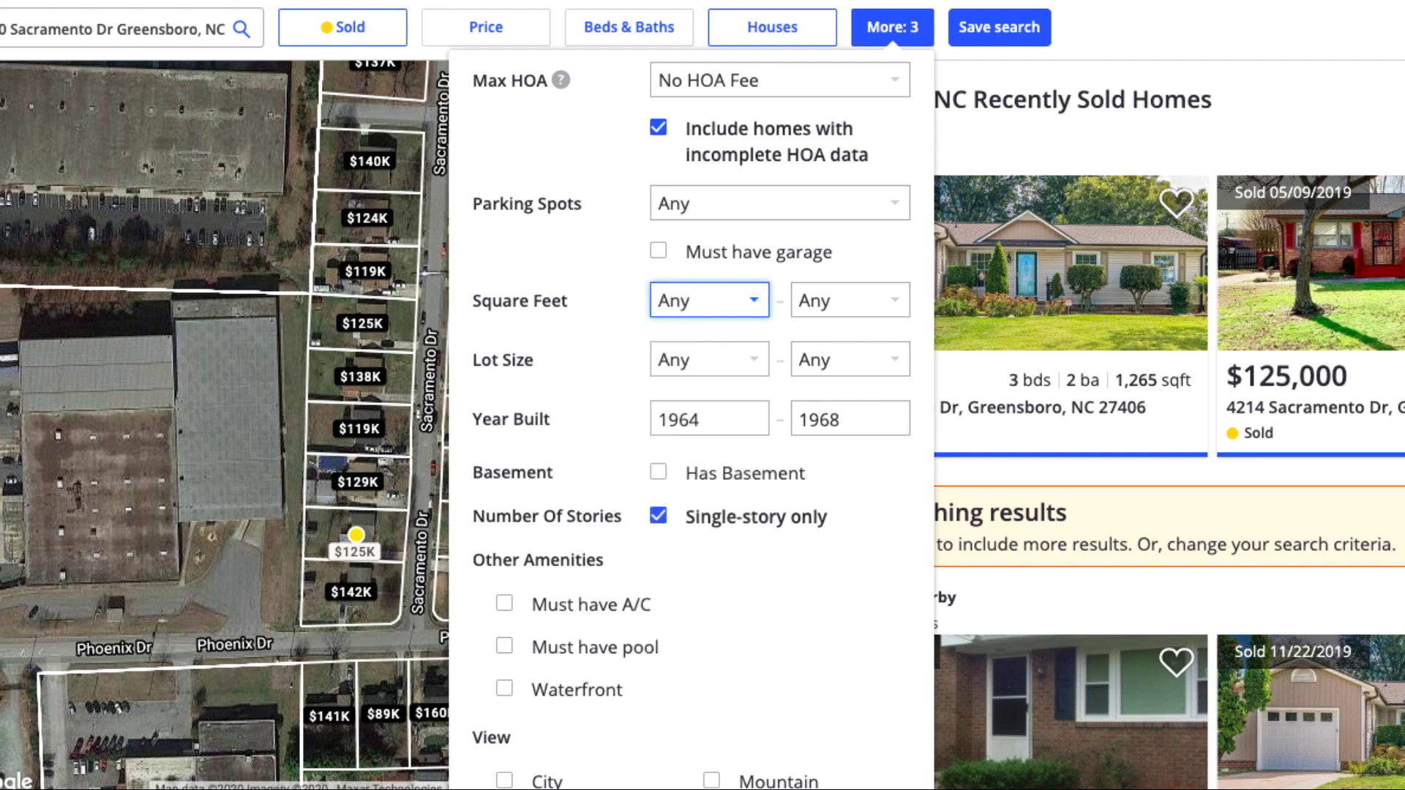
- Set the maximum square feet filter to 1,500 and finish the additional filters
key(Tab)
key(space)
key(Up)
key(Up)
key(Up)
key(Up)
key(Up)
key(Up)
key(Up)
key(Up)
key(Up)
key(Up)
key(Up)
key(Up)
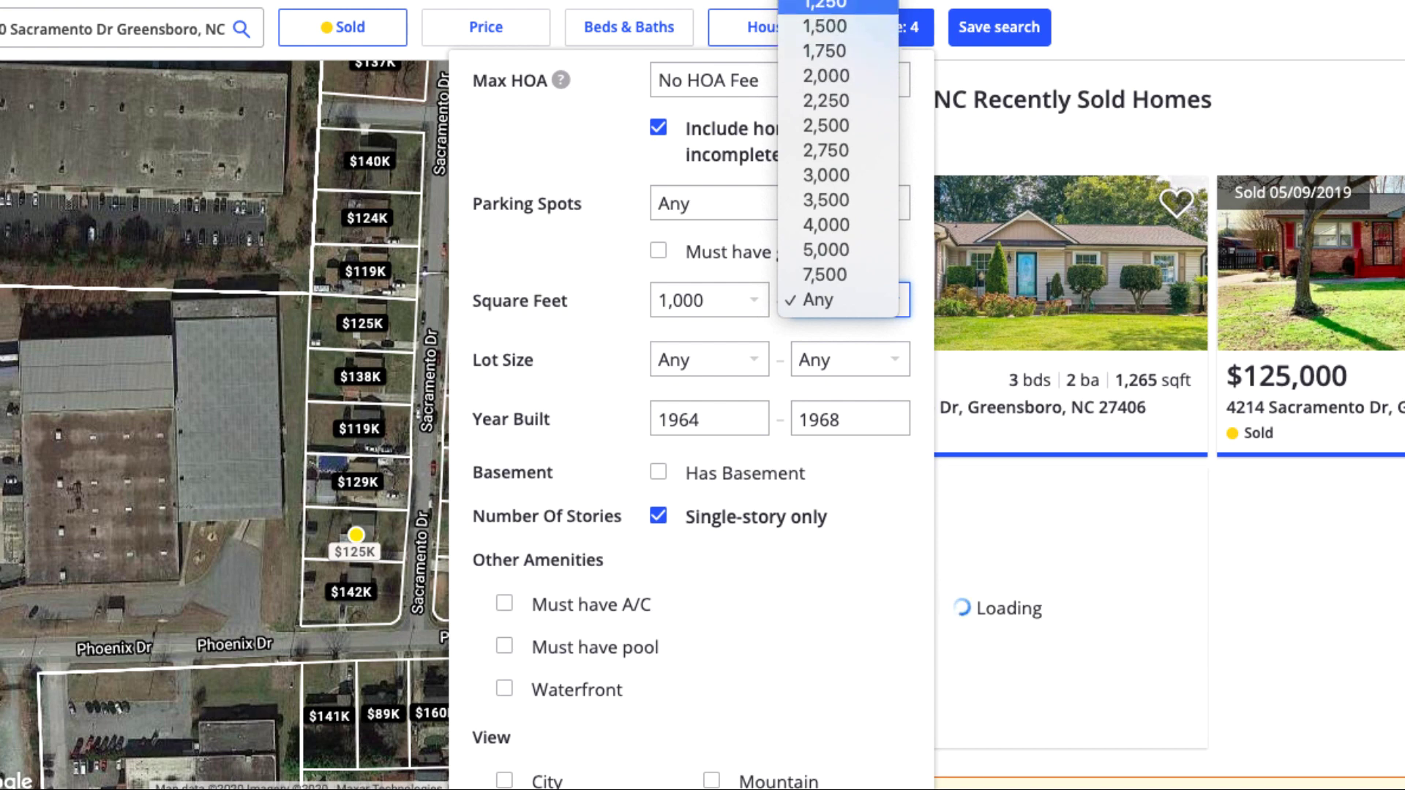
key(Down)
key(Escape)
key(Return)
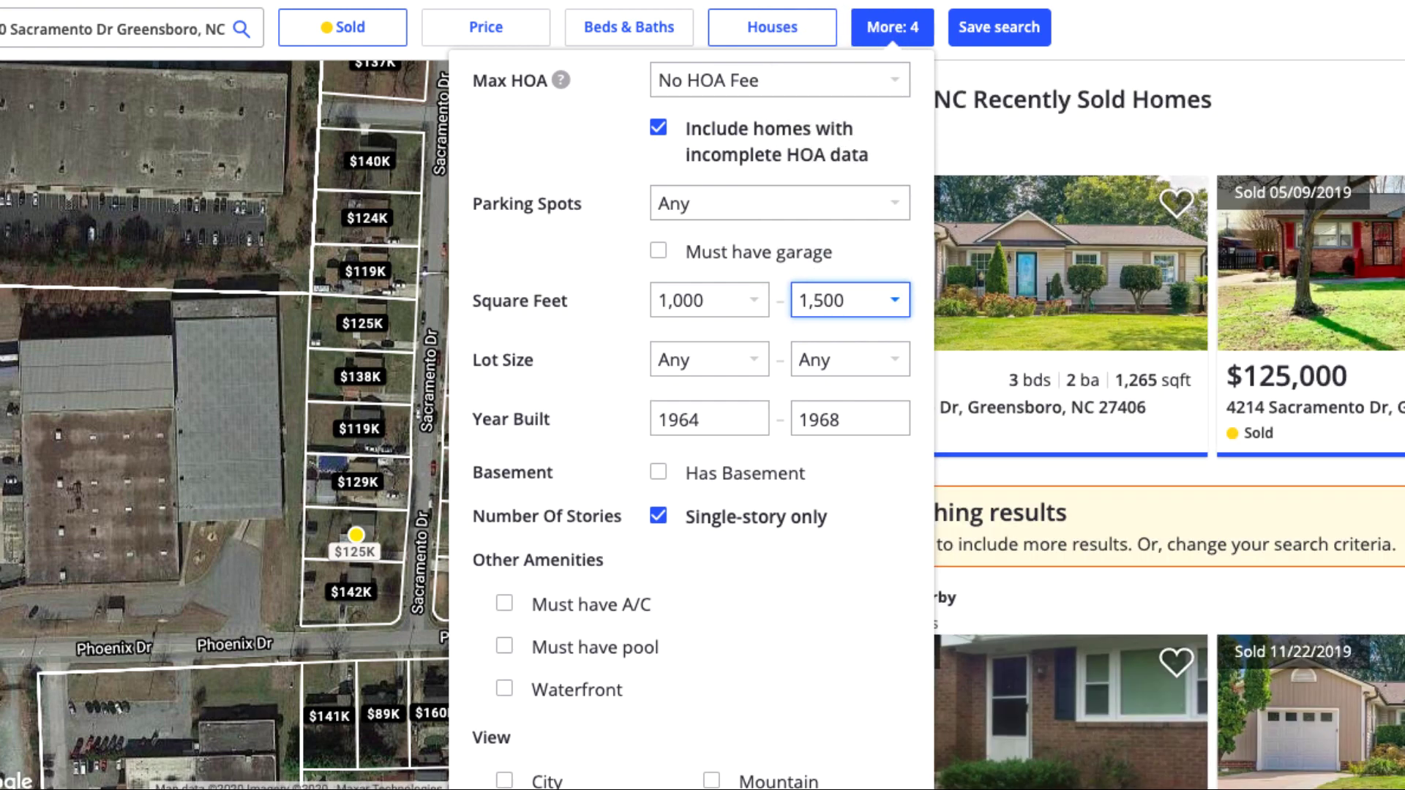
scroll(691, 424, down, 5)
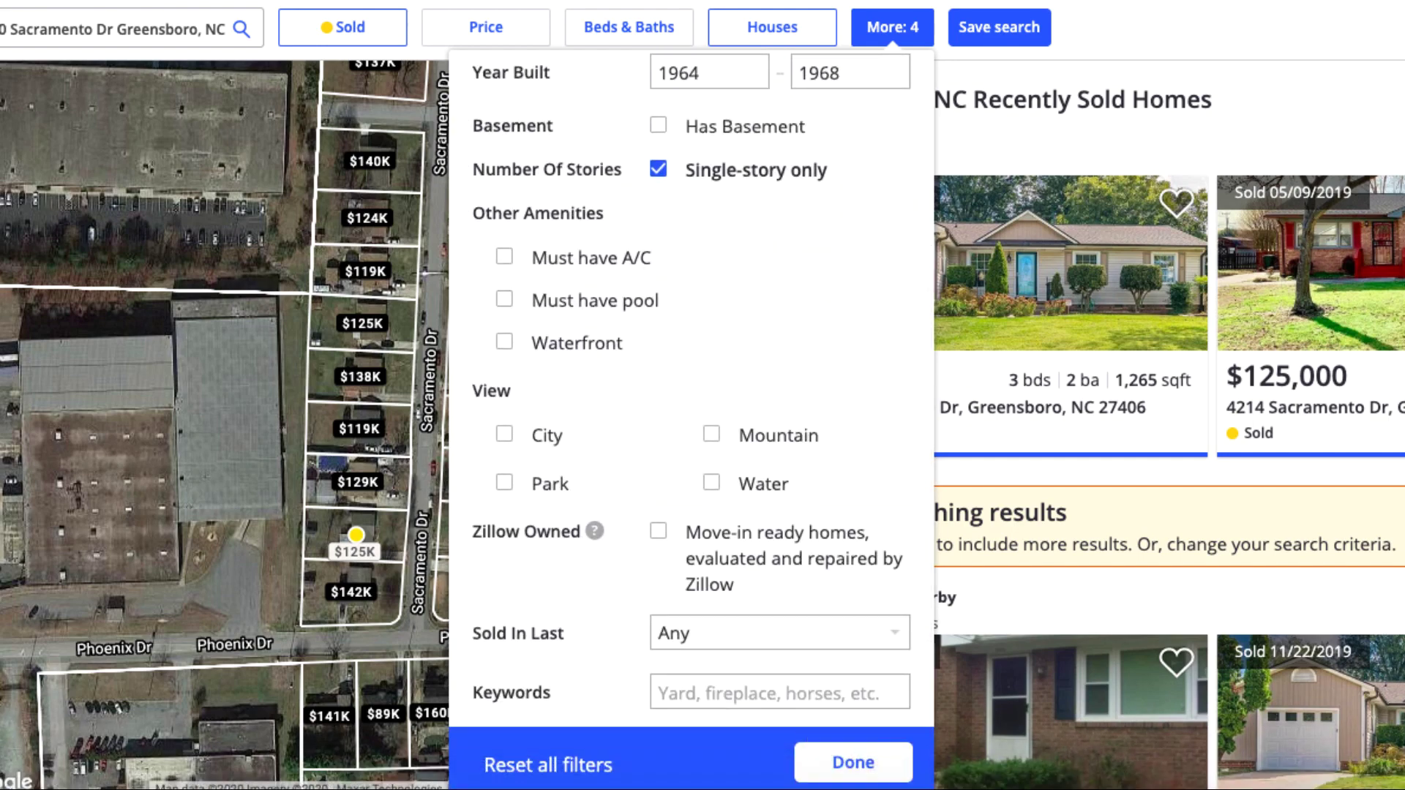
click(853, 762)
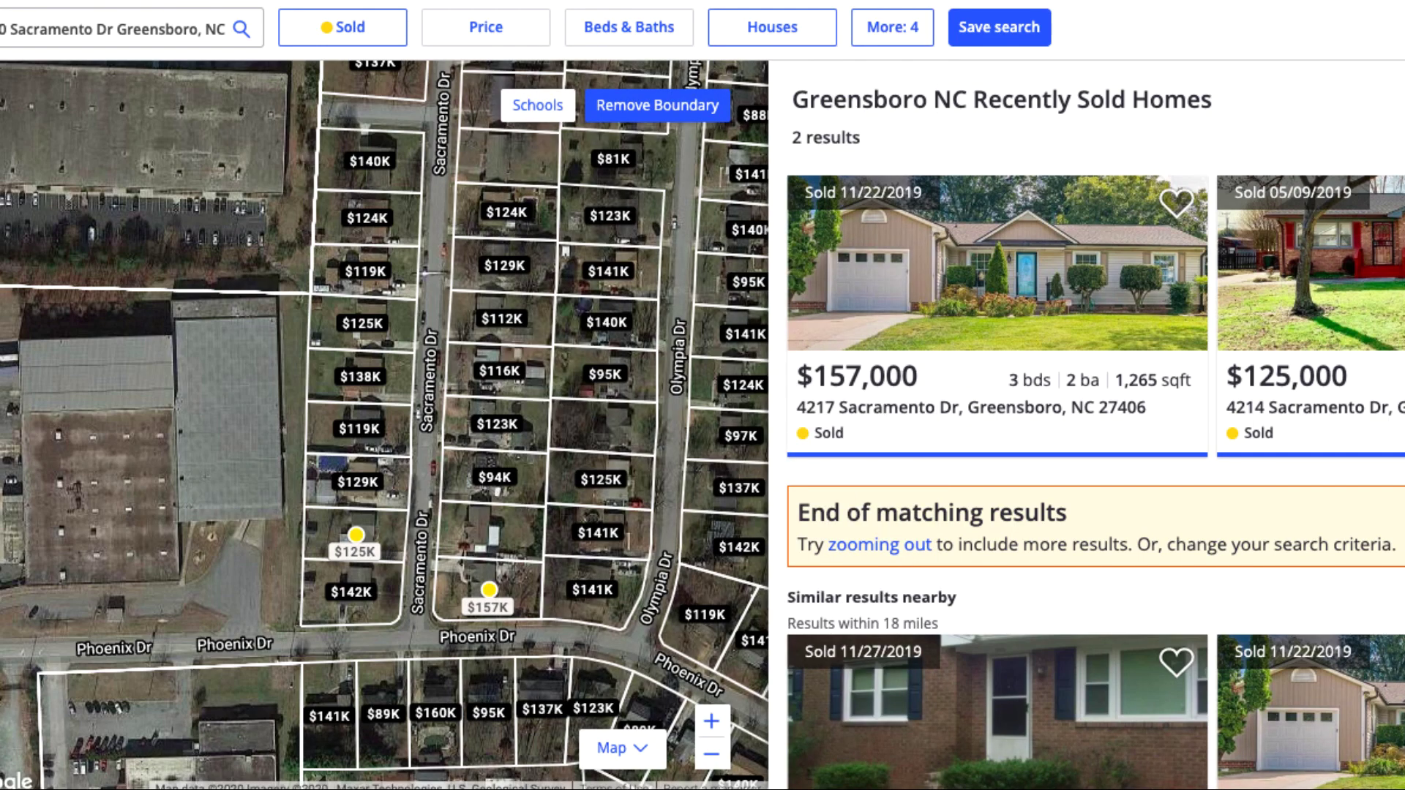
- Filter the sold homes to 3+ bedrooms and 2+ bathrooms
click(628, 27)
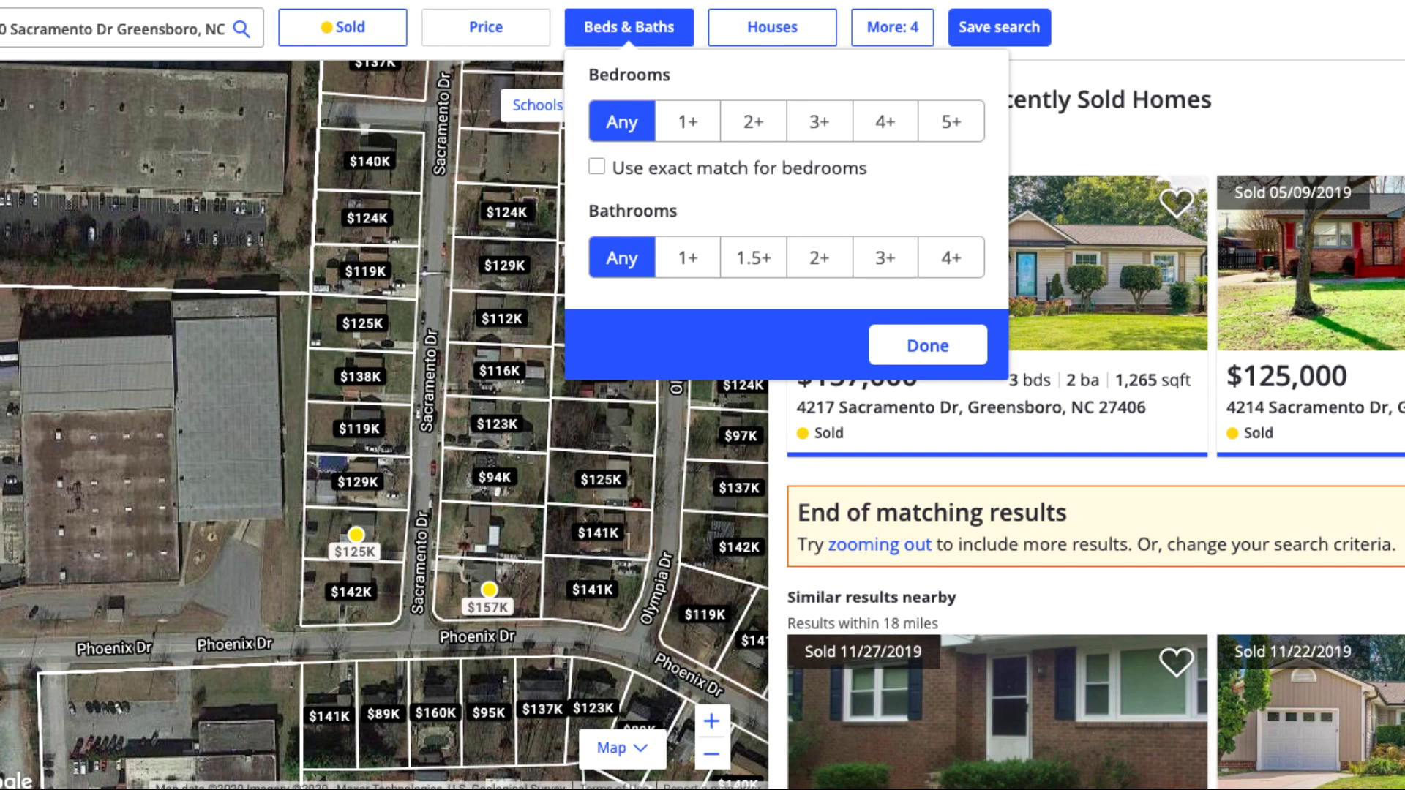
click(818, 122)
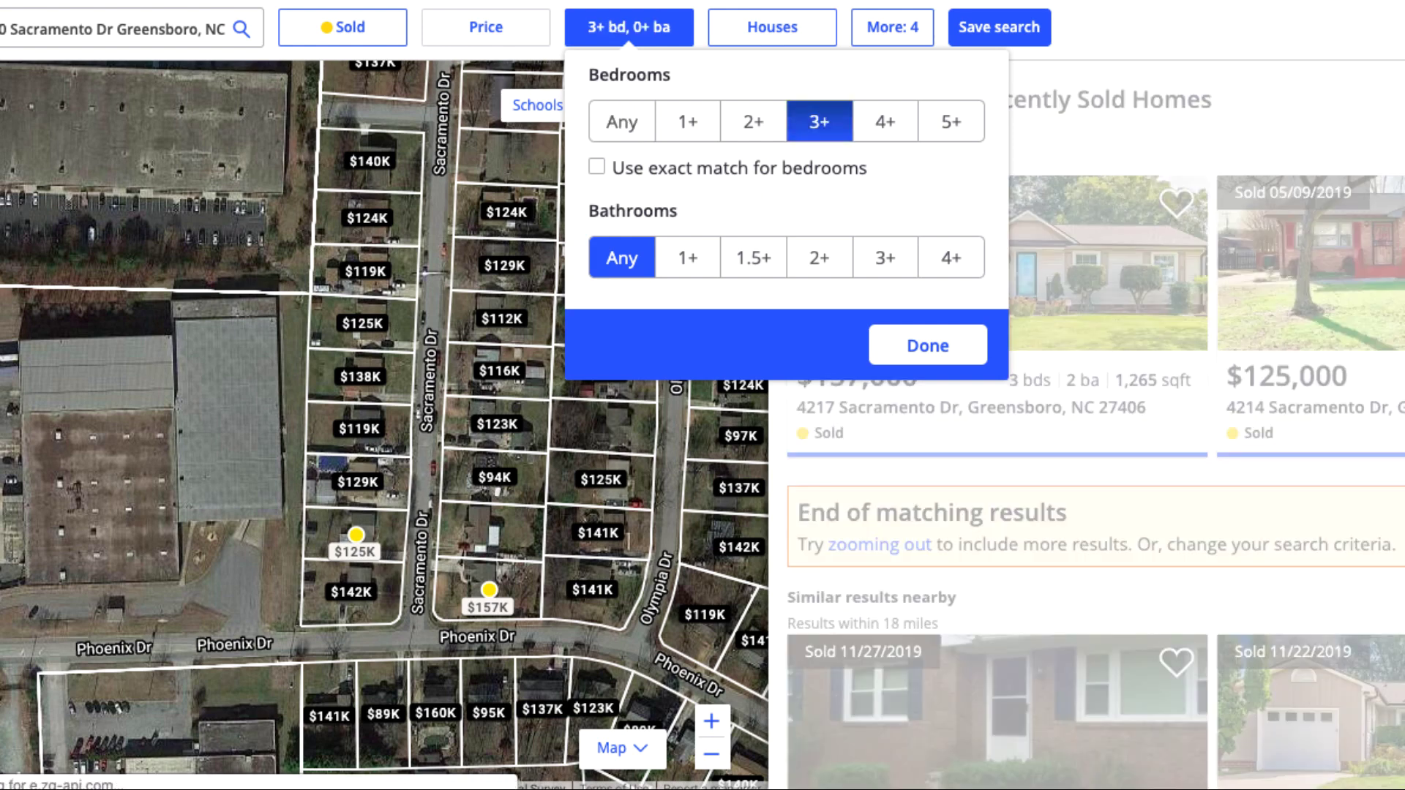
click(687, 258)
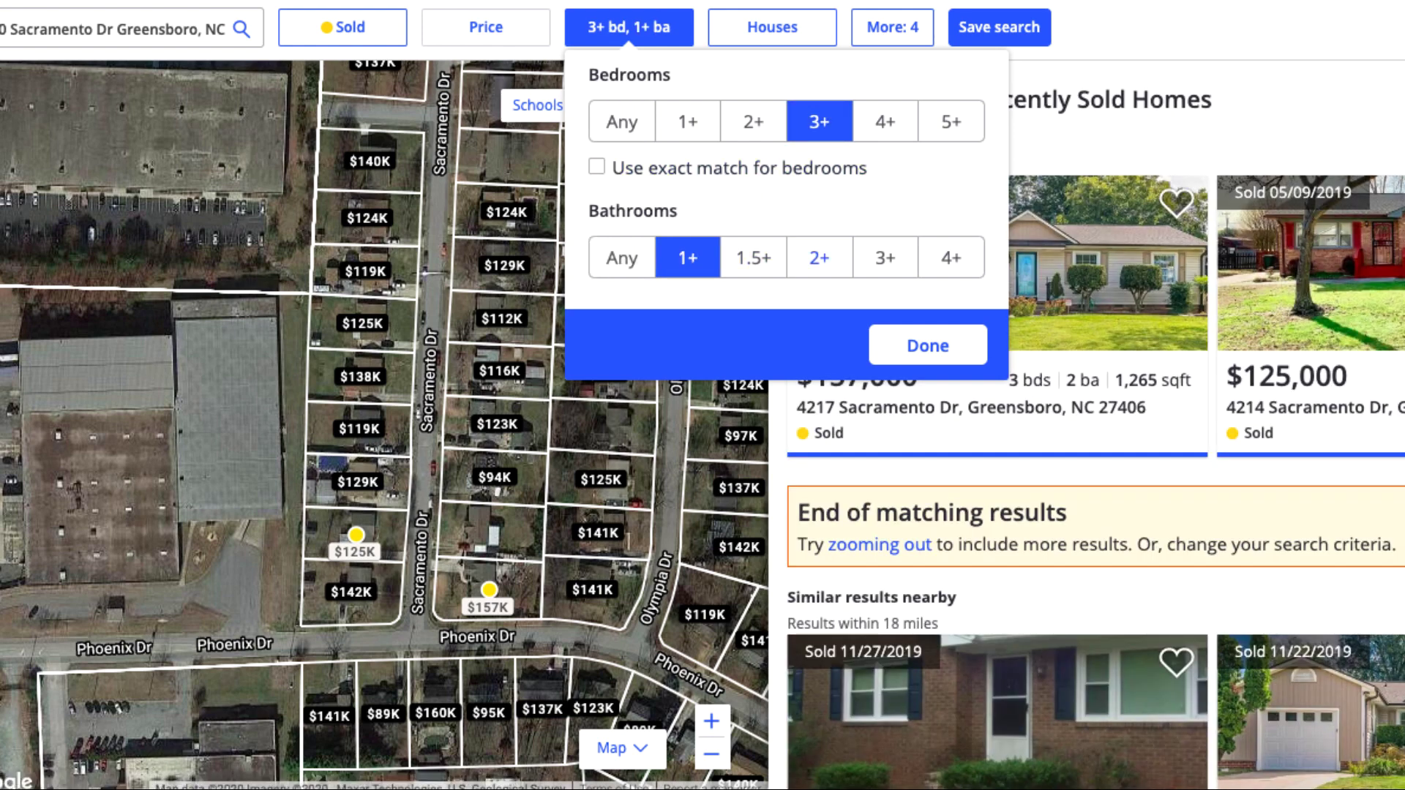
click(818, 257)
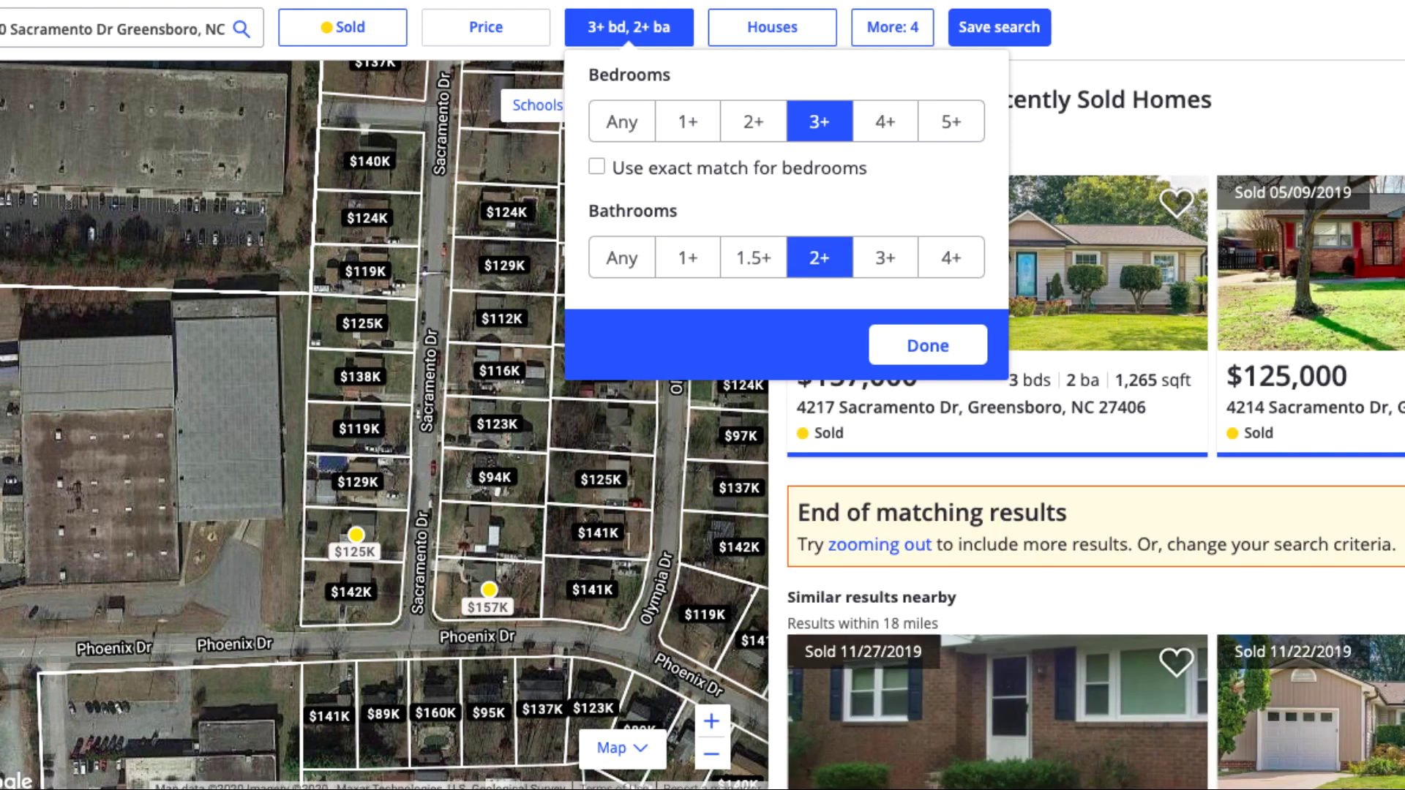
click(928, 346)
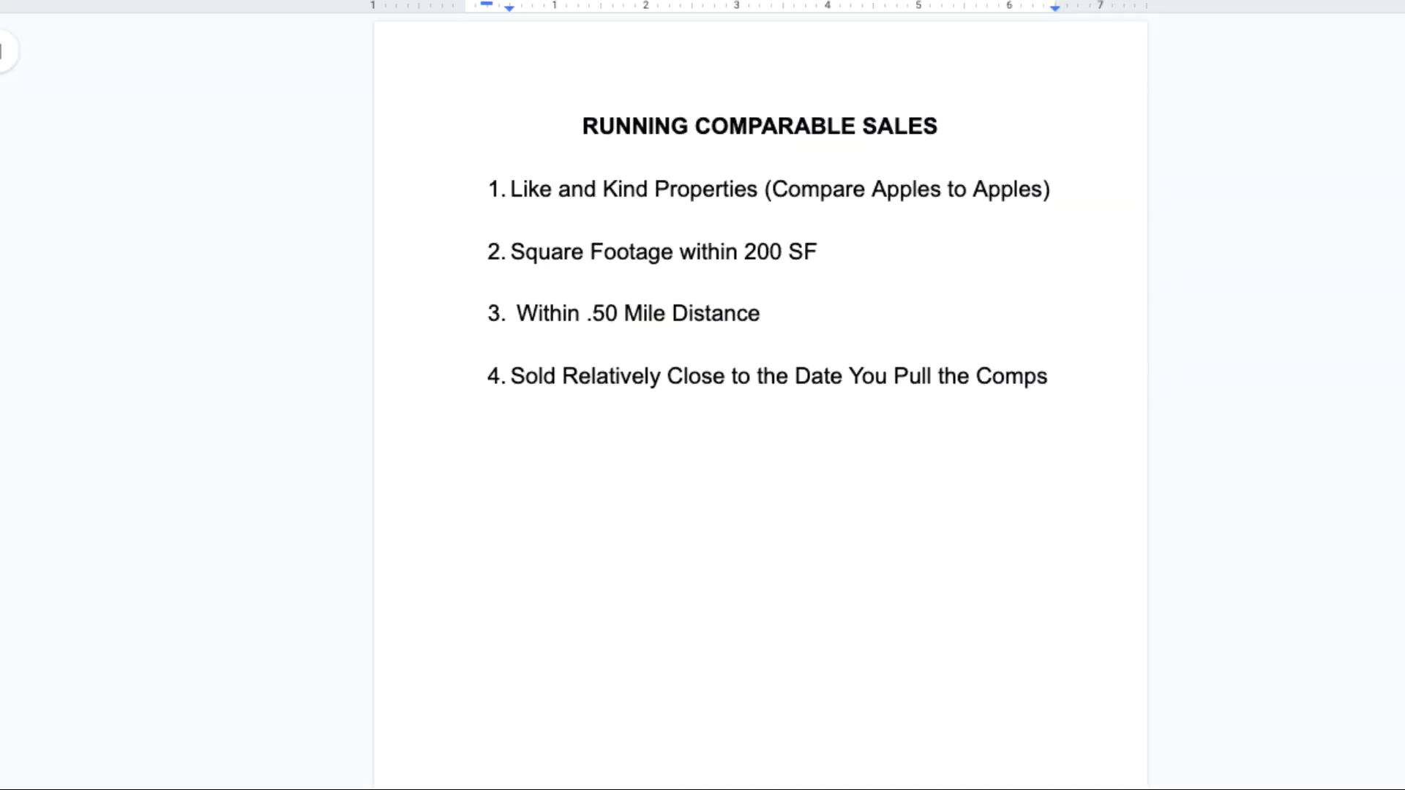
- In the Running Comparable Sales document, highlight the criteria for like properties, square footage within 200 SF, .50 mile distance and recent sale date
drag(511, 189, 757, 188)
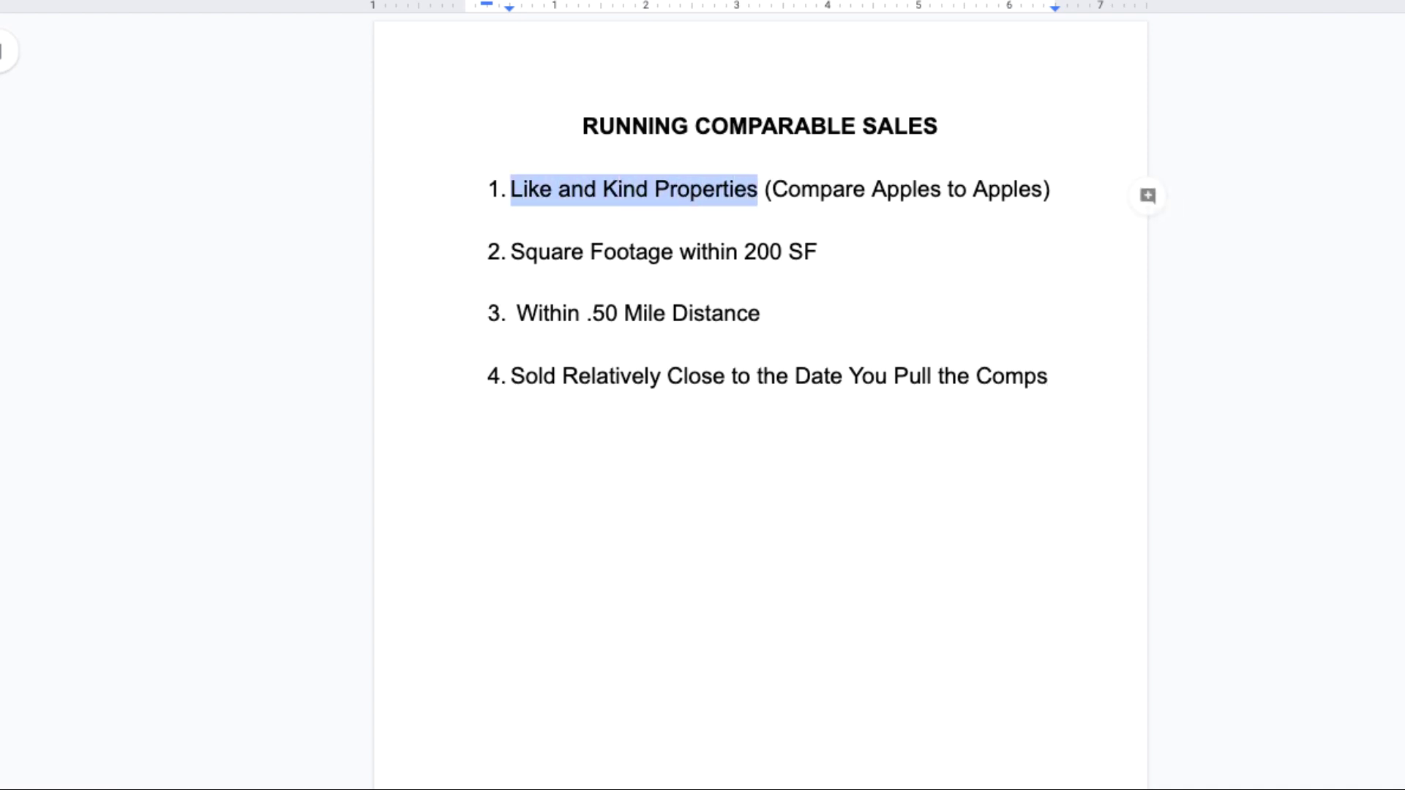
drag(510, 251, 830, 251)
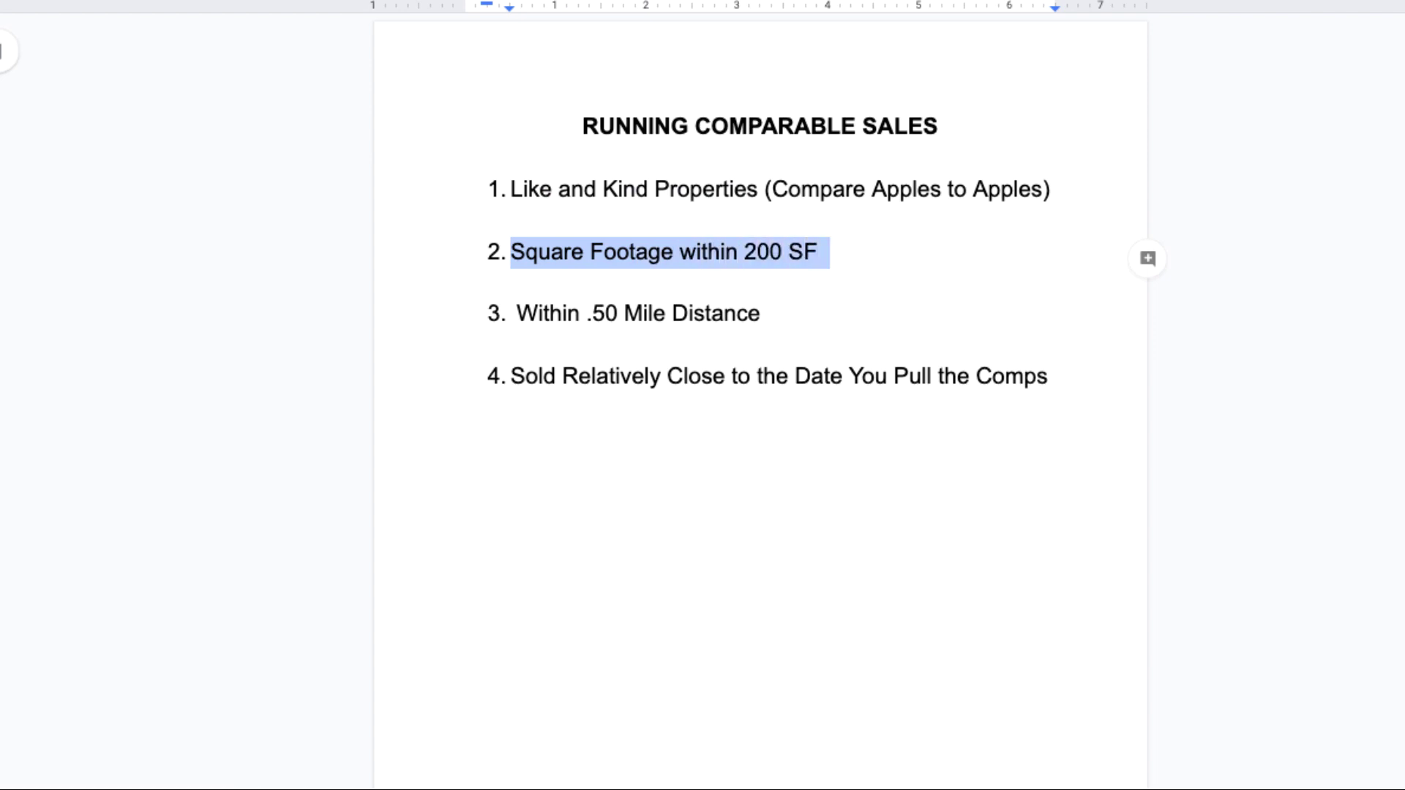
drag(517, 313, 760, 313)
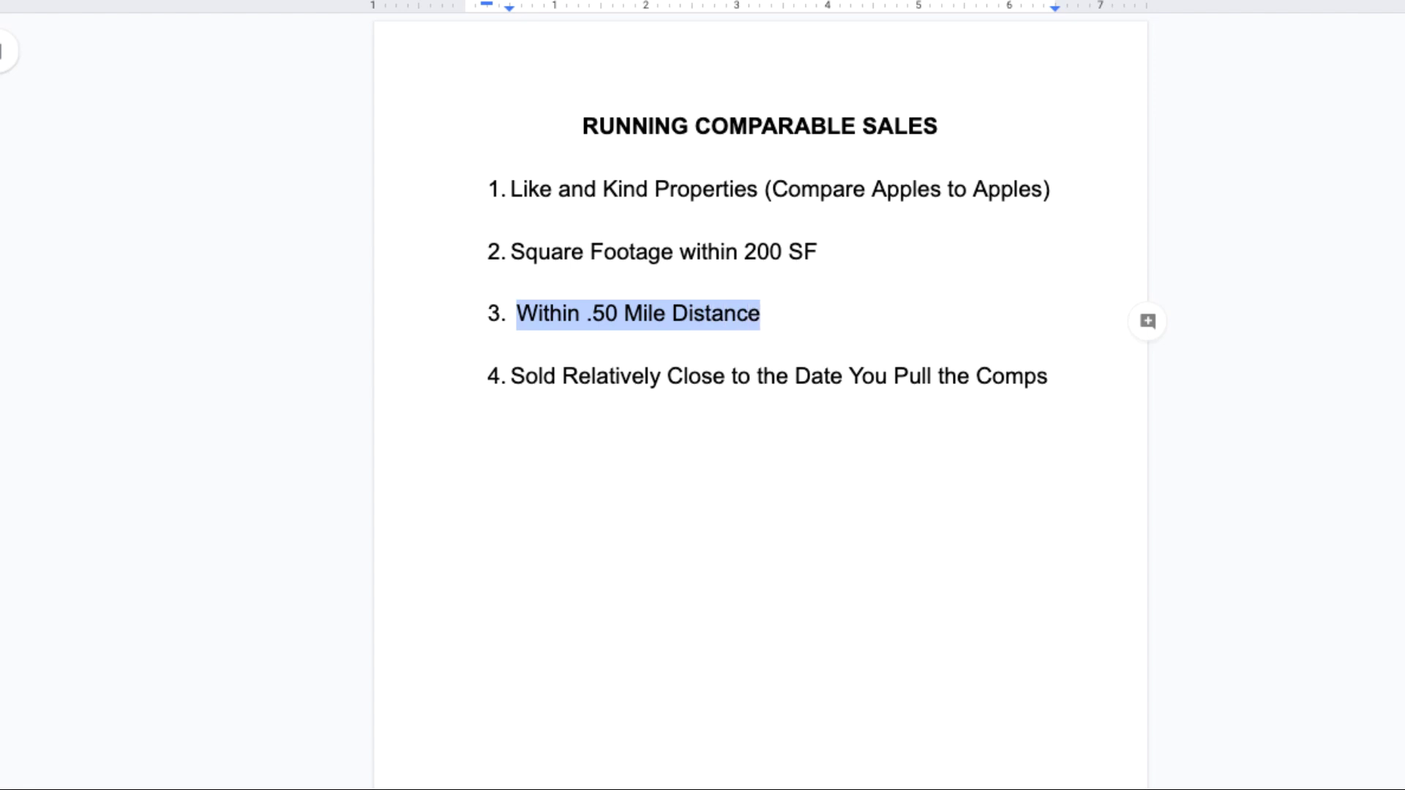
drag(608, 376, 1059, 376)
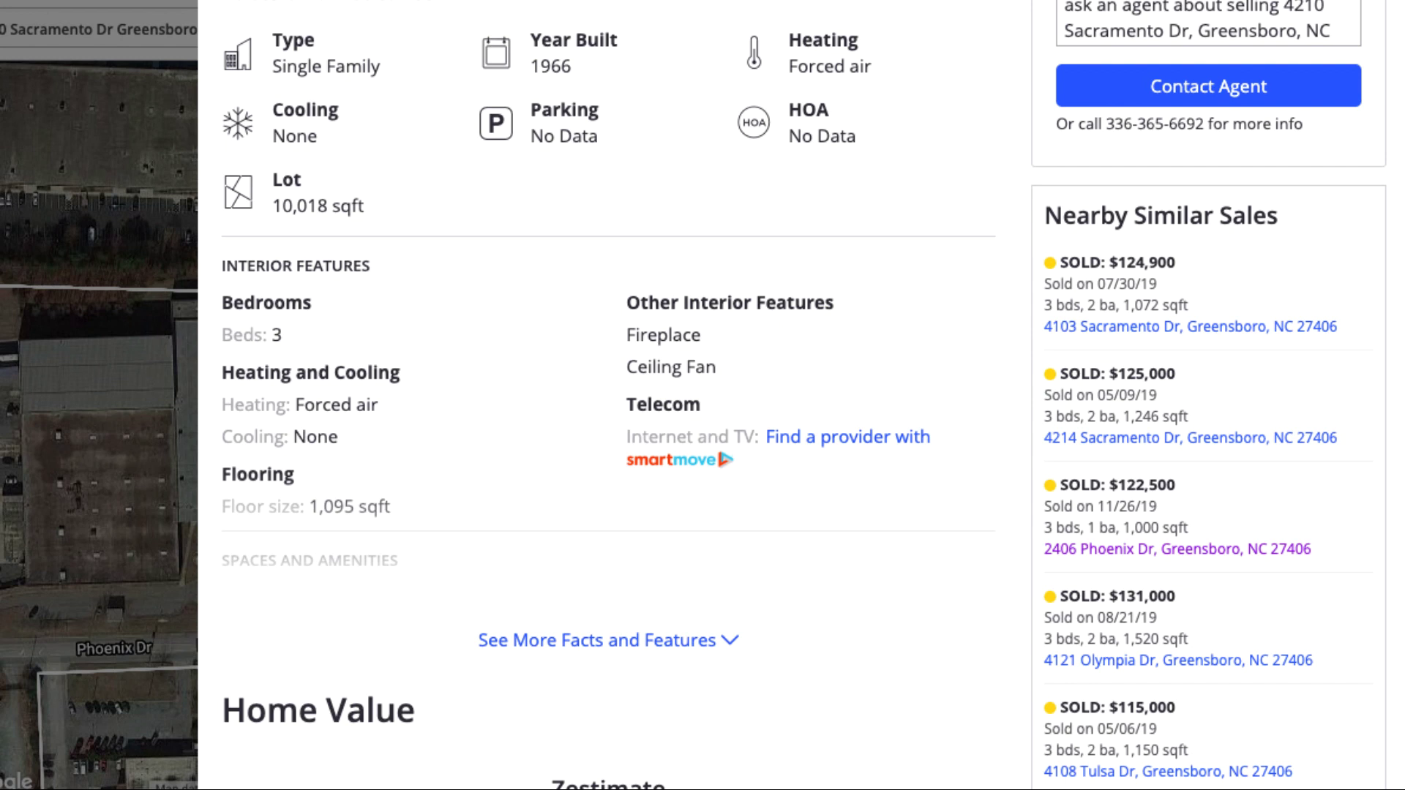
- On the original home's page, highlight the first nearby similar sale's date and the fifth sale's size and sold price
scroll(805, 395, down, 2)
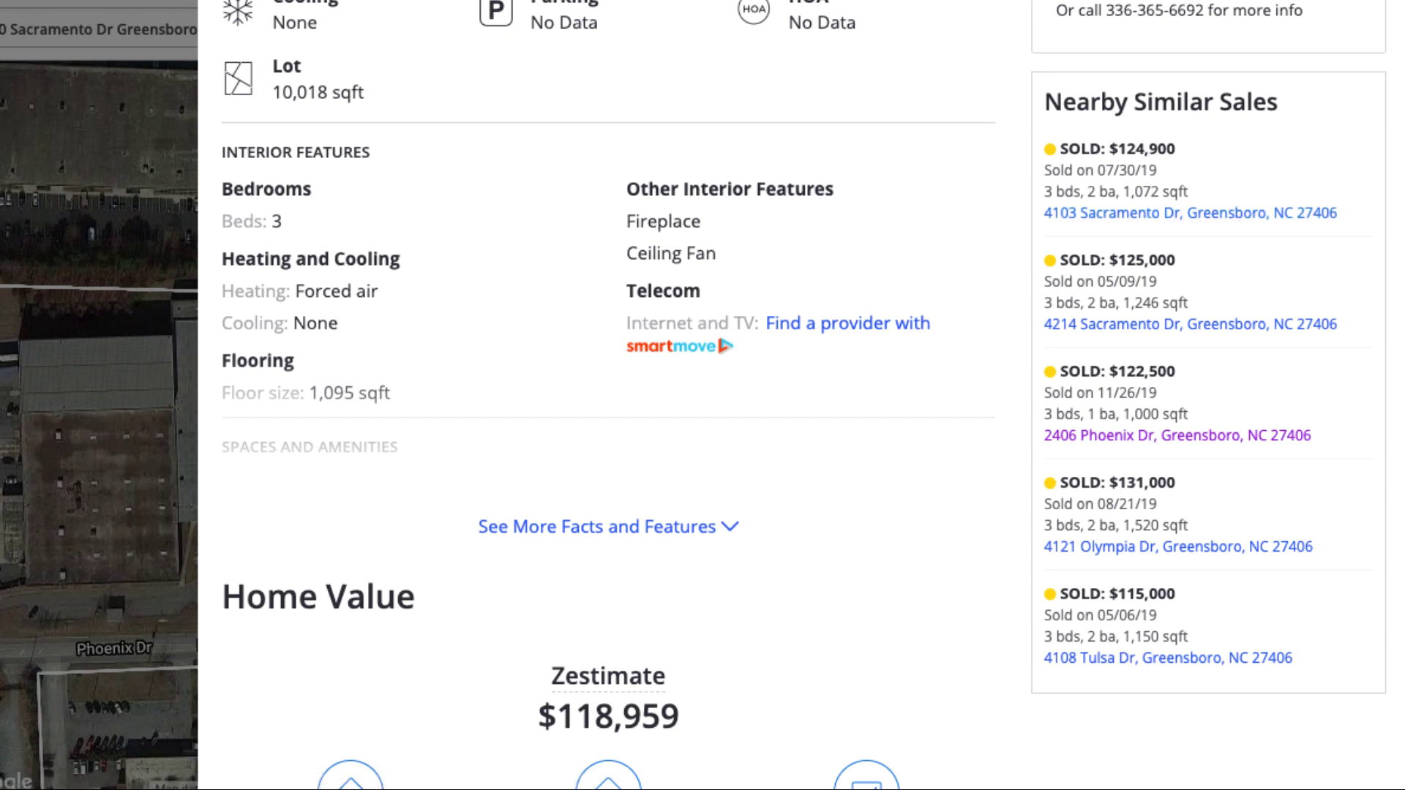
drag(1118, 149, 1157, 170)
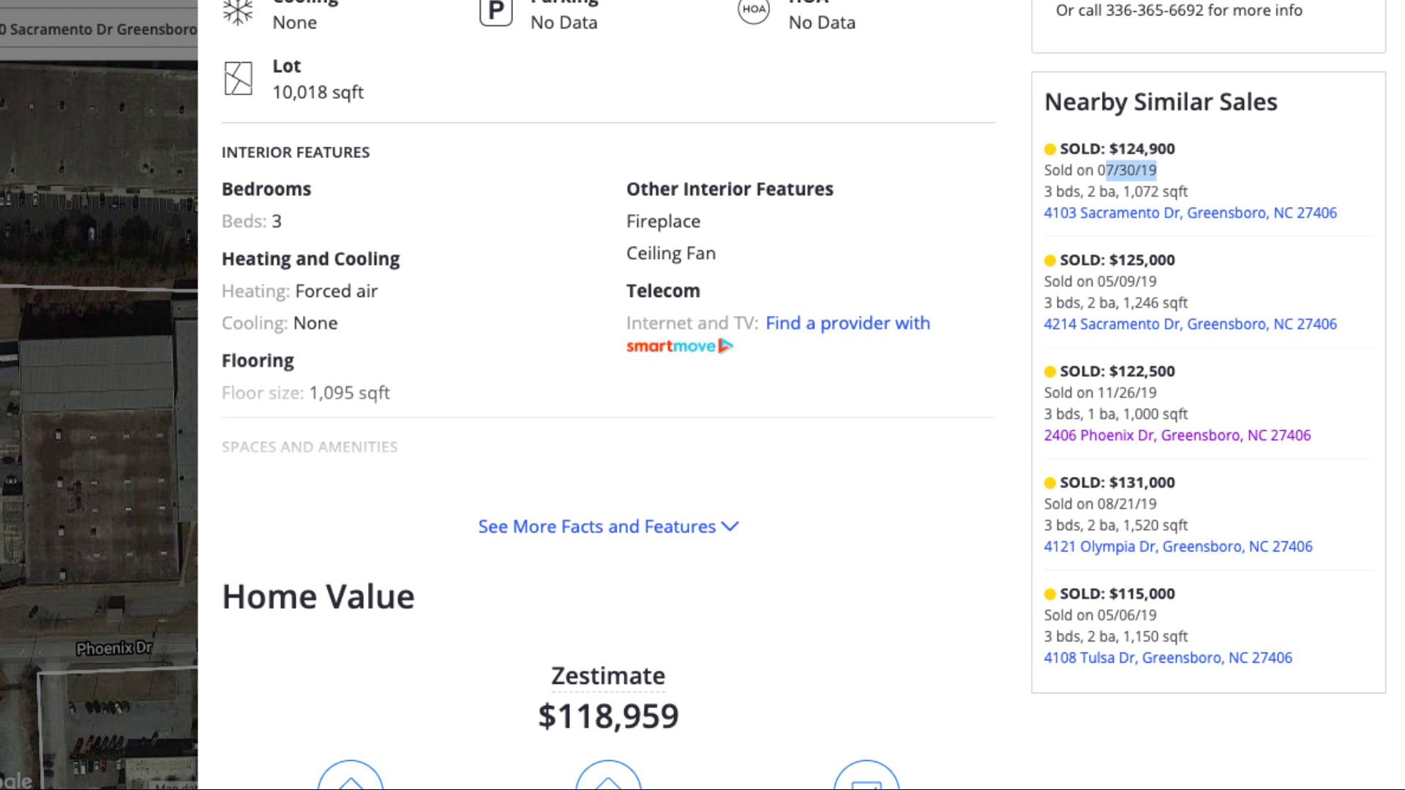
click(1157, 170)
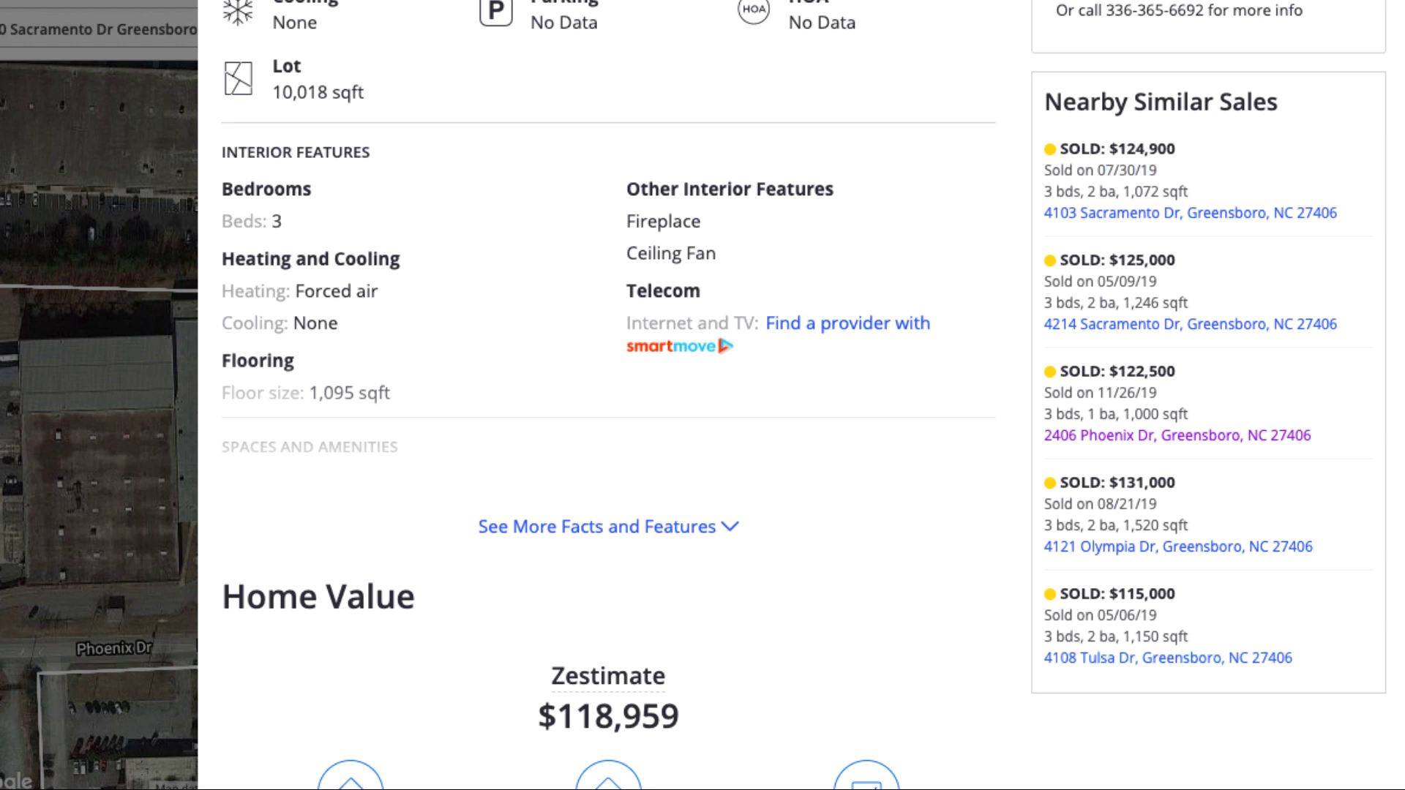
drag(1124, 637, 1162, 637)
drag(1109, 593, 1166, 593)
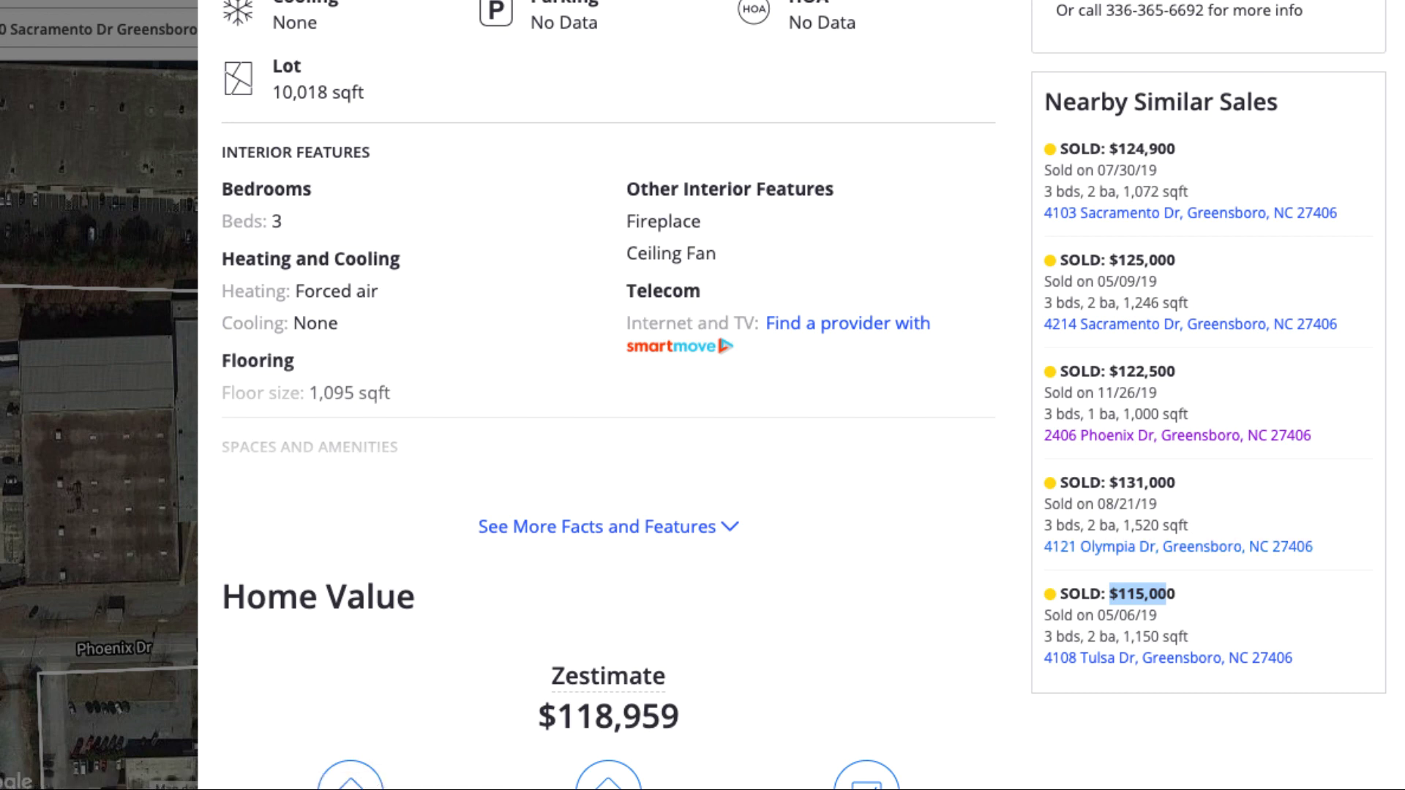
- Highlight the floor areas of the fourth and first nearby similar sales and open the first one's listing
mouse_move(1124, 526)
mouse_down()
mouse_move(1159, 525)
mouse_move(1142, 526)
mouse_up()
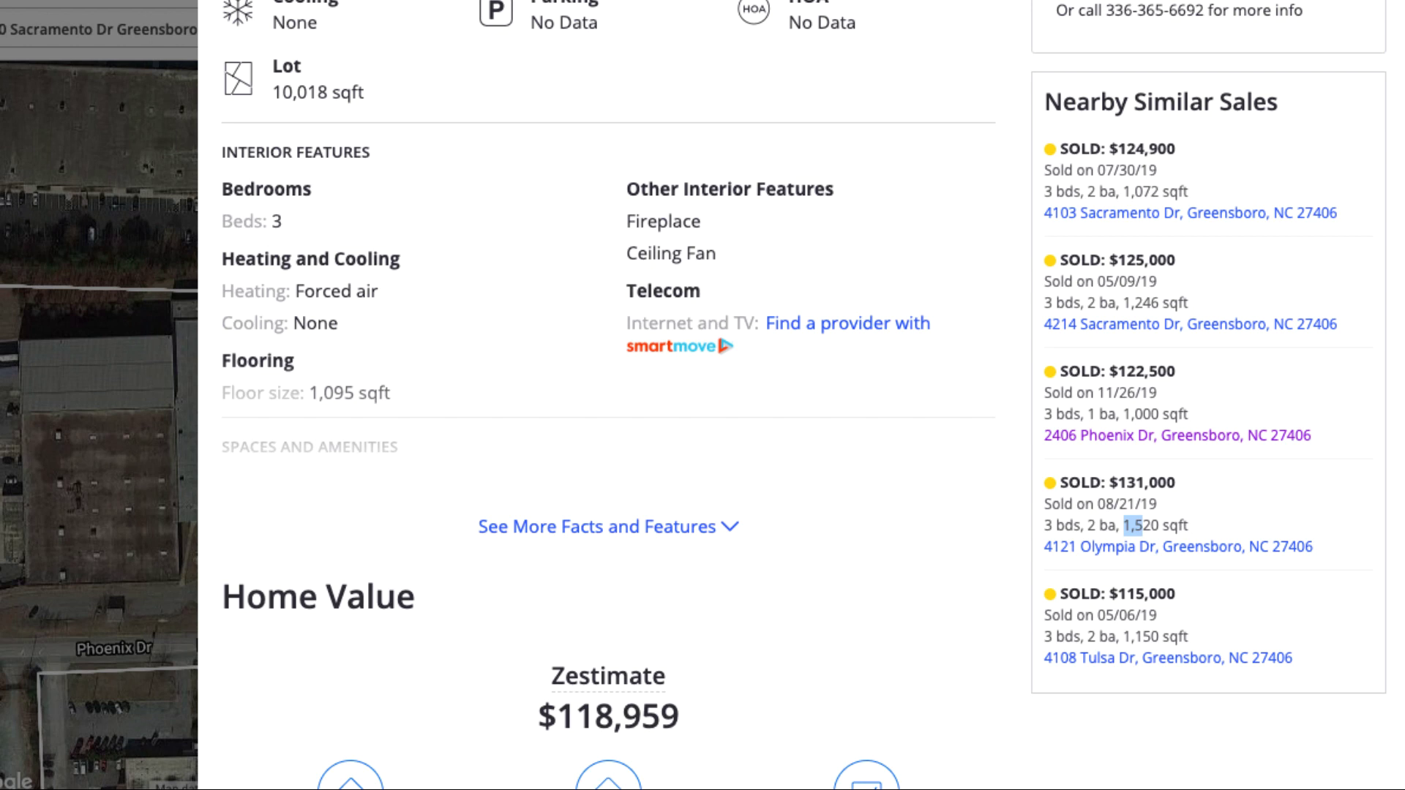
drag(1123, 191, 1162, 191)
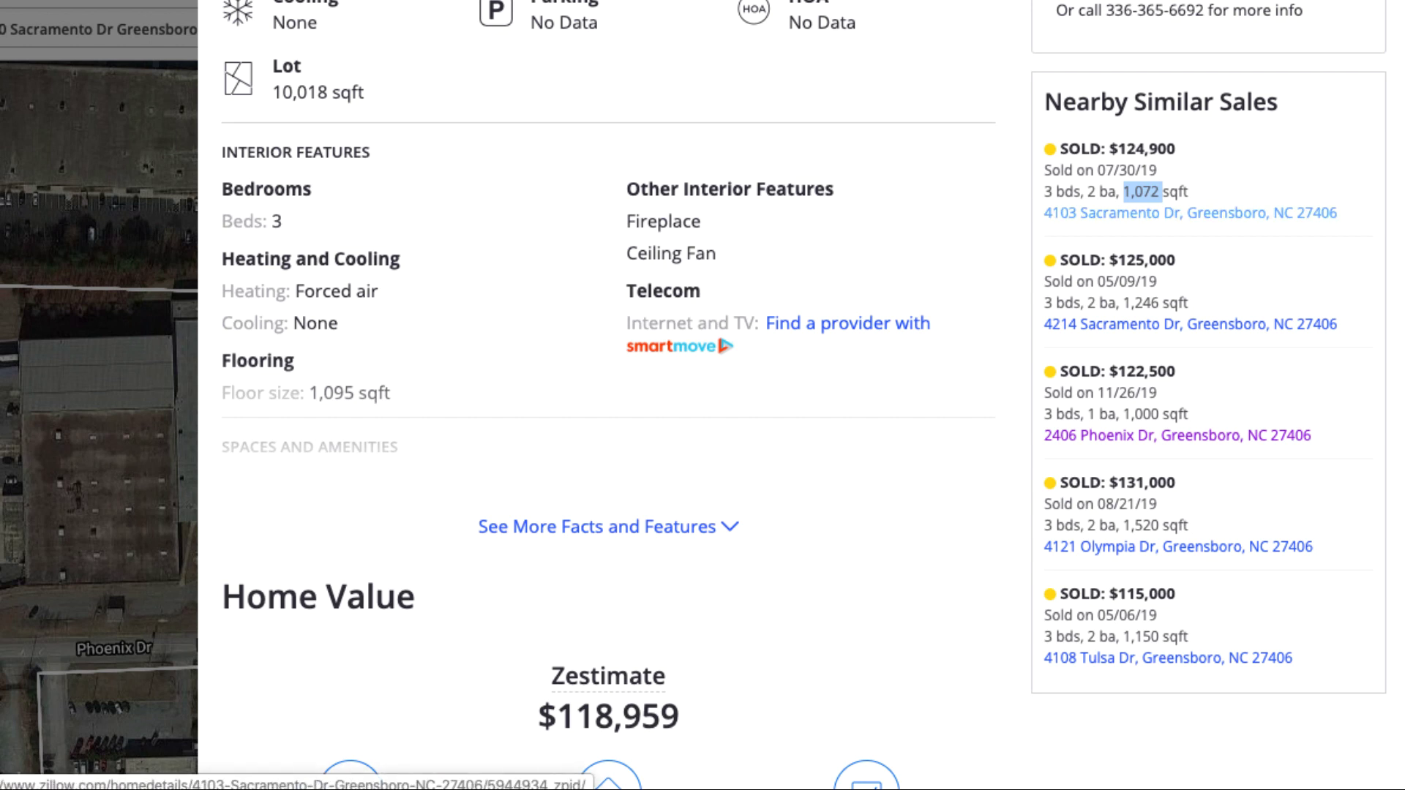
click(1190, 213)
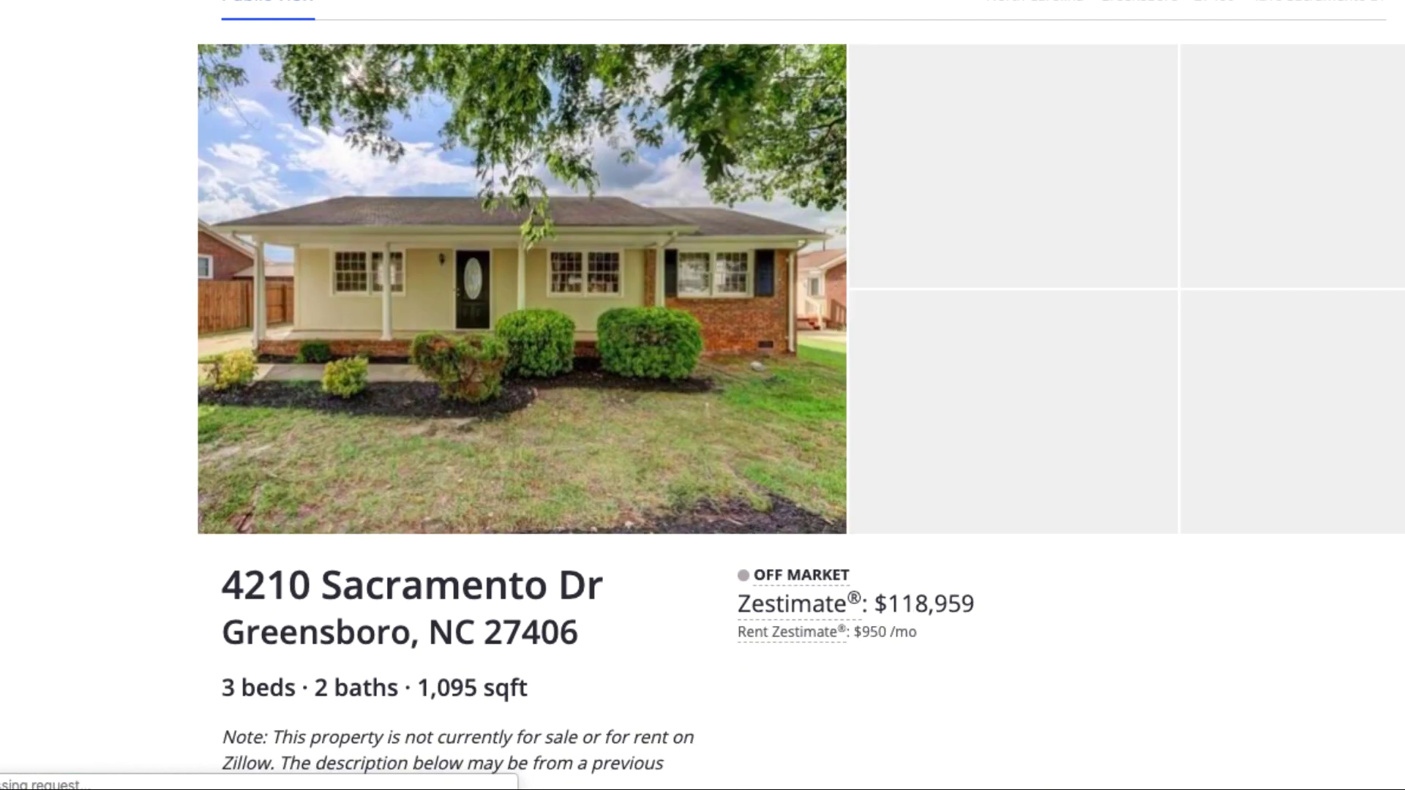
- Open the second nearby similar sale from the original home's page and examine its description, facts and features
scroll(857, 181, down, 4)
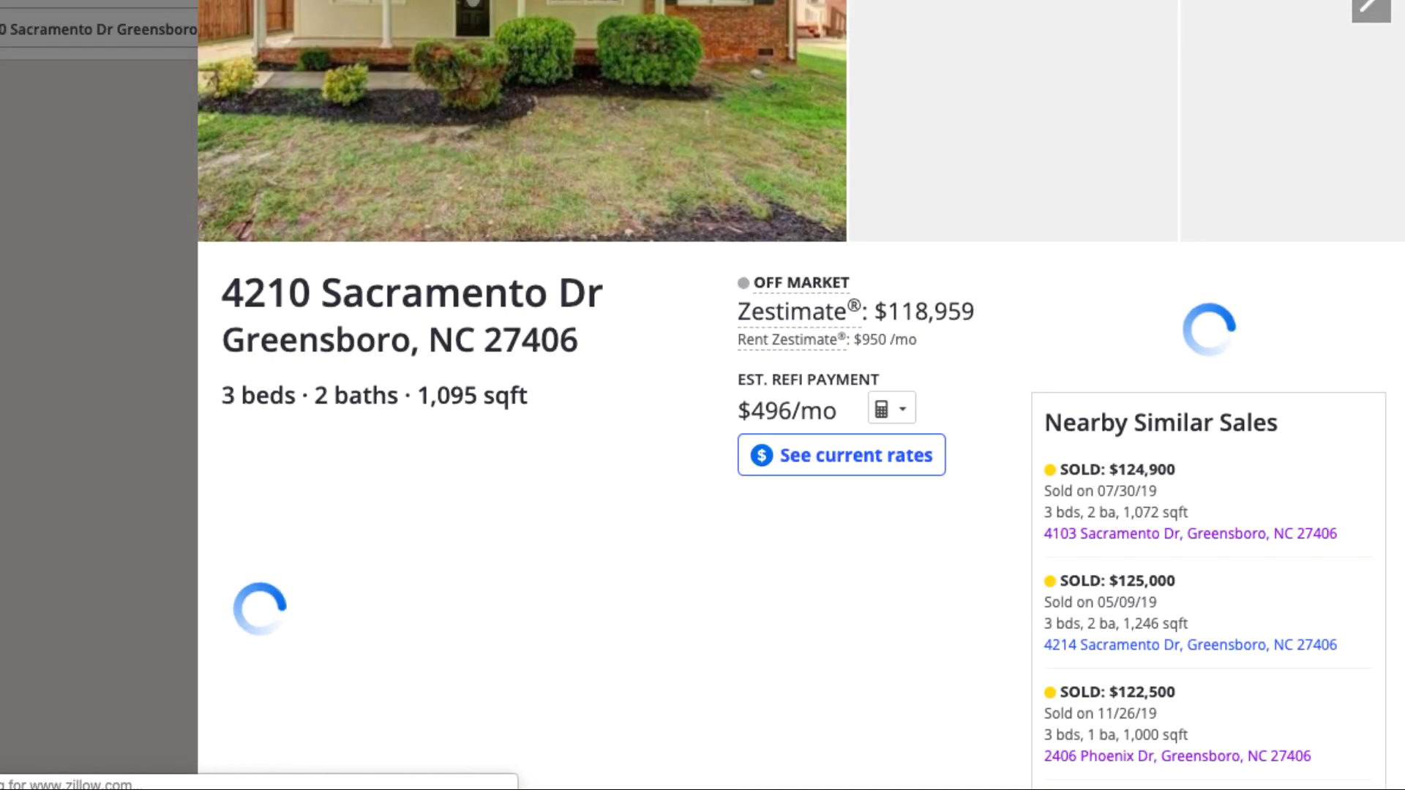
scroll(858, 181, down, 8)
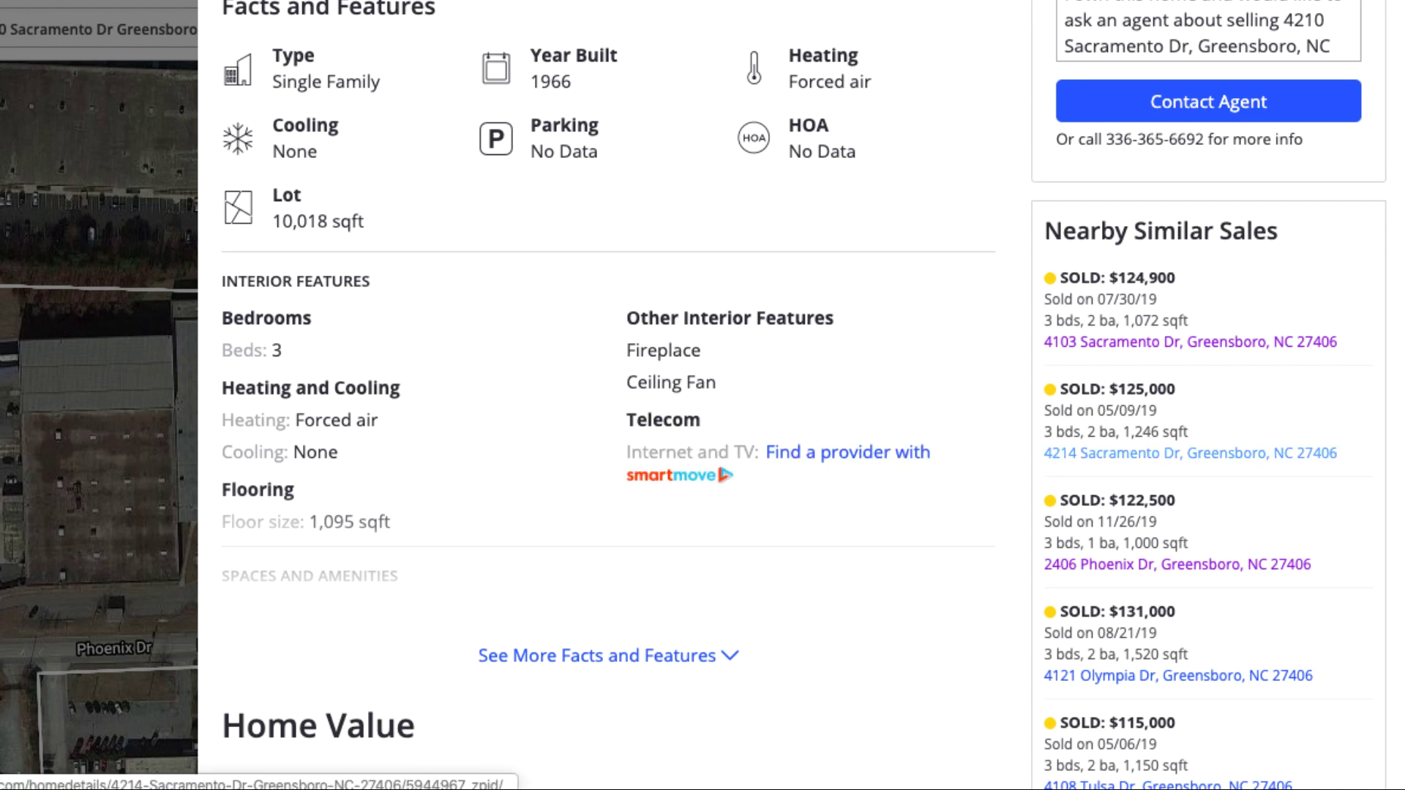
click(1189, 453)
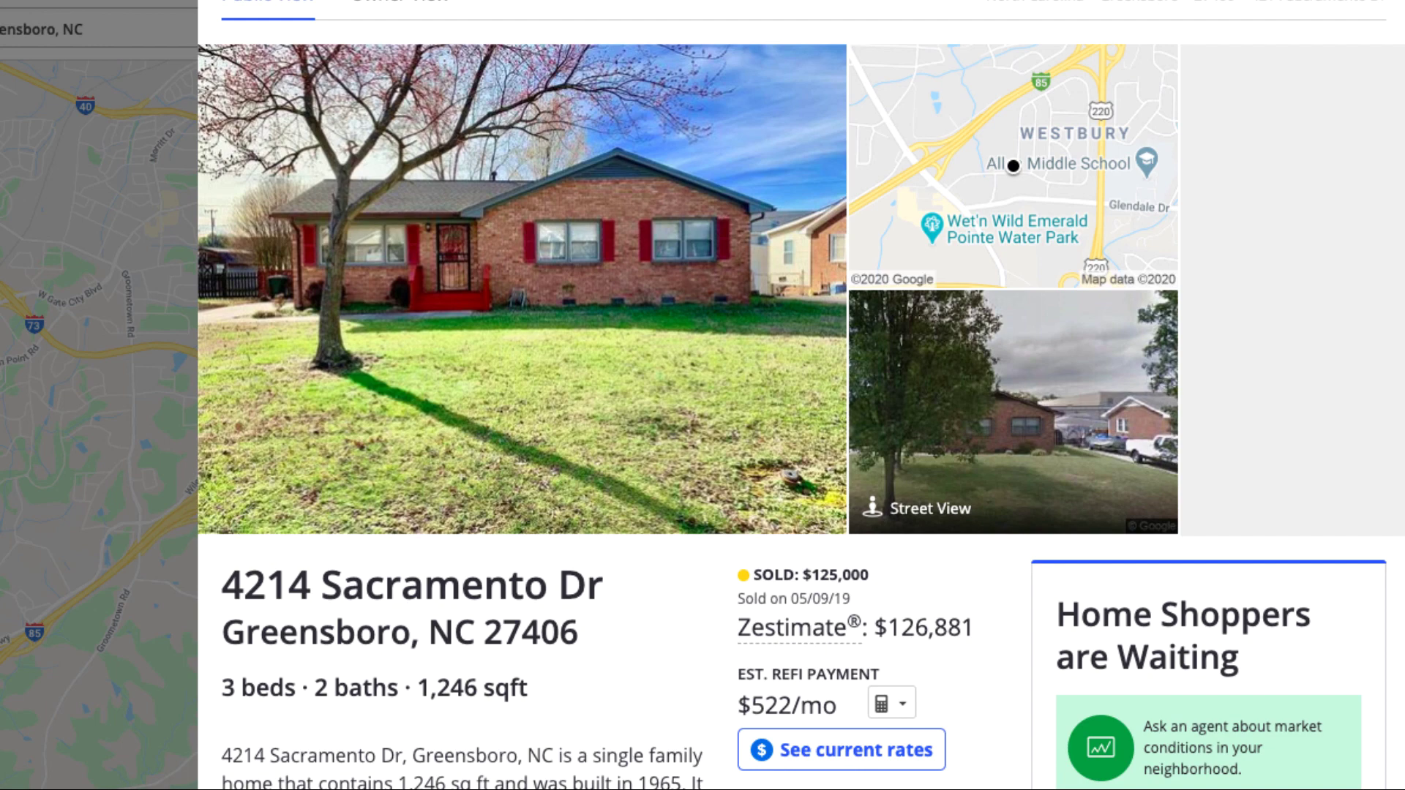
scroll(801, 395, down, 7)
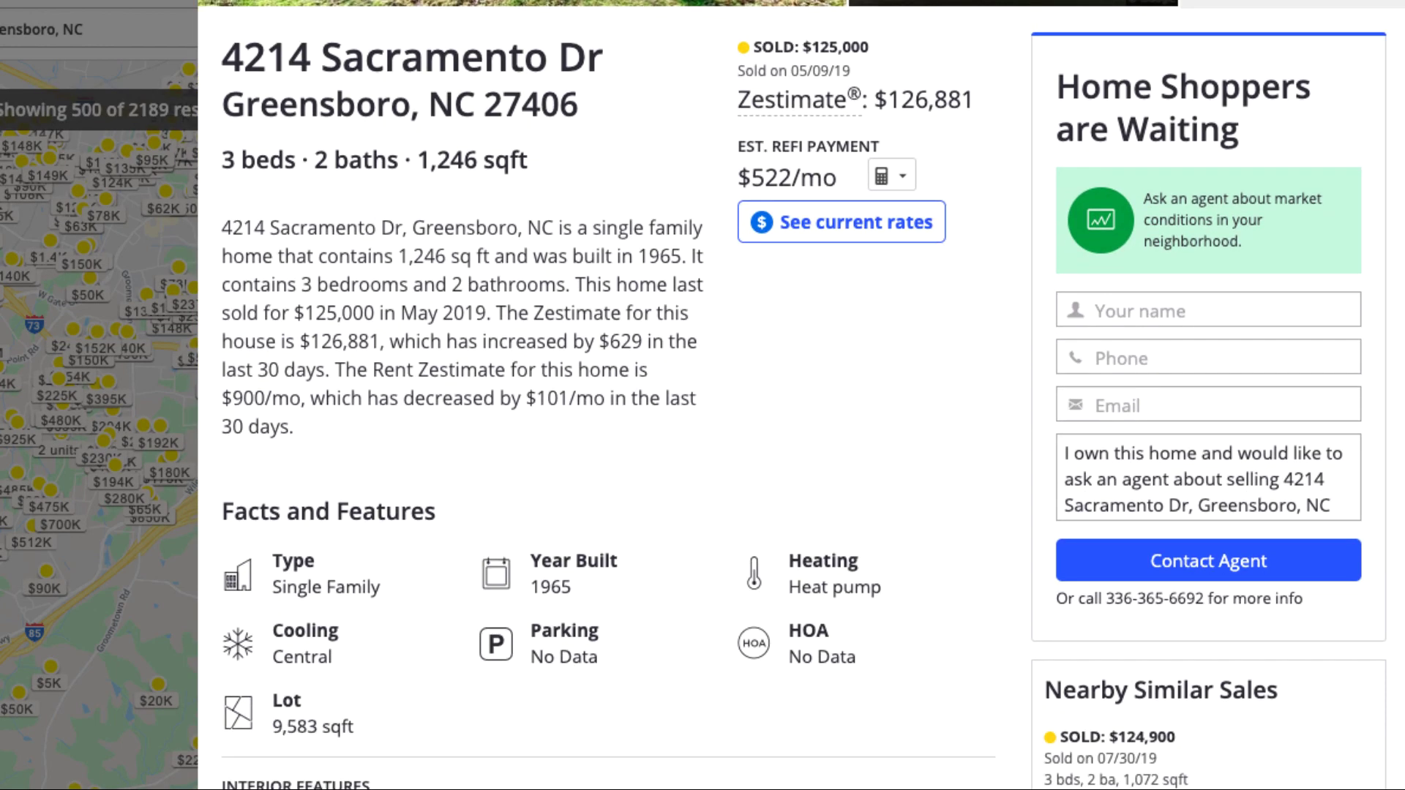
scroll(801, 395, down, 5)
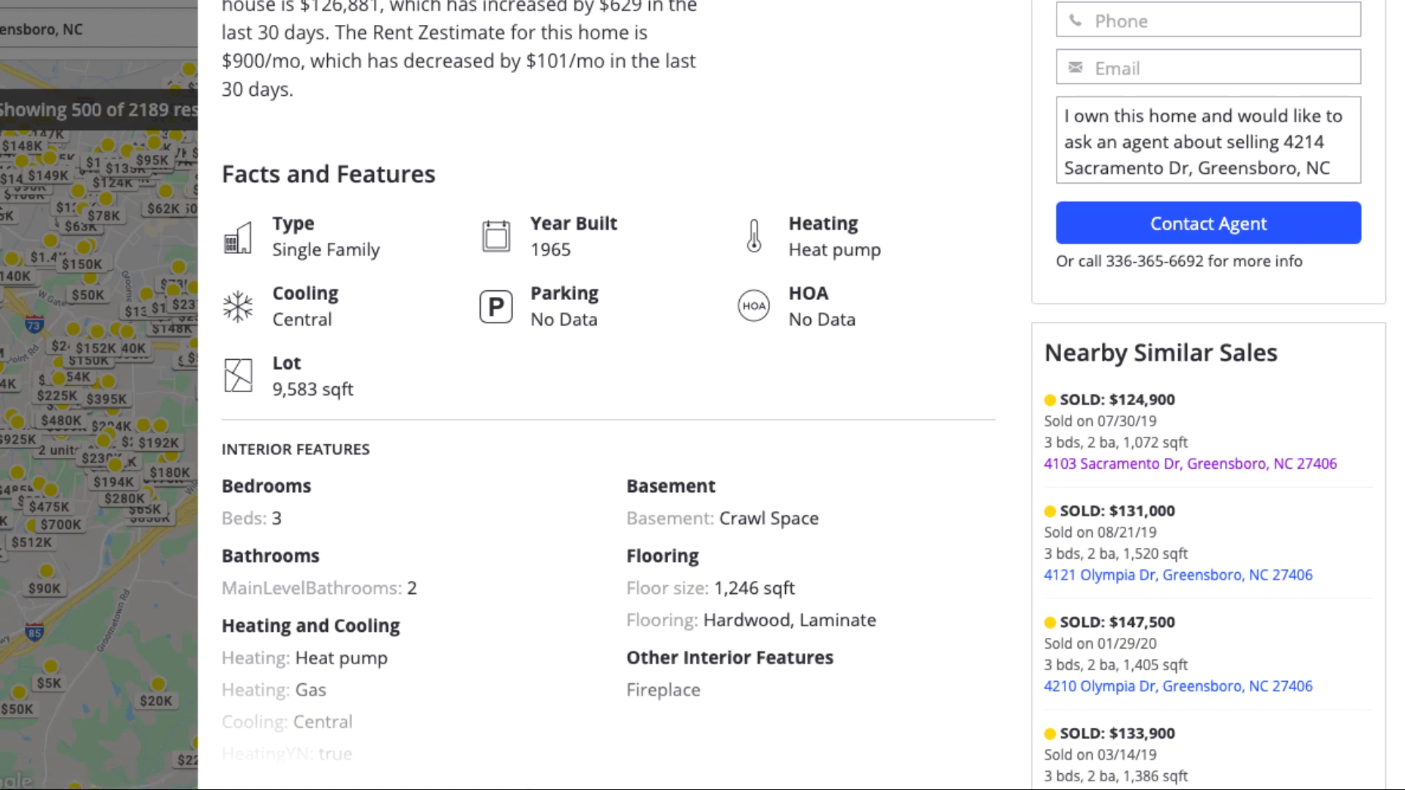
- Return to the original home's page and open the listing of the fourth nearby similar sale
scroll(801, 395, up, 8)
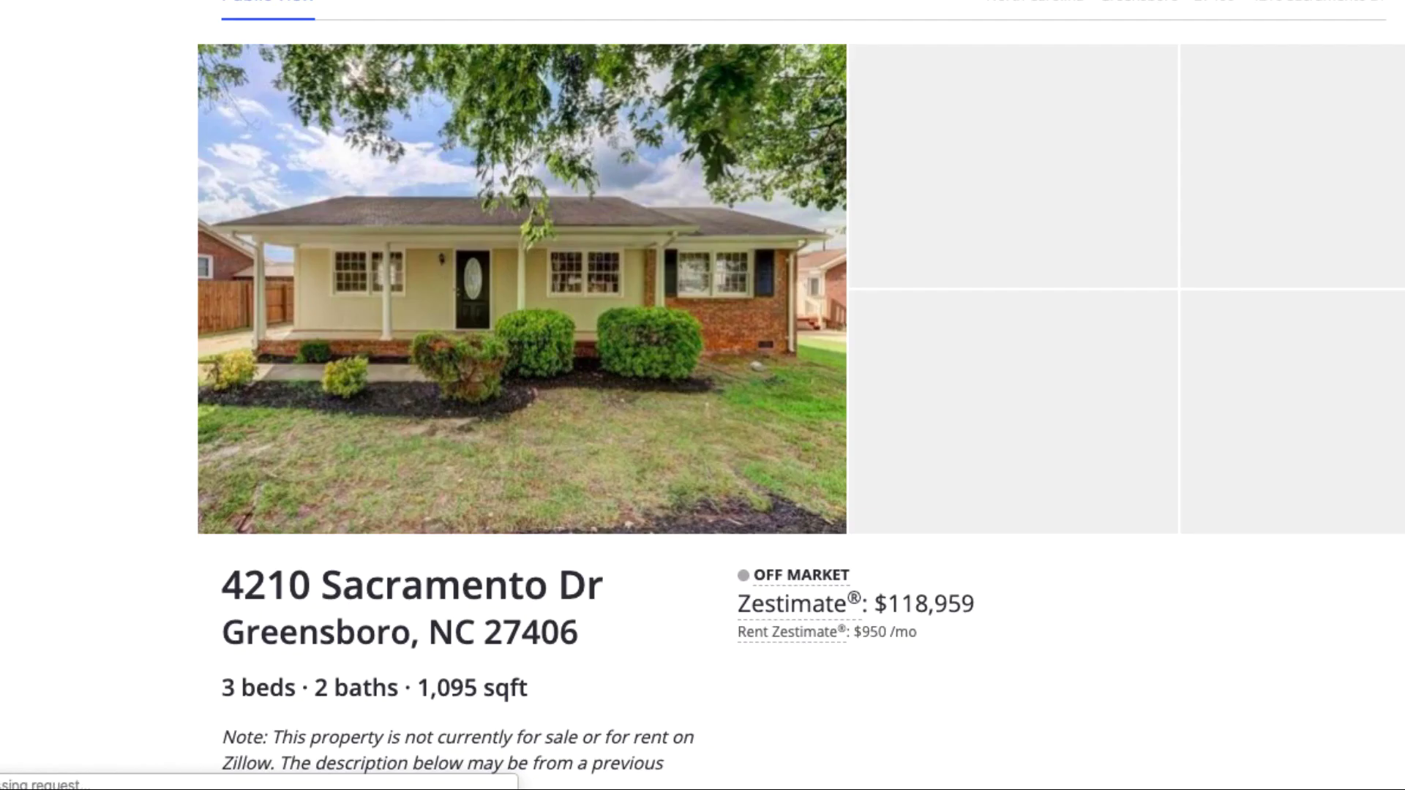
scroll(1012, 141, down, 8)
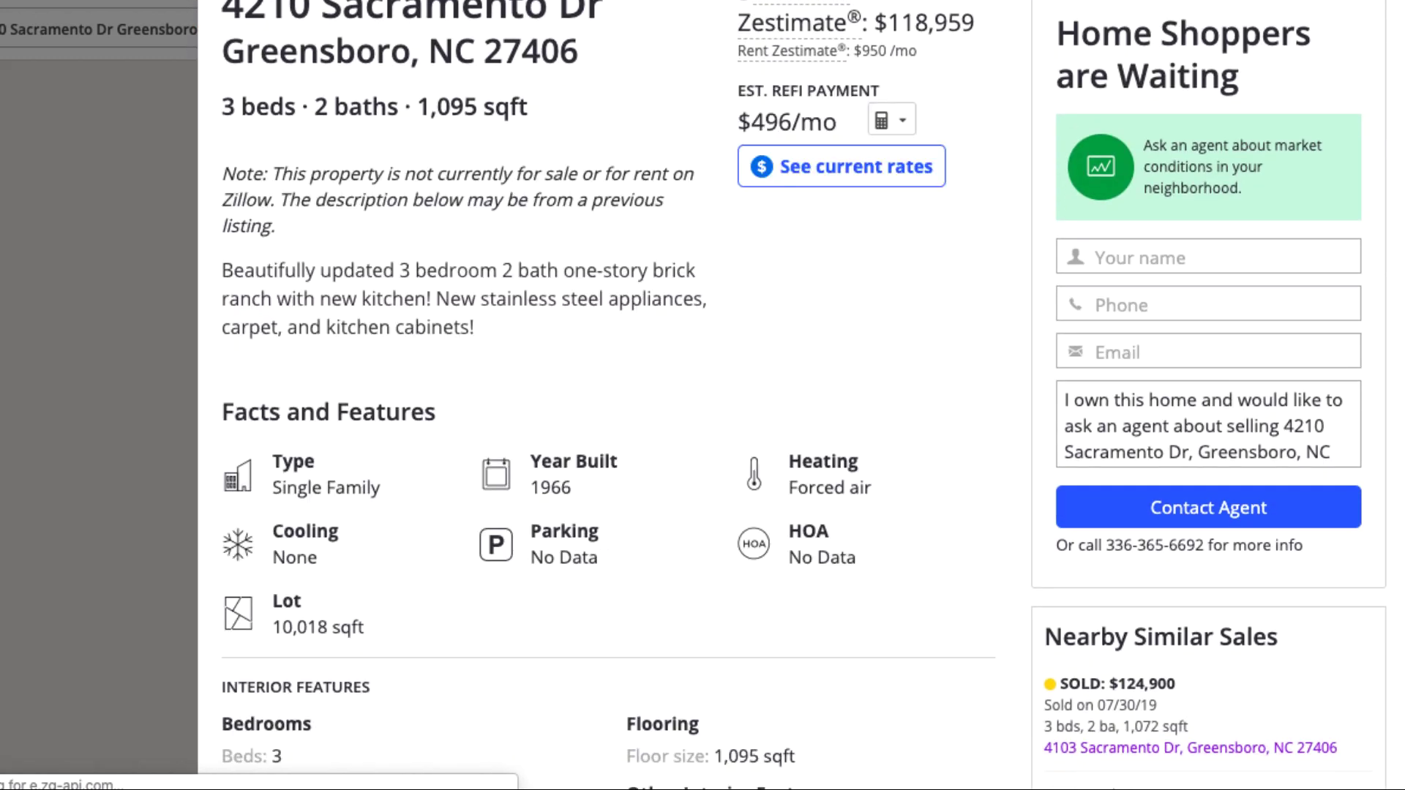
scroll(608, 395, down, 6)
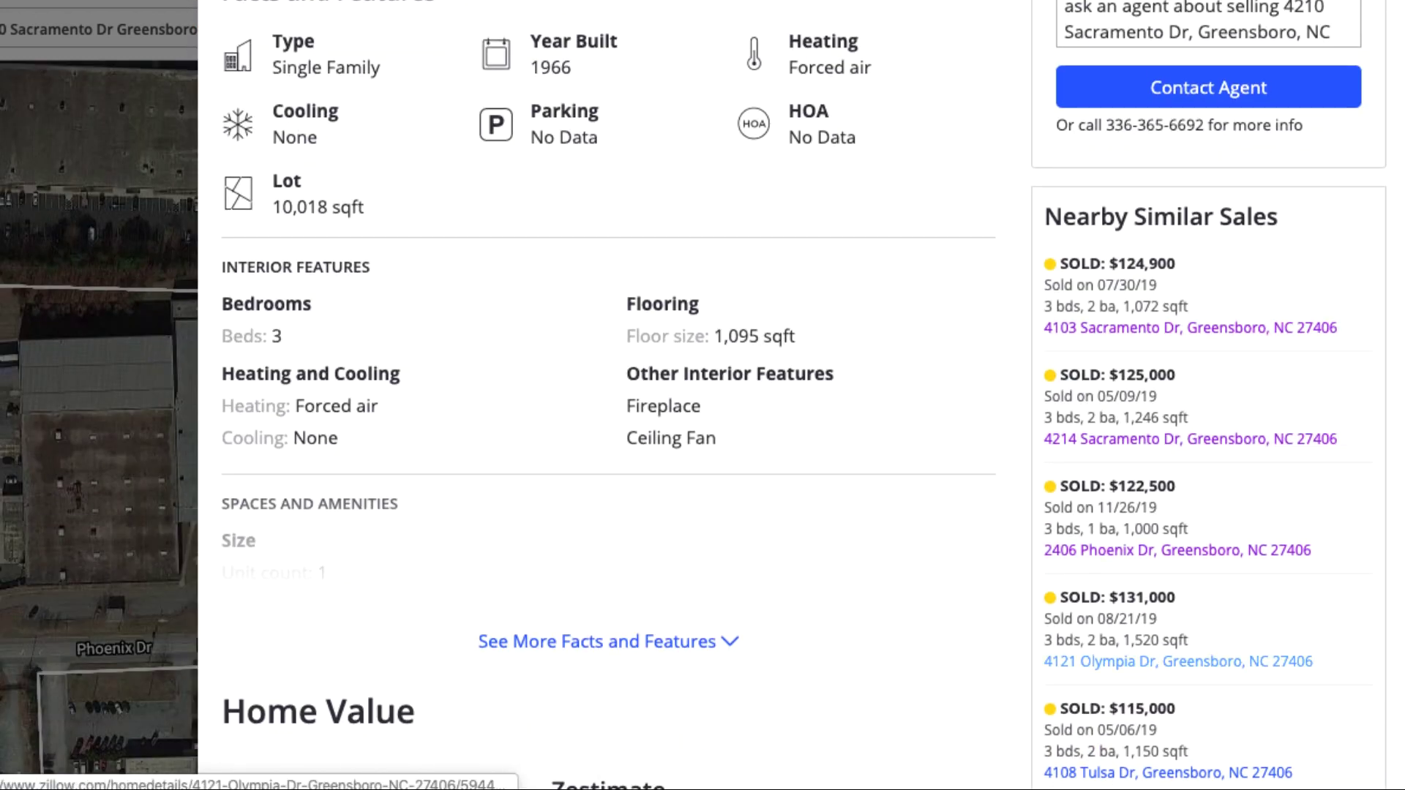
click(1178, 661)
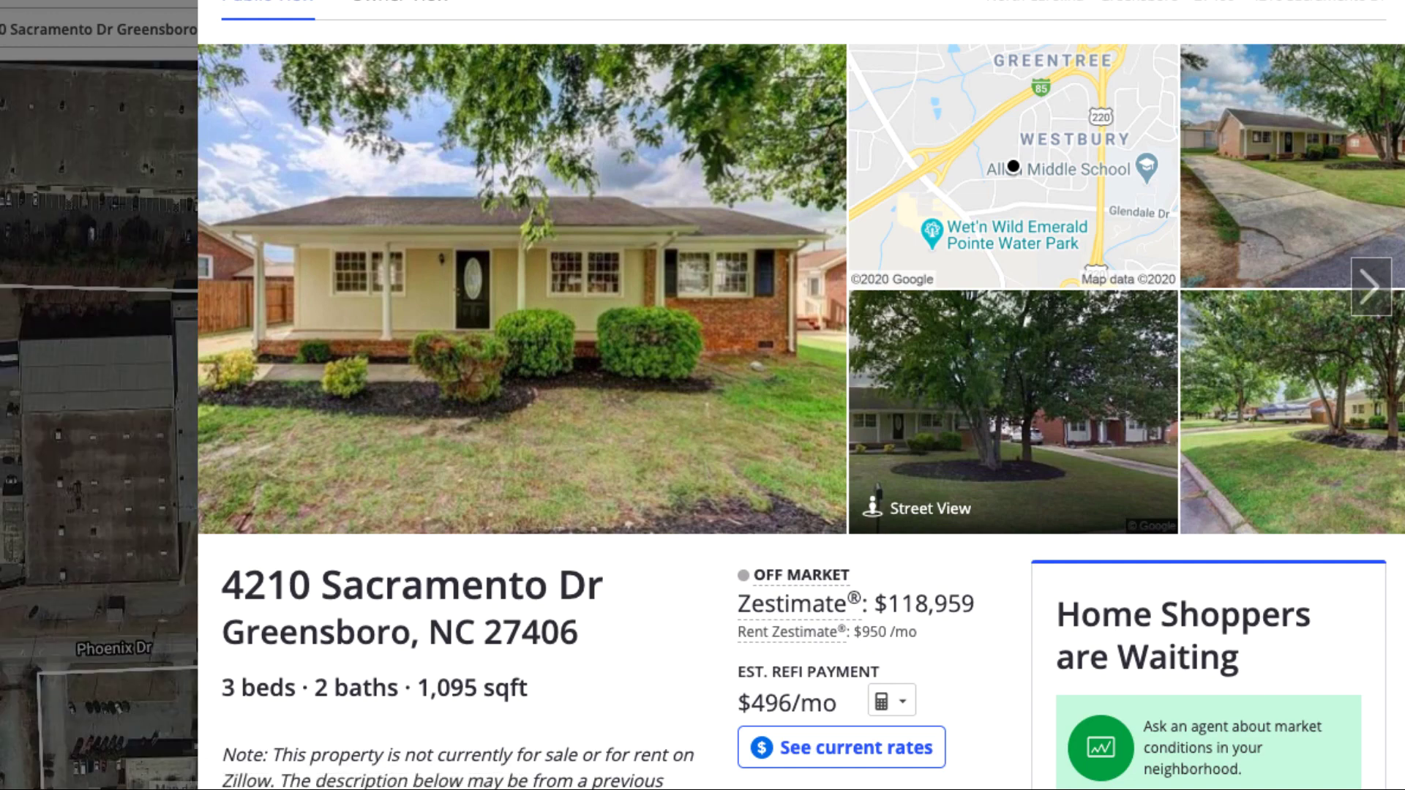
- Go back to the original home's page and open the listing of the fifth nearby similar sale
scroll(793, 395, down, 14)
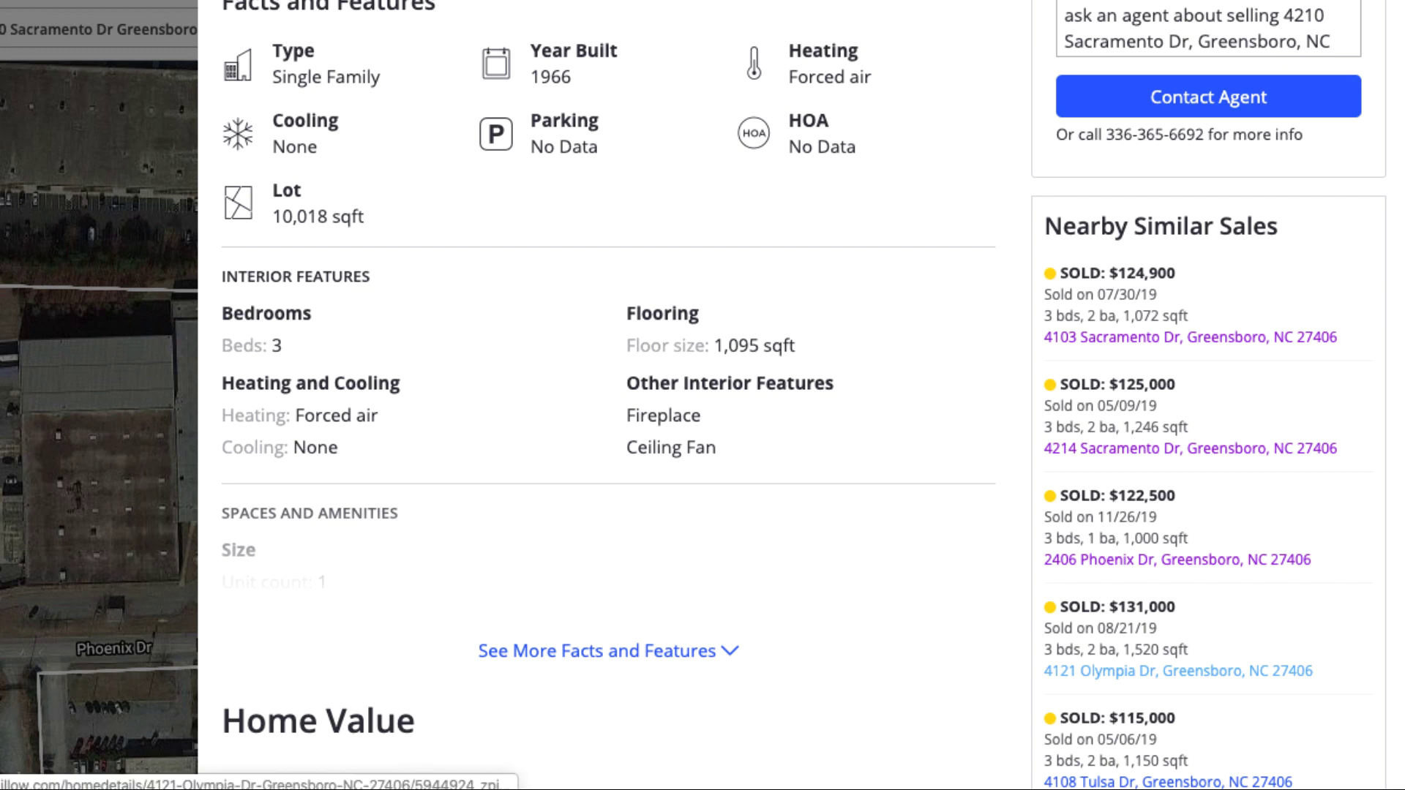
scroll(1171, 776, down, 1)
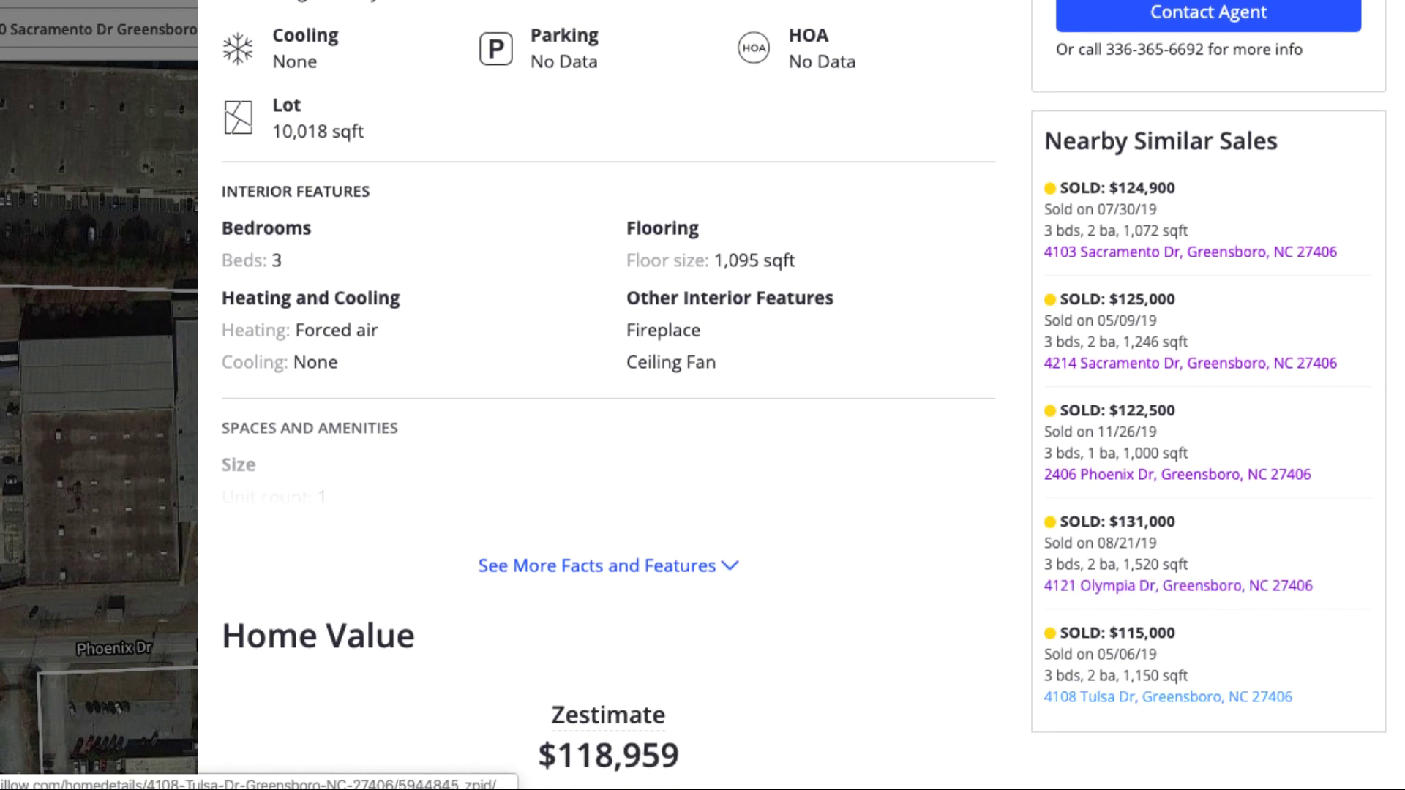
click(1168, 697)
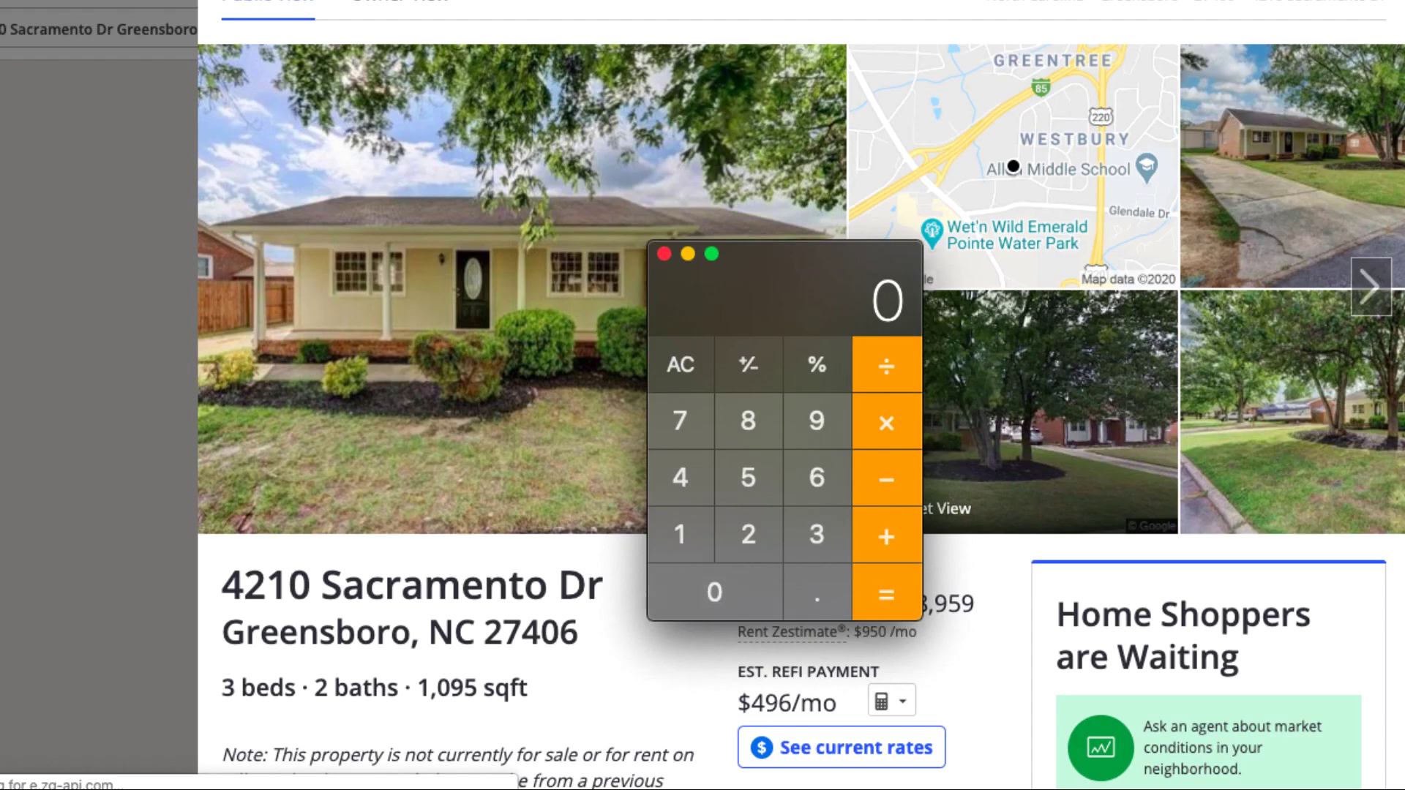
- In Calculator, add the sold prices of the first, second and fifth nearby similar sales: 124900, 125000 and 115000
scroll(805, 395, down, 10)
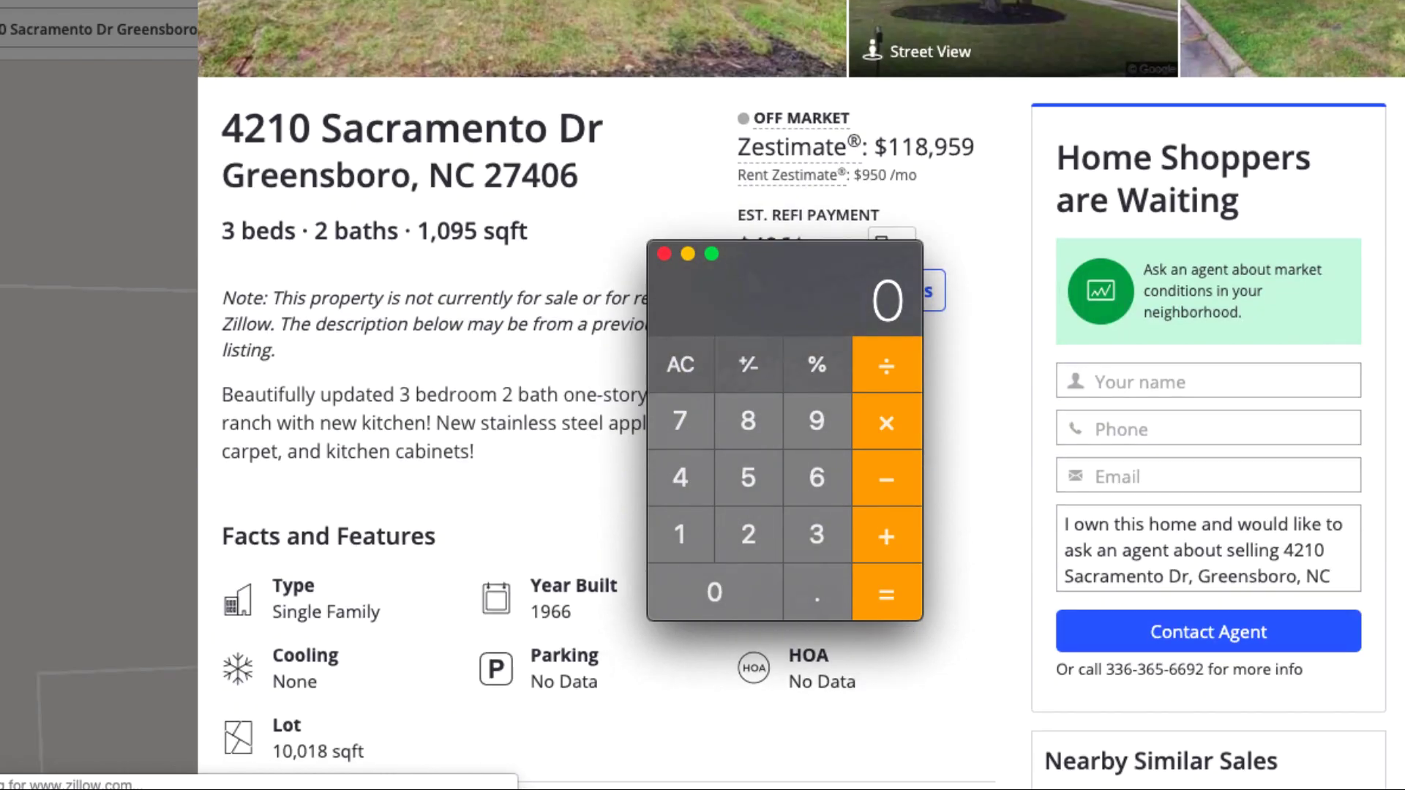
scroll(805, 395, down, 3)
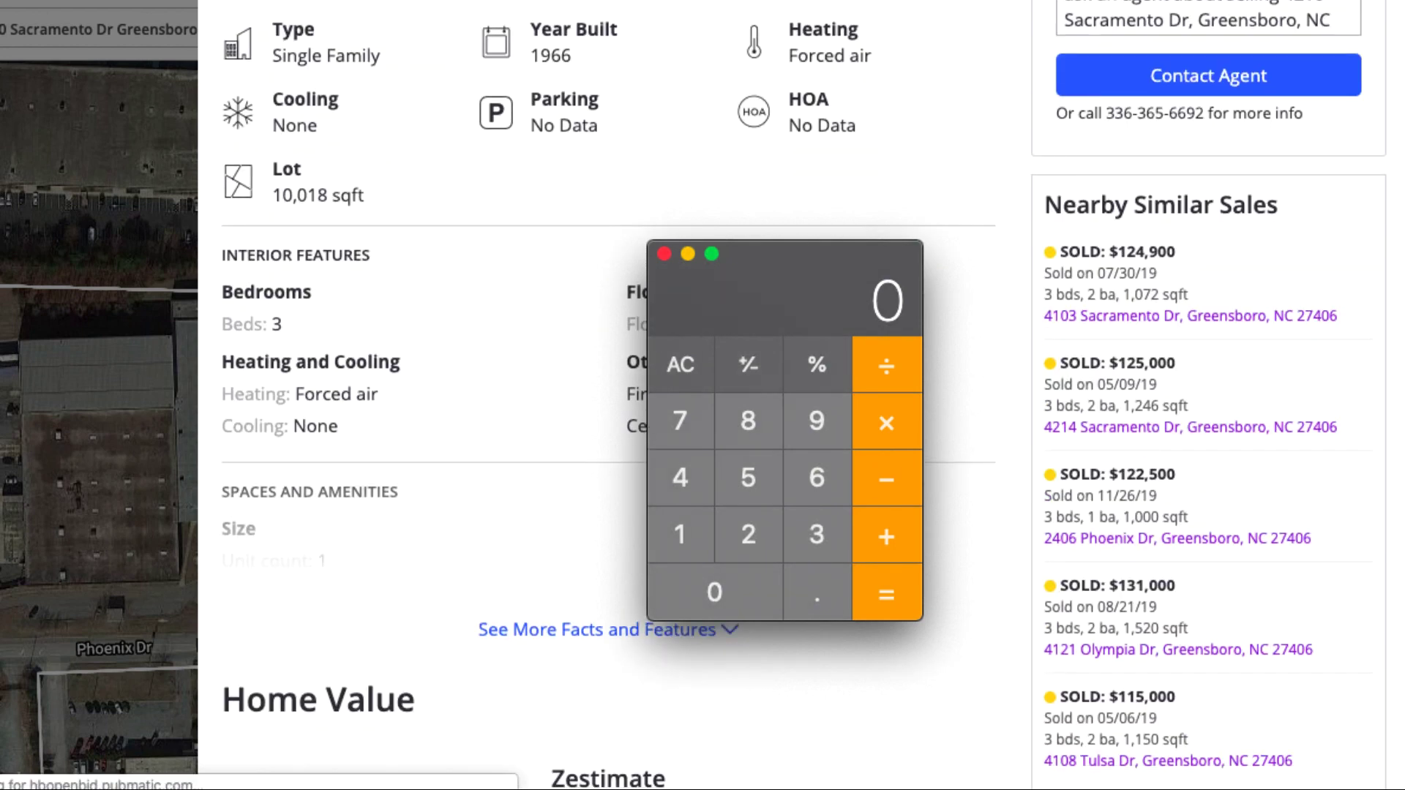
text(124)
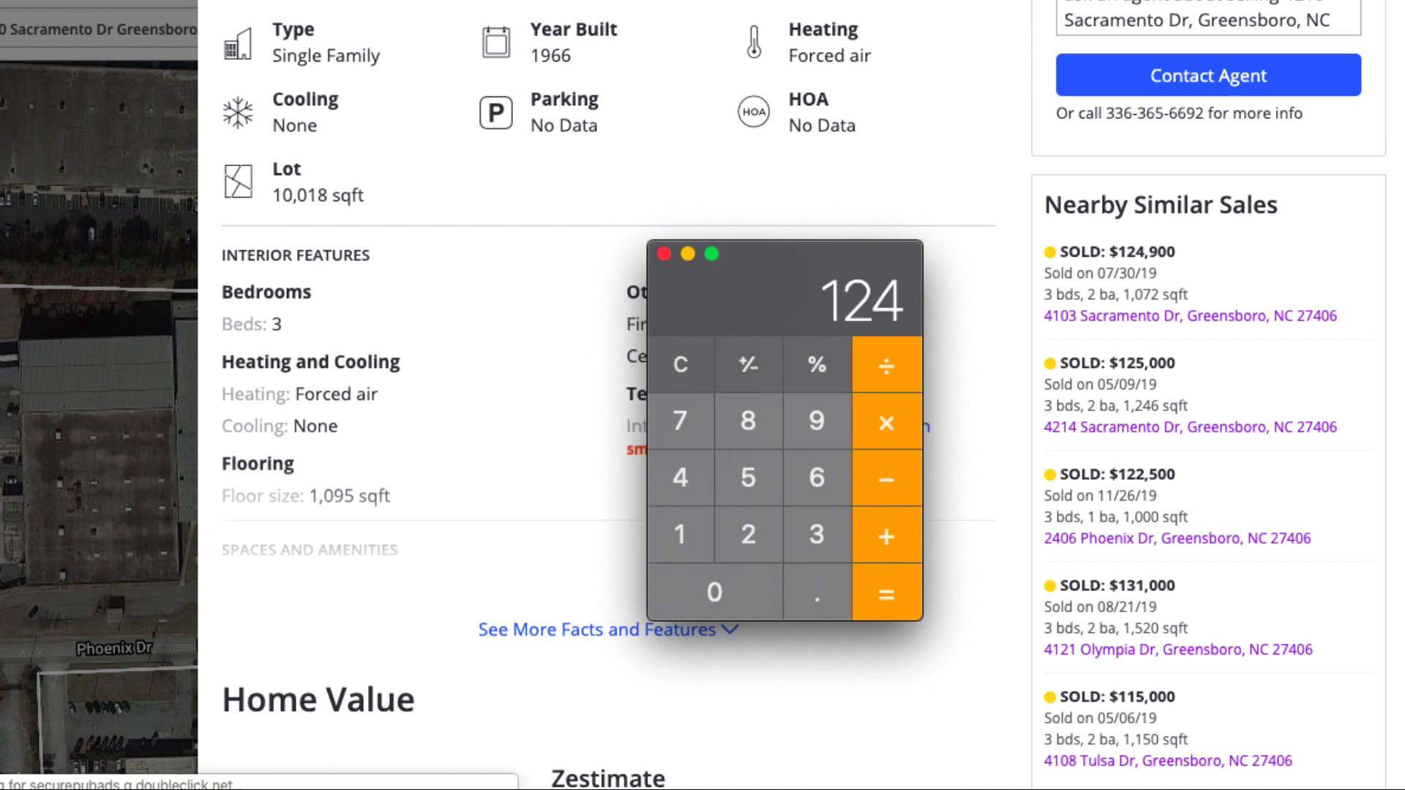
text(900)
key(plus)
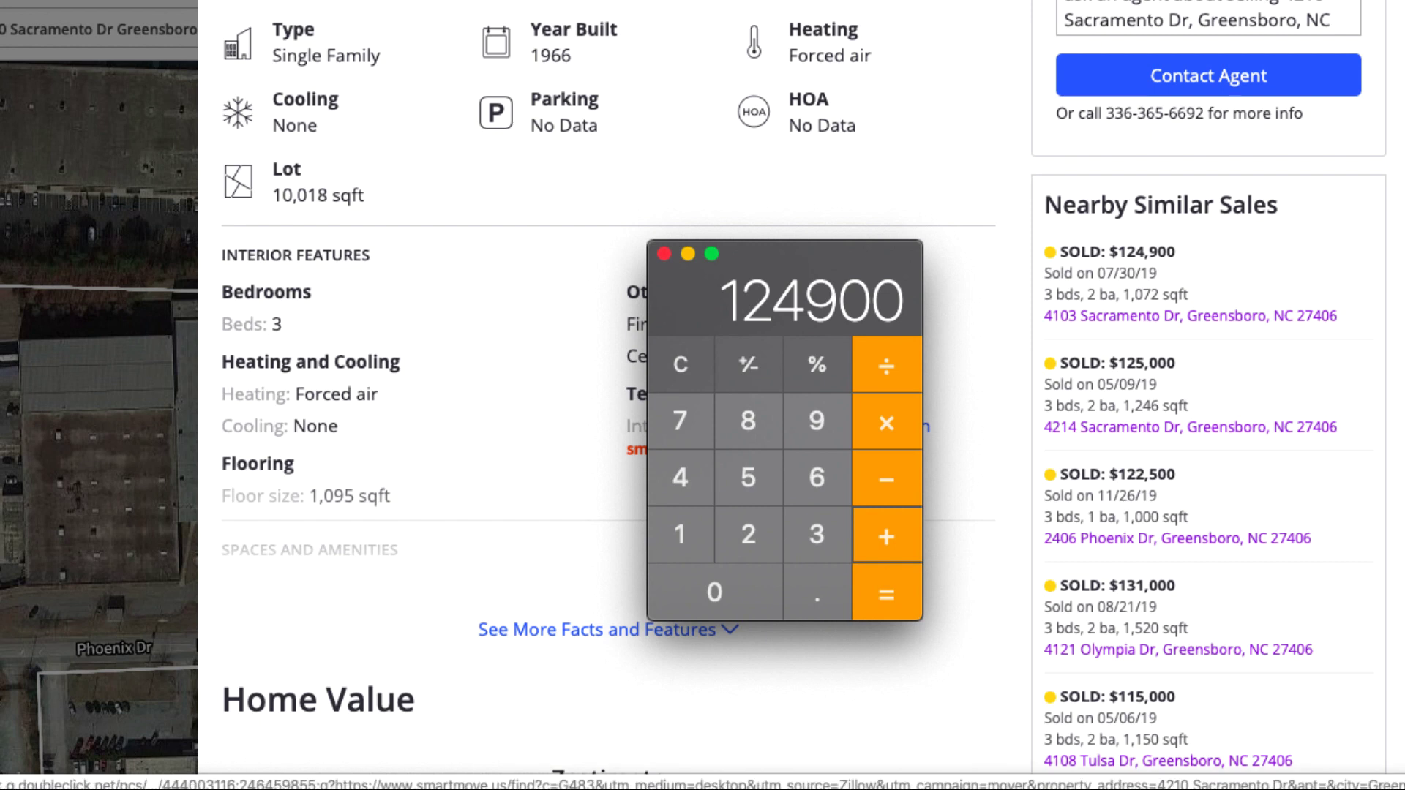
text(125000)
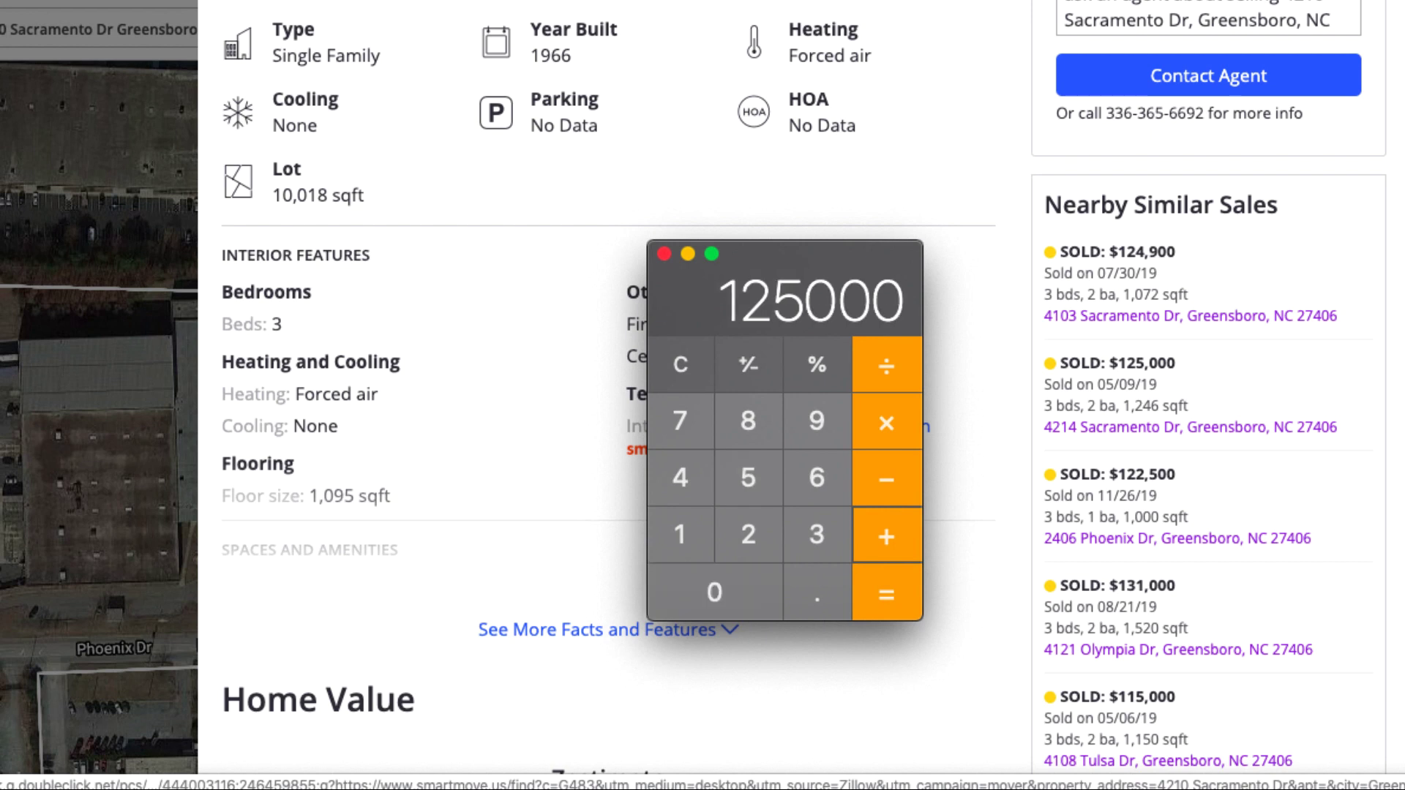
scroll(585, 387, down, 2)
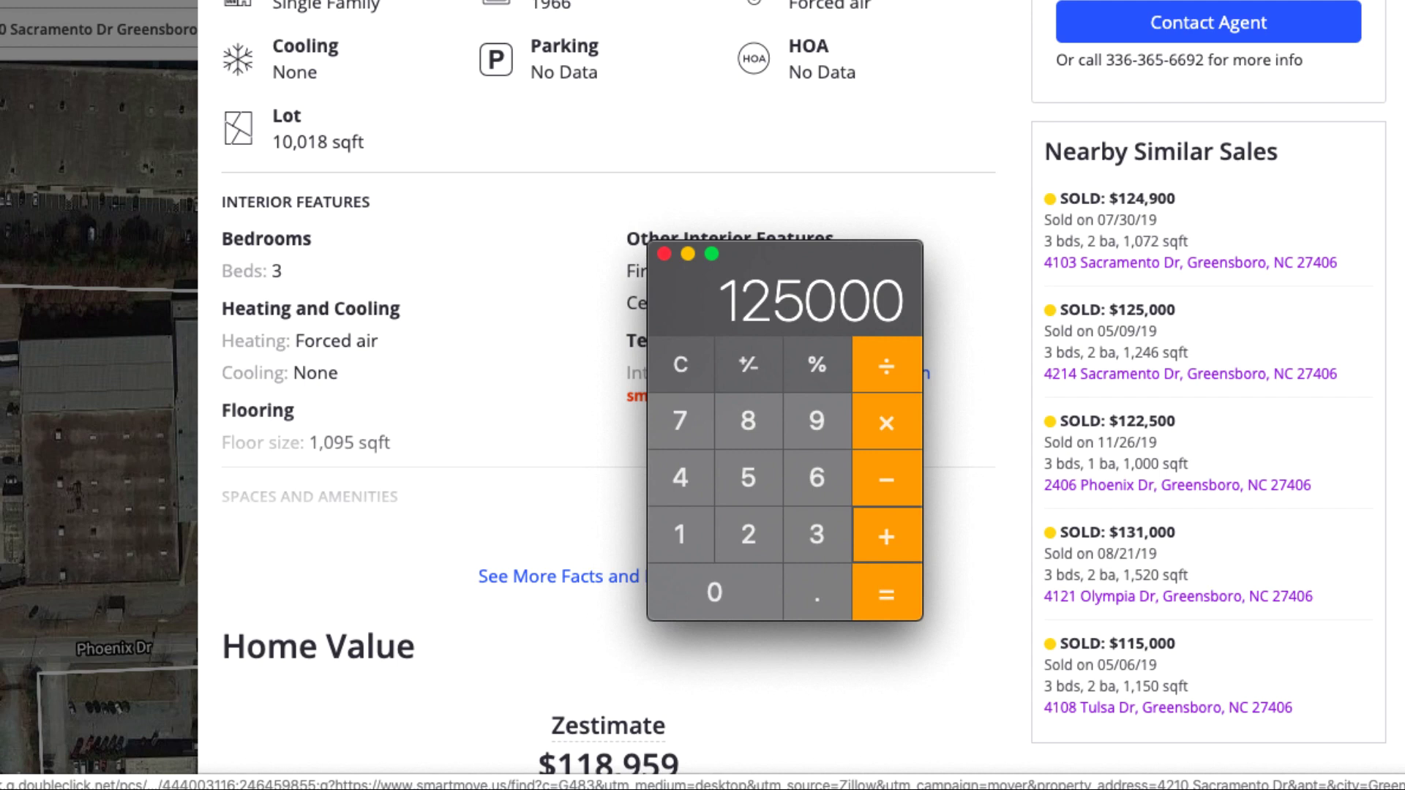
key(plus)
text(115000)
key(plus)
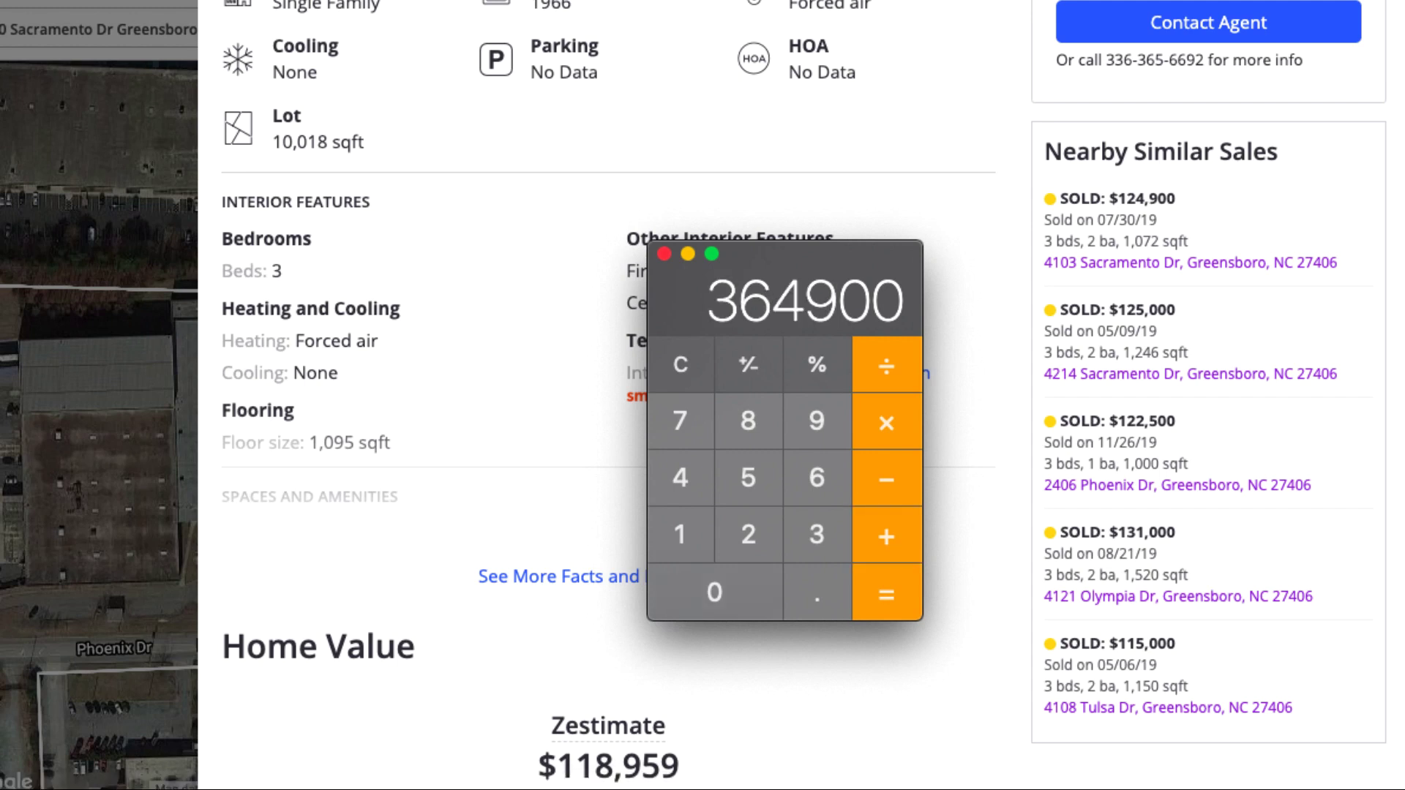
- Divide the sum of the sold prices by 3 and move the calculator clear of the Home Value section
key(slash)
key(slash)
key(3)
key(Return)
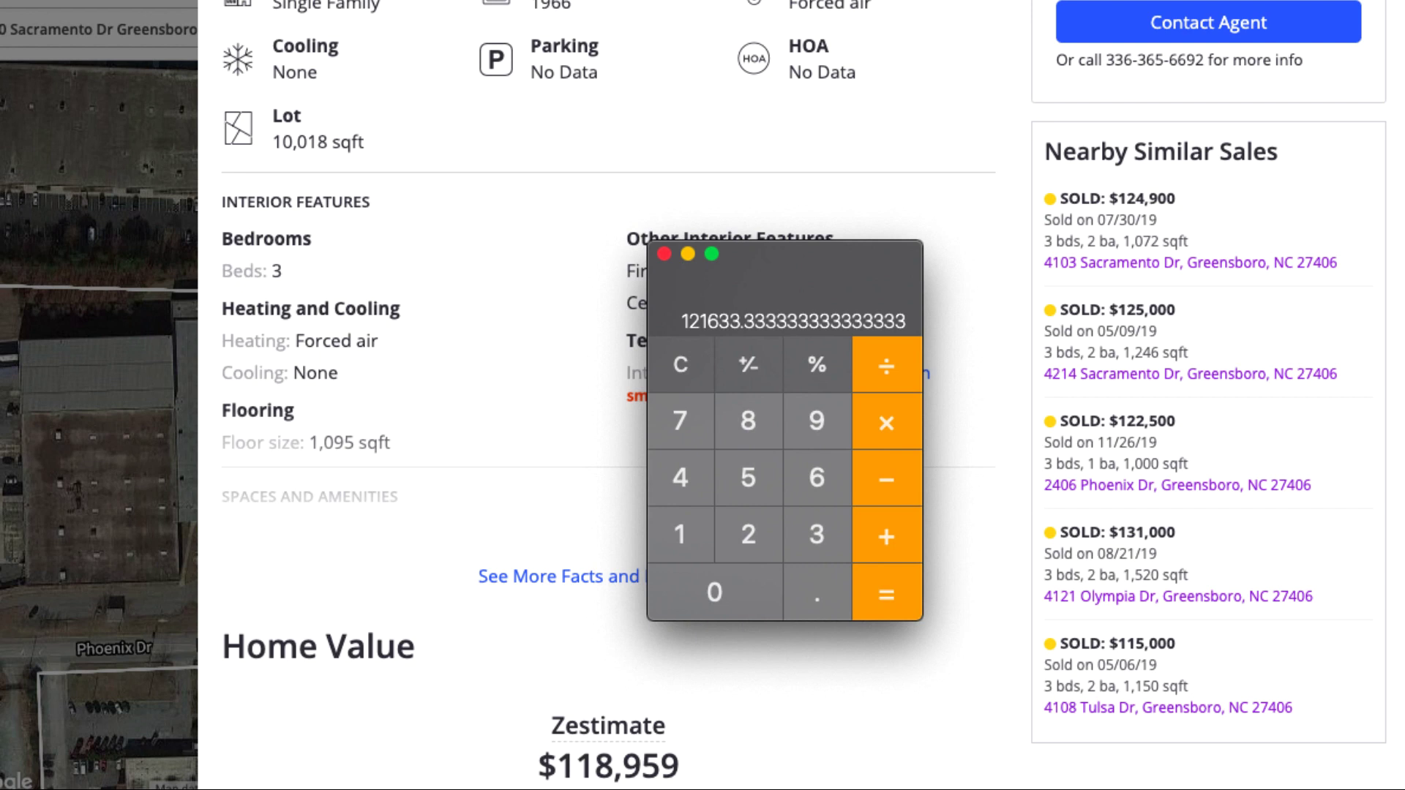
drag(783, 264, 796, 41)
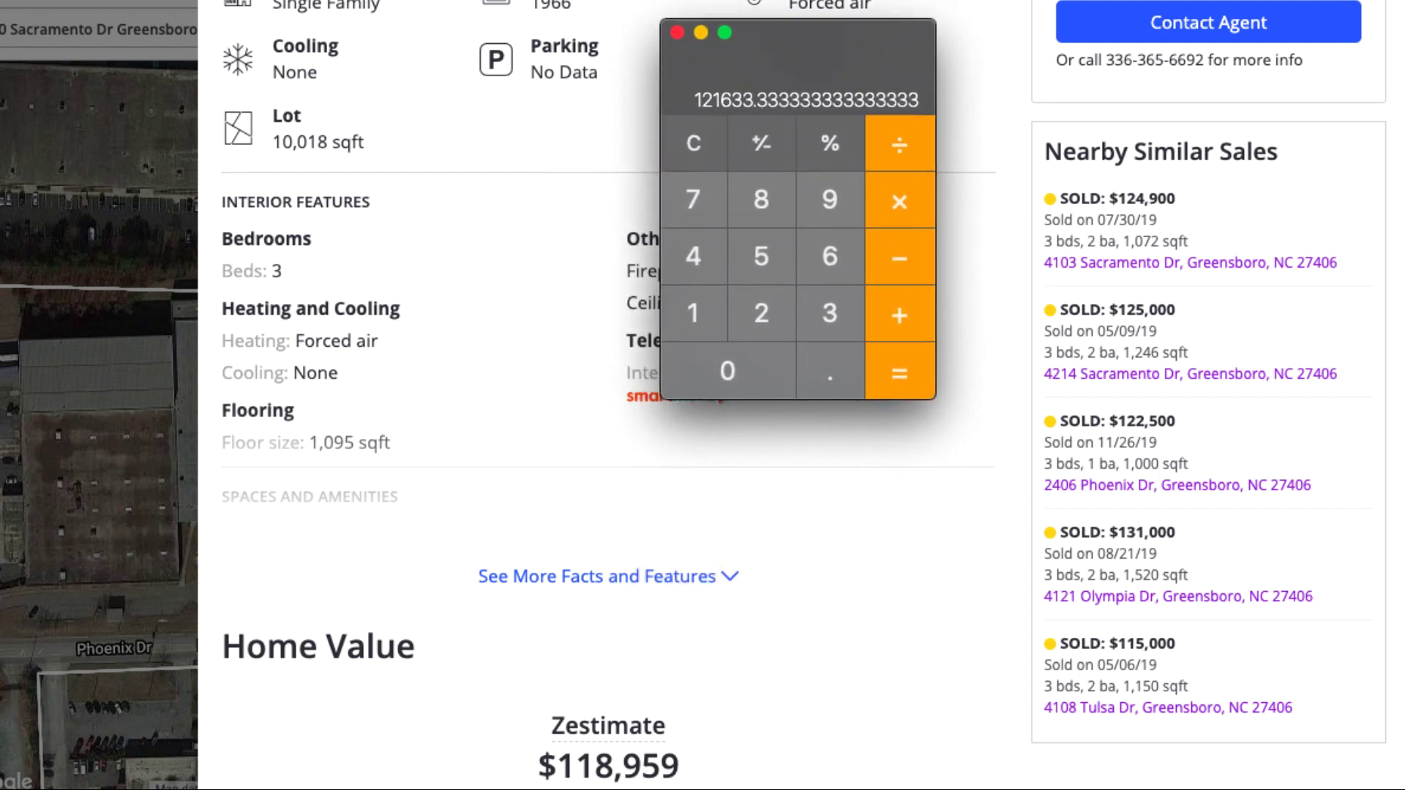